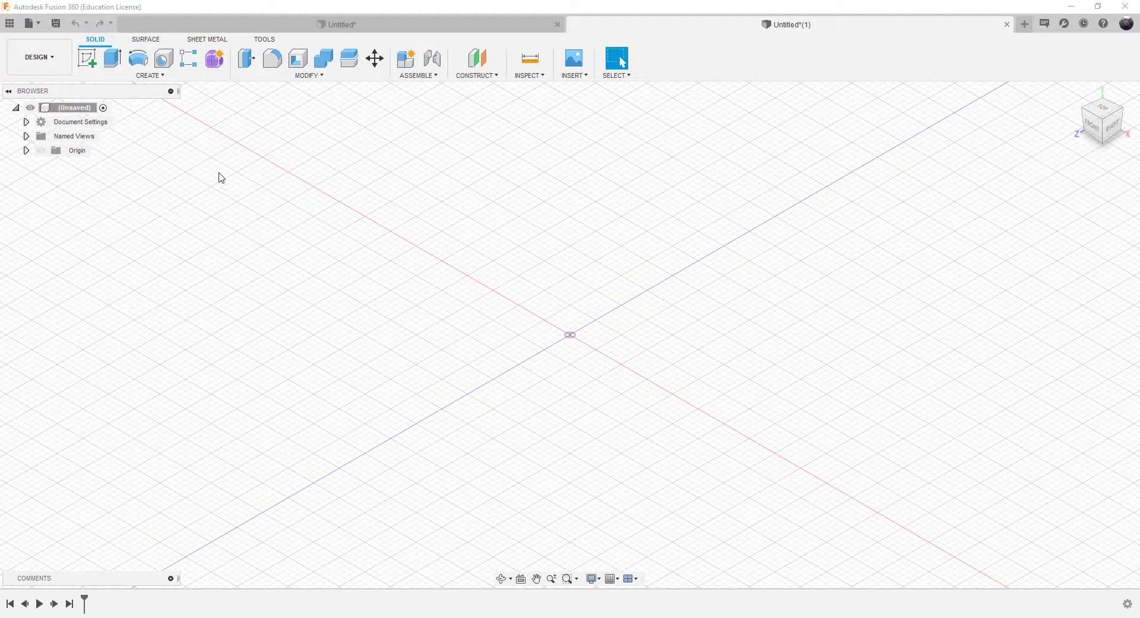
Start a coil on the horizontal origin plane, centred on the origin, with a 1.50 in diameter
left_click(153, 76)
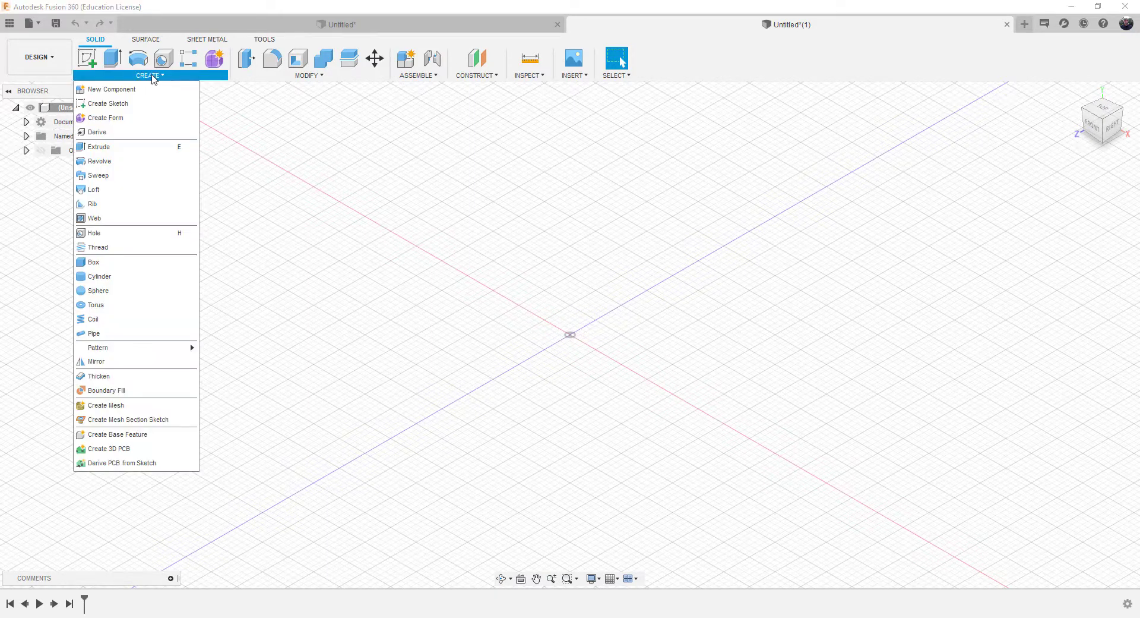
left_click(93, 321)
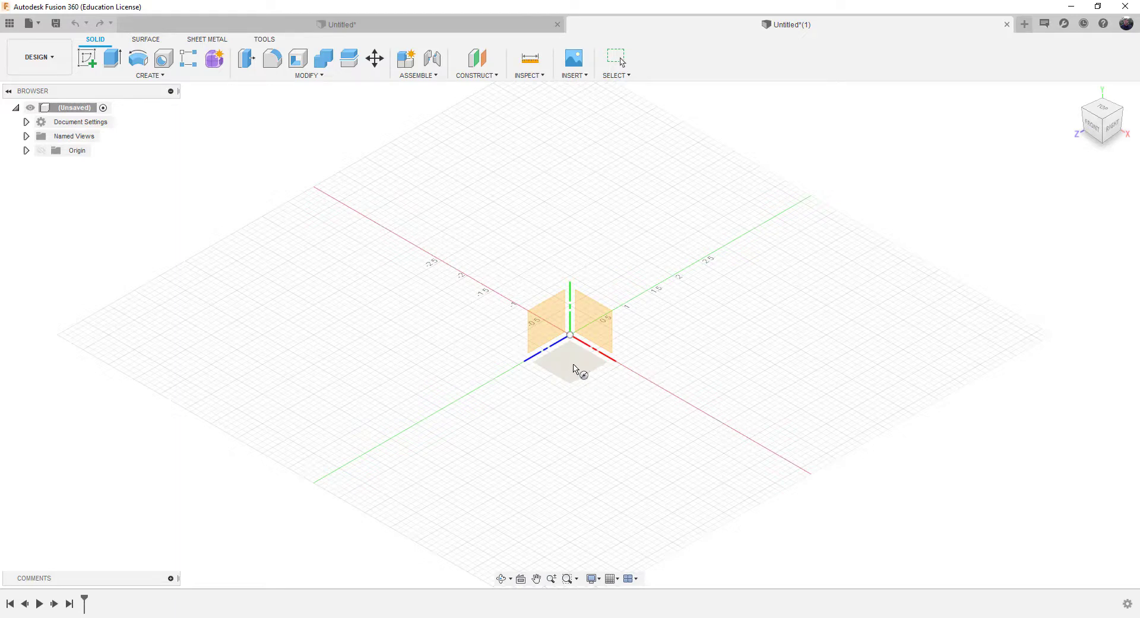
left_click(573, 368)
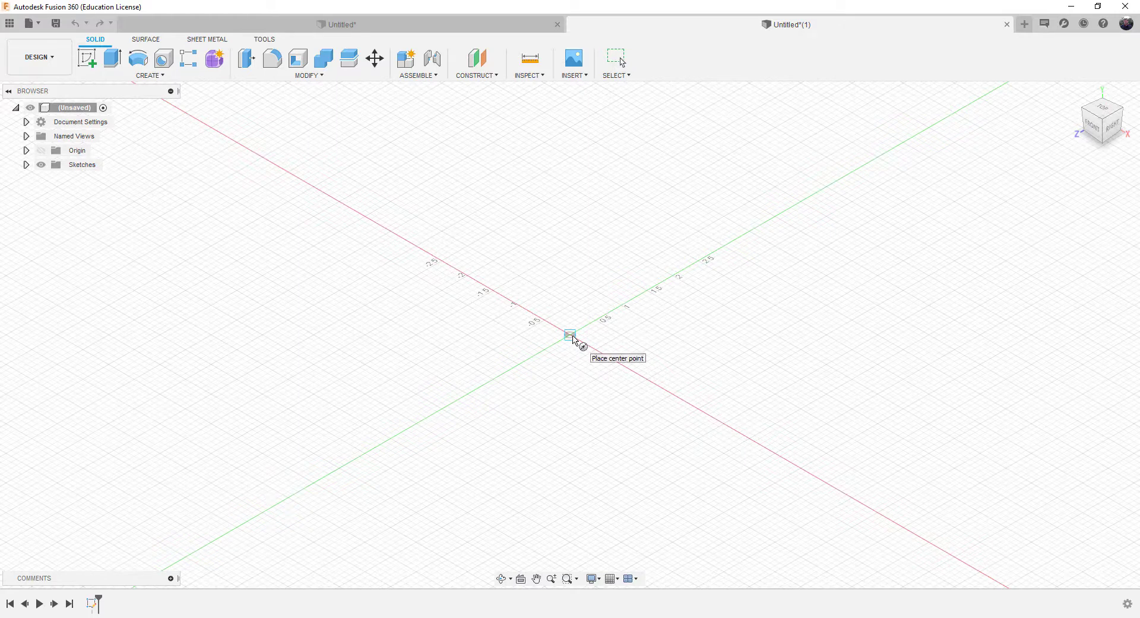
left_click(571, 336)
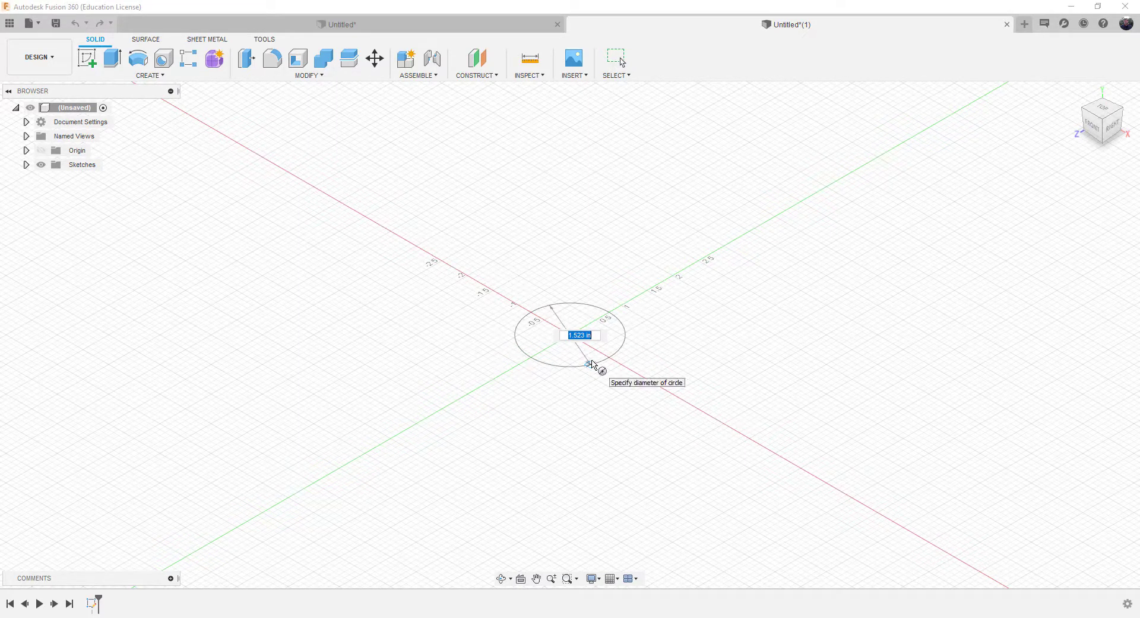
type("1")
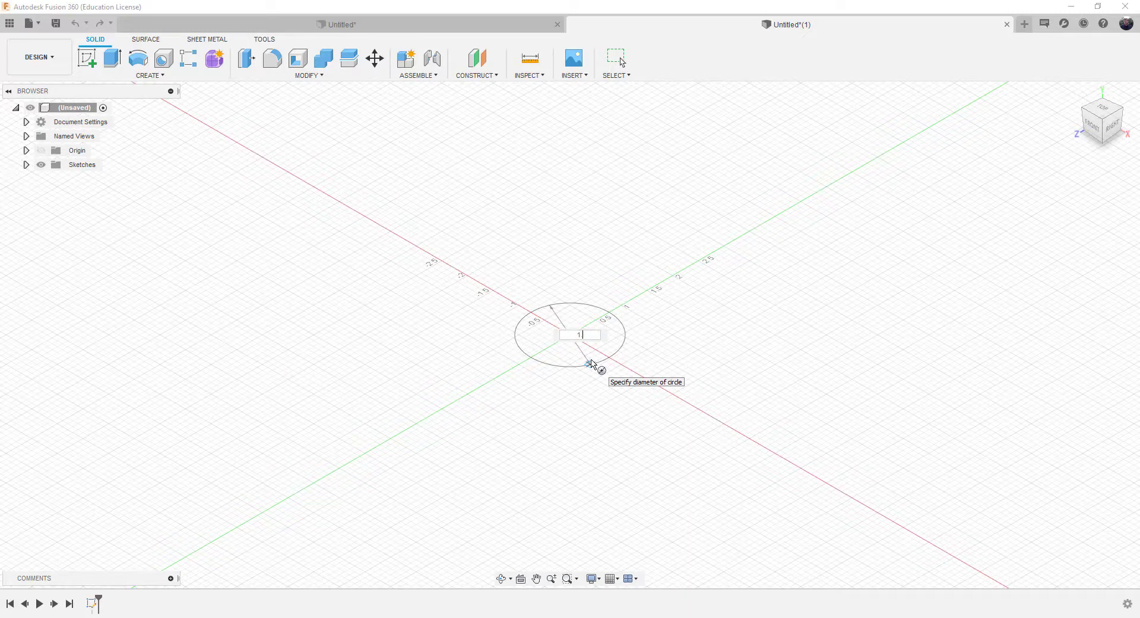
type(".50")
key("Tab")
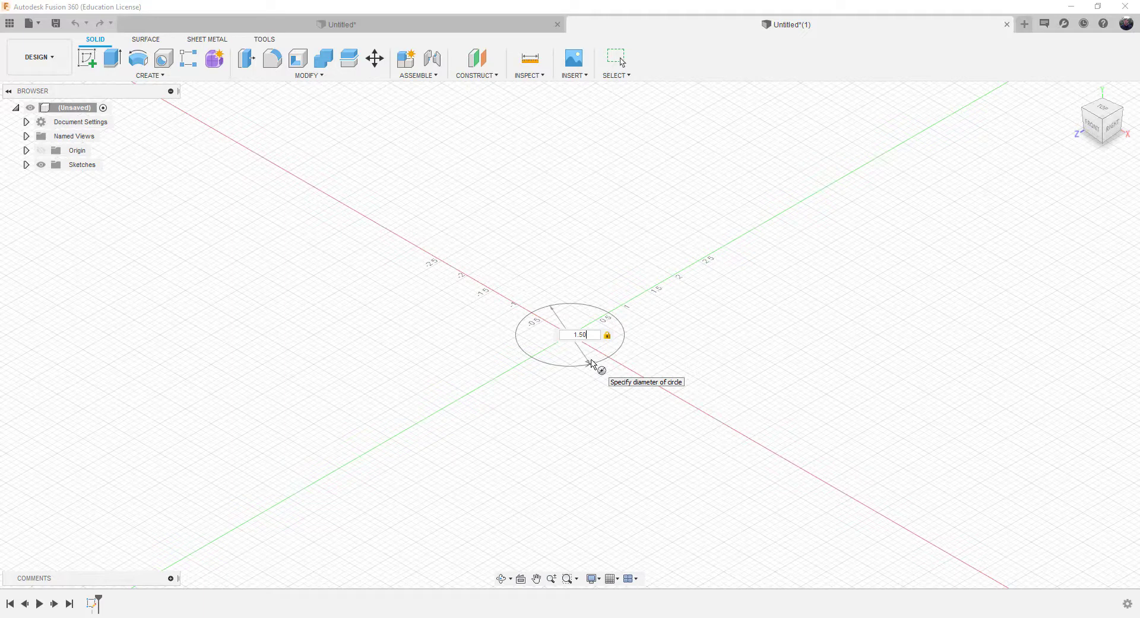
key("Return")
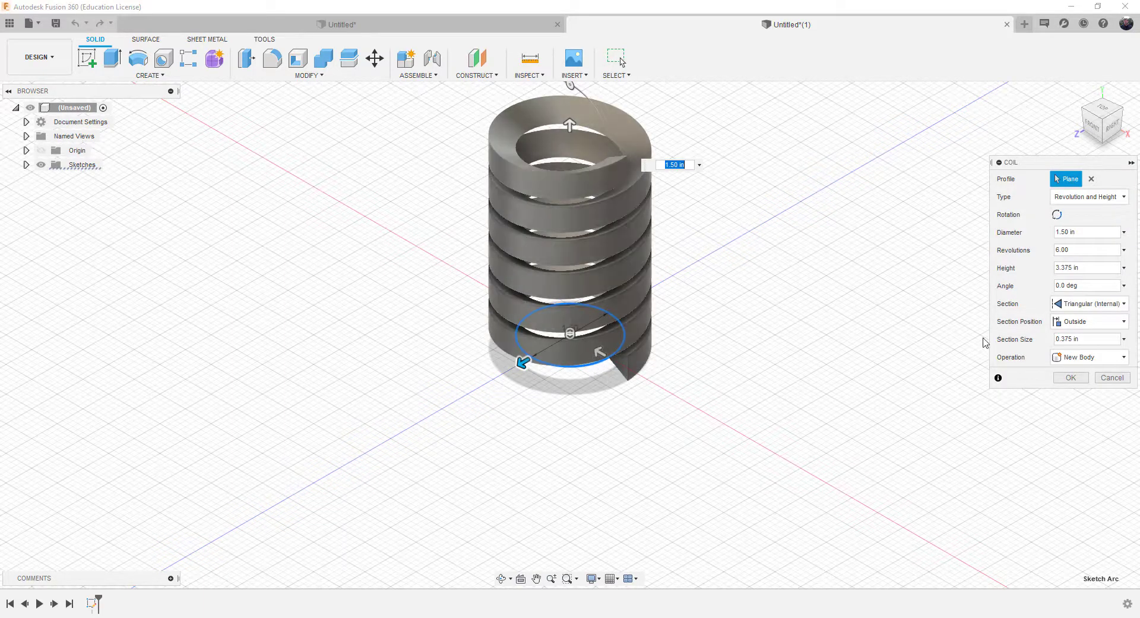
Give the coil a circular section and set its height to 2.5 in
left_click(1081, 305)
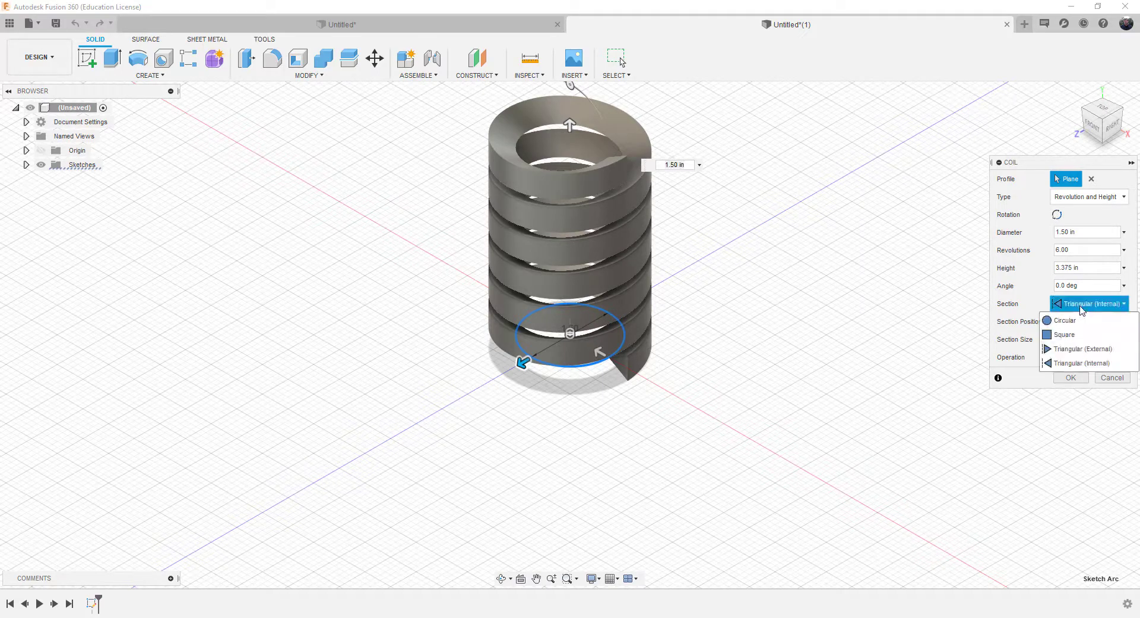
left_click(1062, 321)
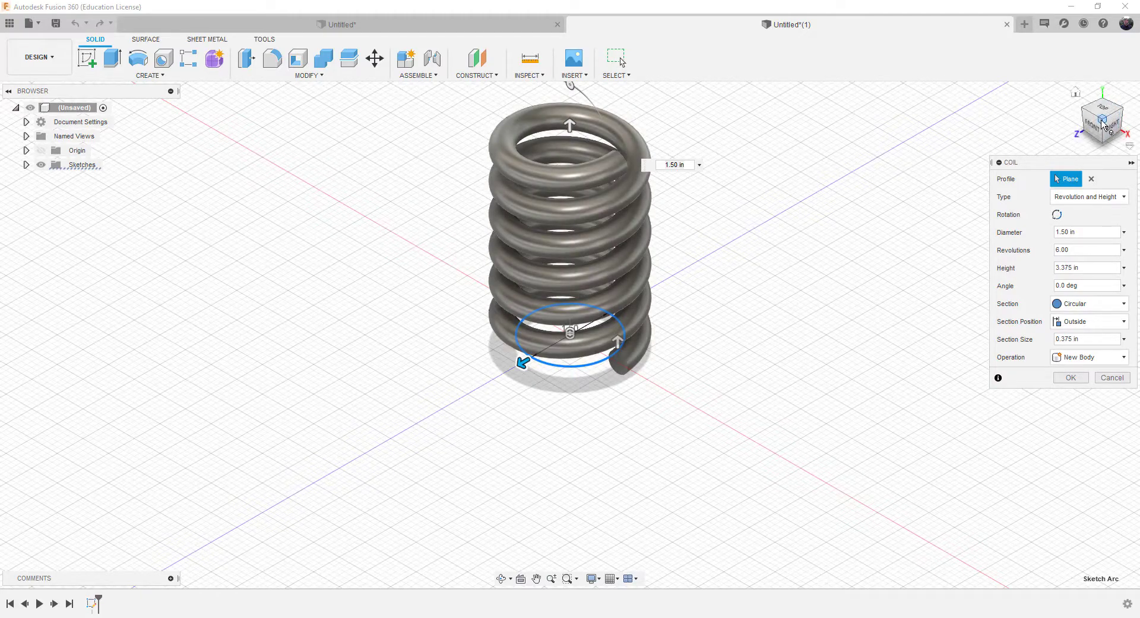
left_click_drag(1105, 115, 1101, 113)
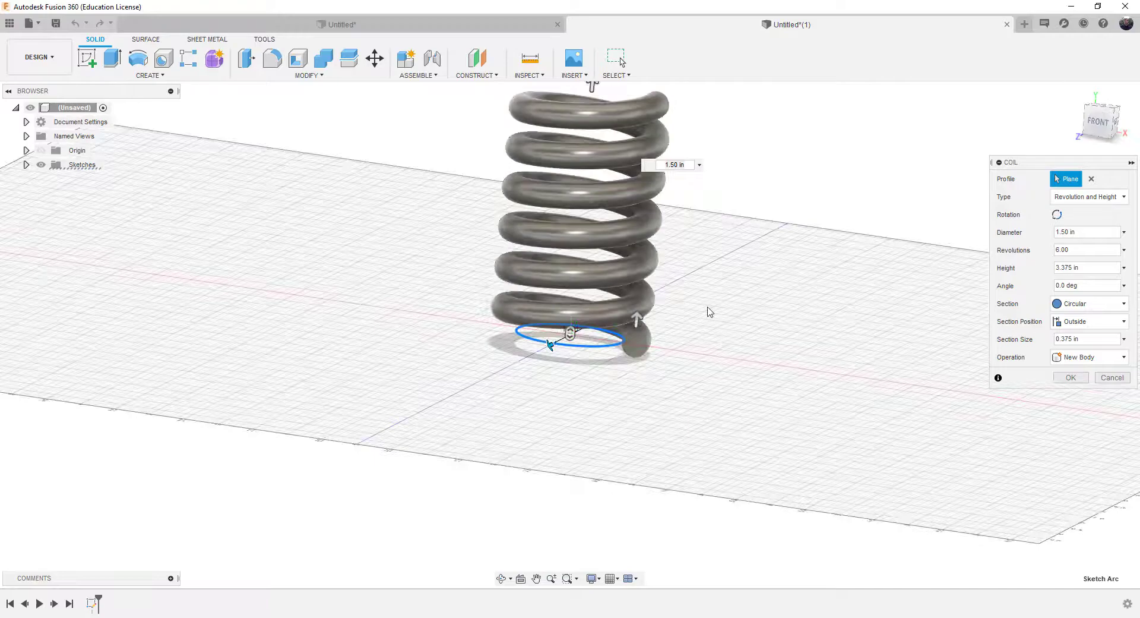
scroll(588, 339, "up", 2)
scroll(589, 339, "up", 3)
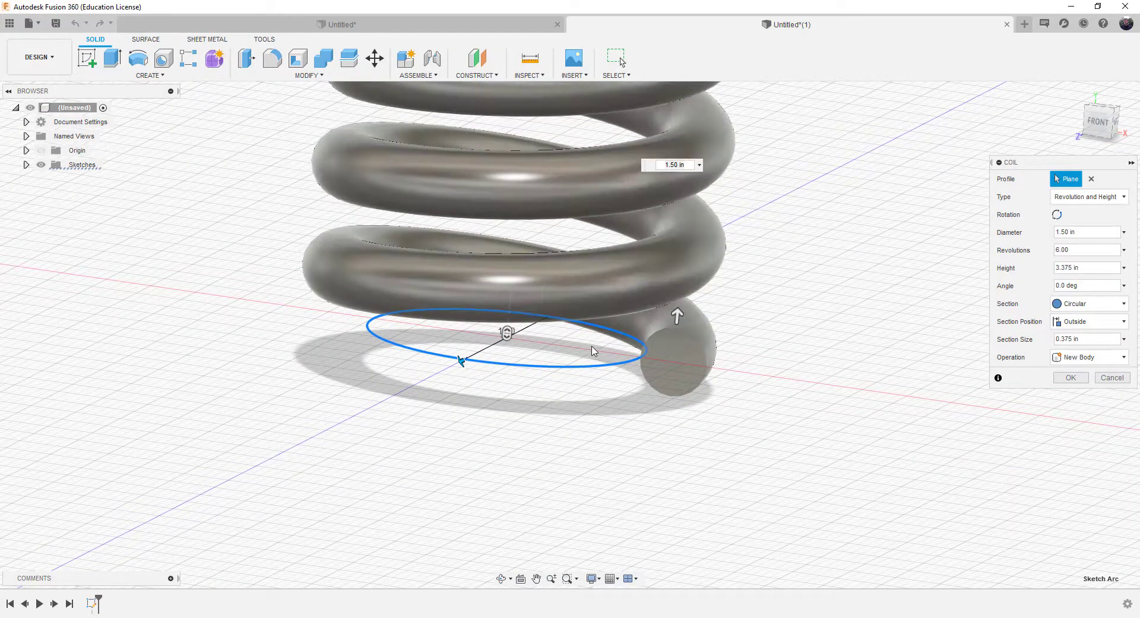
scroll(594, 351, "down", 5)
middle_click_drag(778, 257, 793, 402)
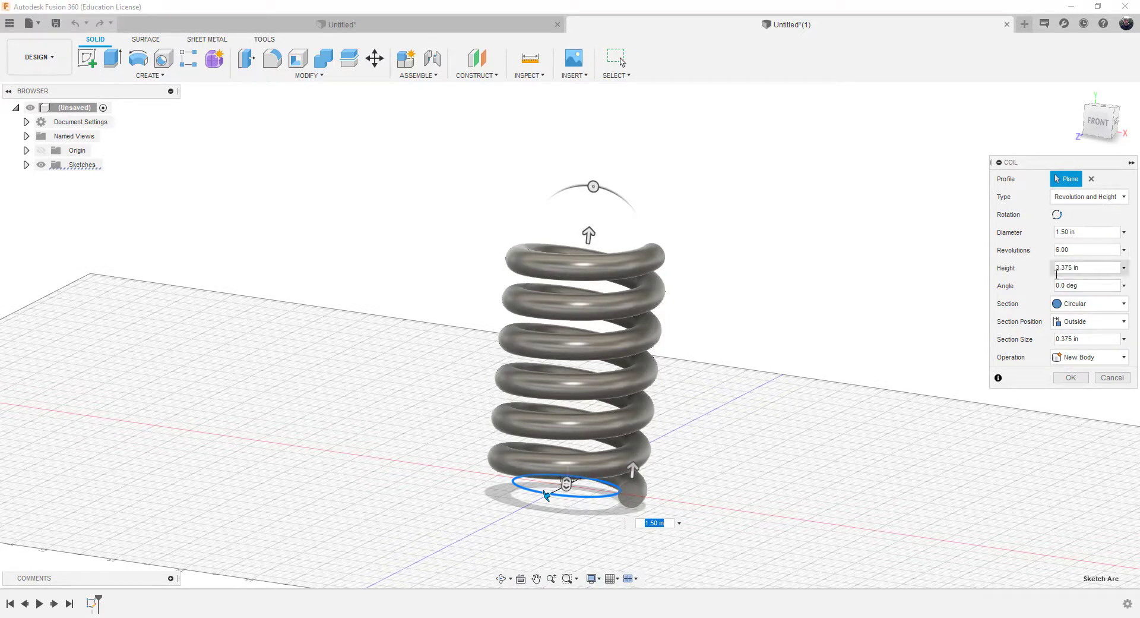
left_click(1082, 267)
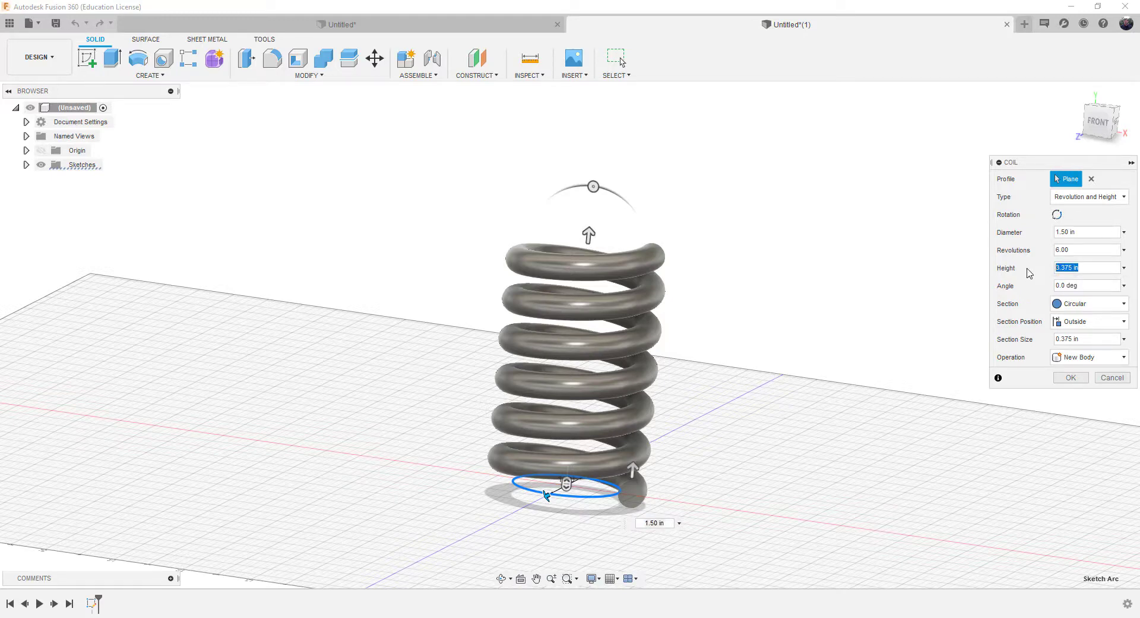
type("2.5")
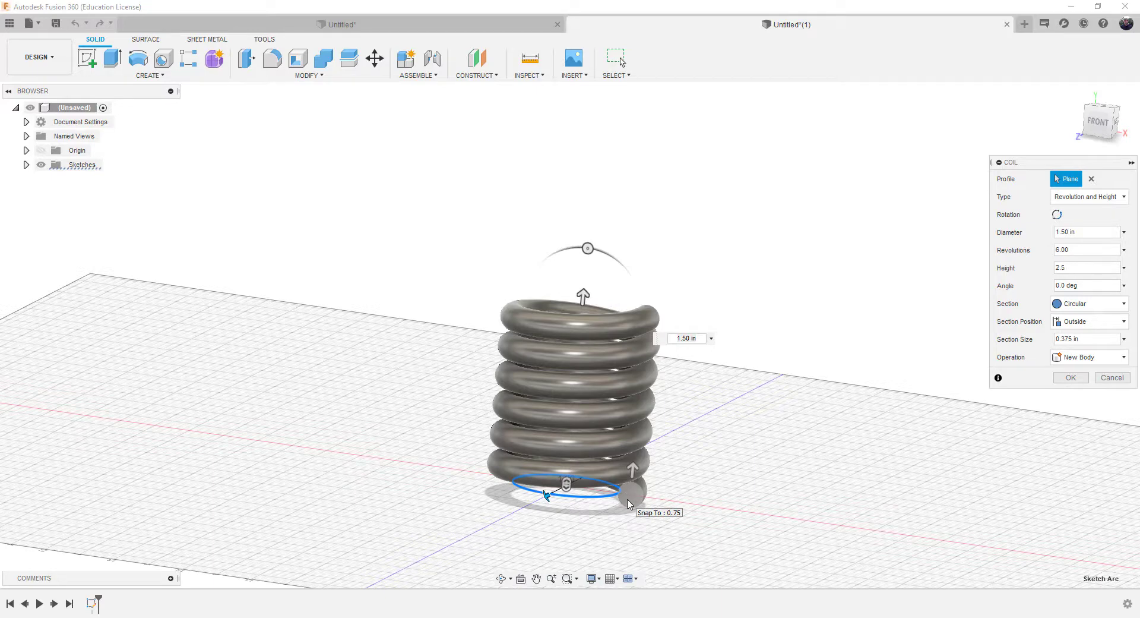
Set the coil's section size to 0.125 in
left_click(1084, 341)
key("BackSpace")
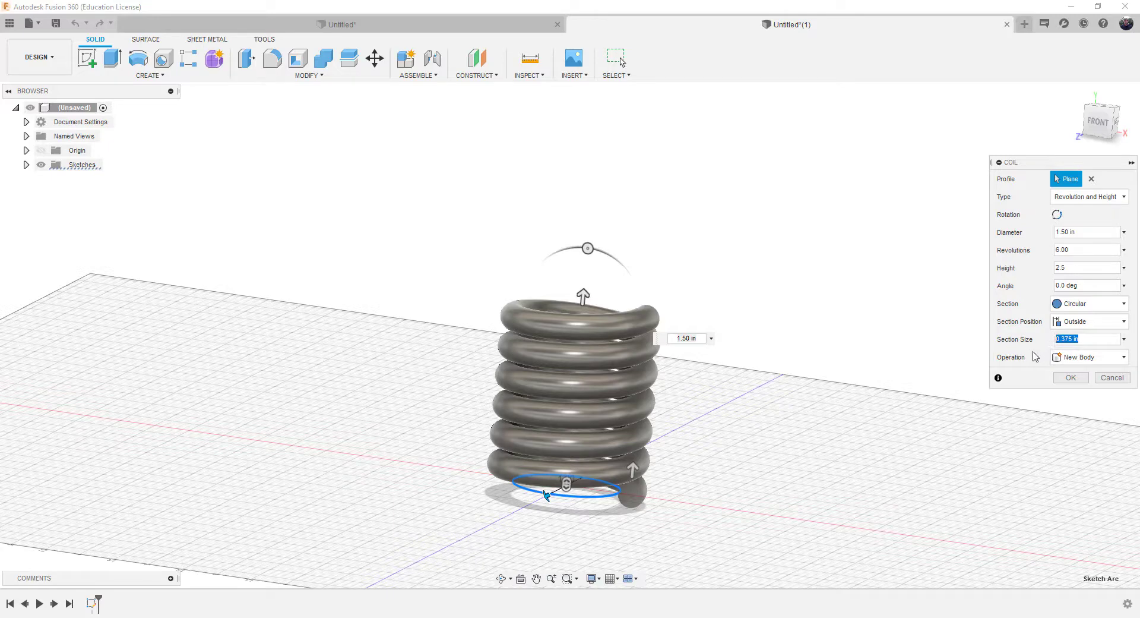
type(".125")
key("Return")
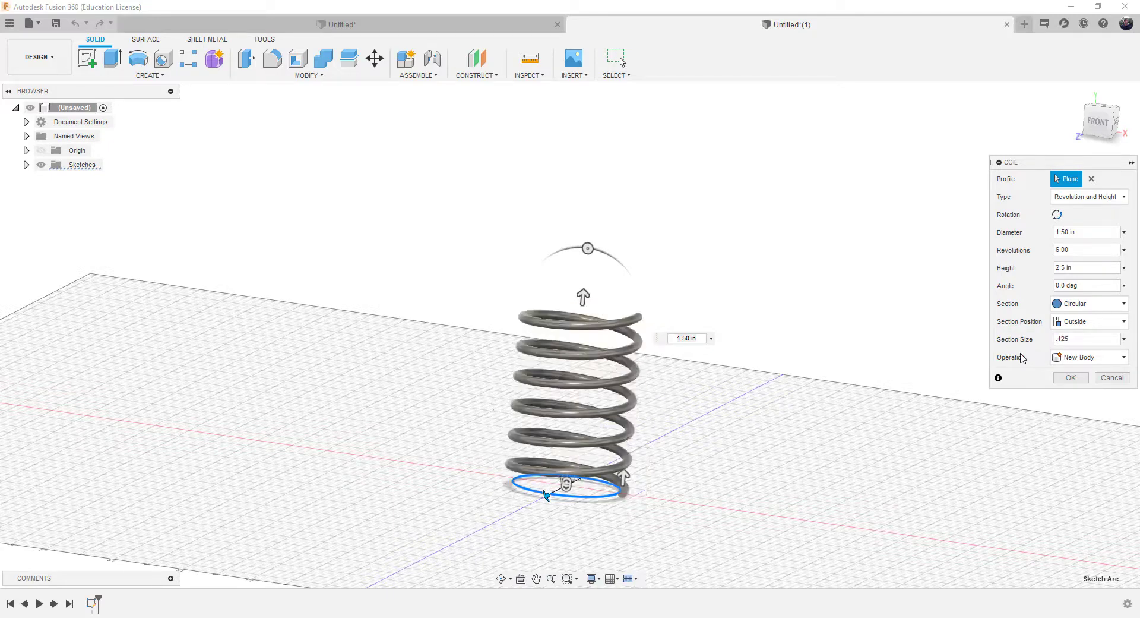
Try the coil with its rotation direction reversed, and switch back to the original direction
scroll(606, 496, "up", 5)
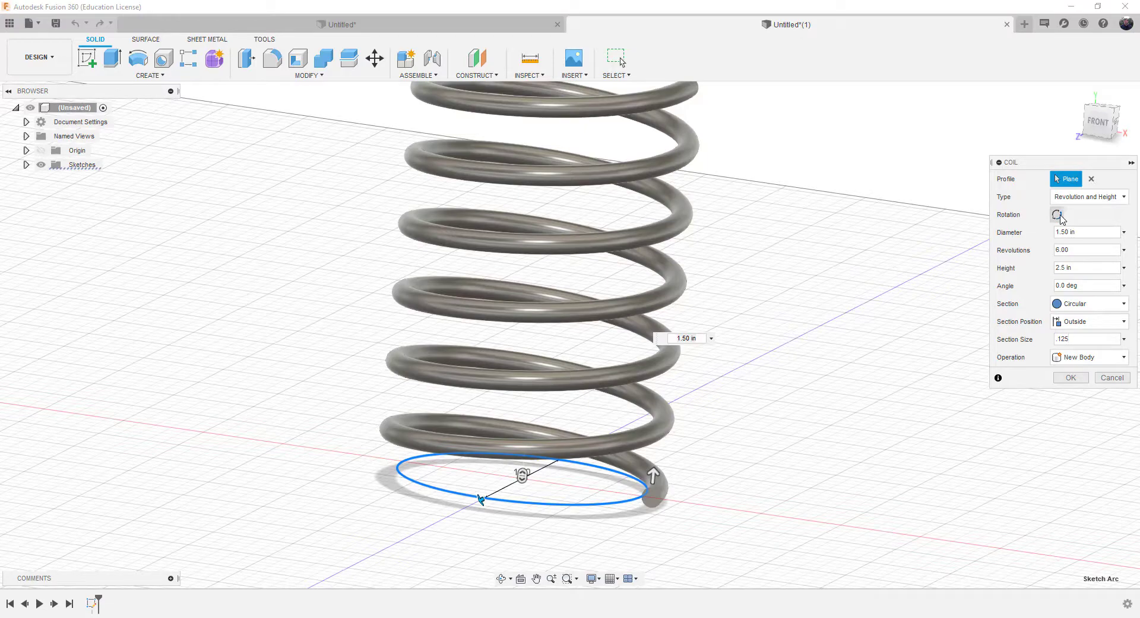
left_click(1060, 216)
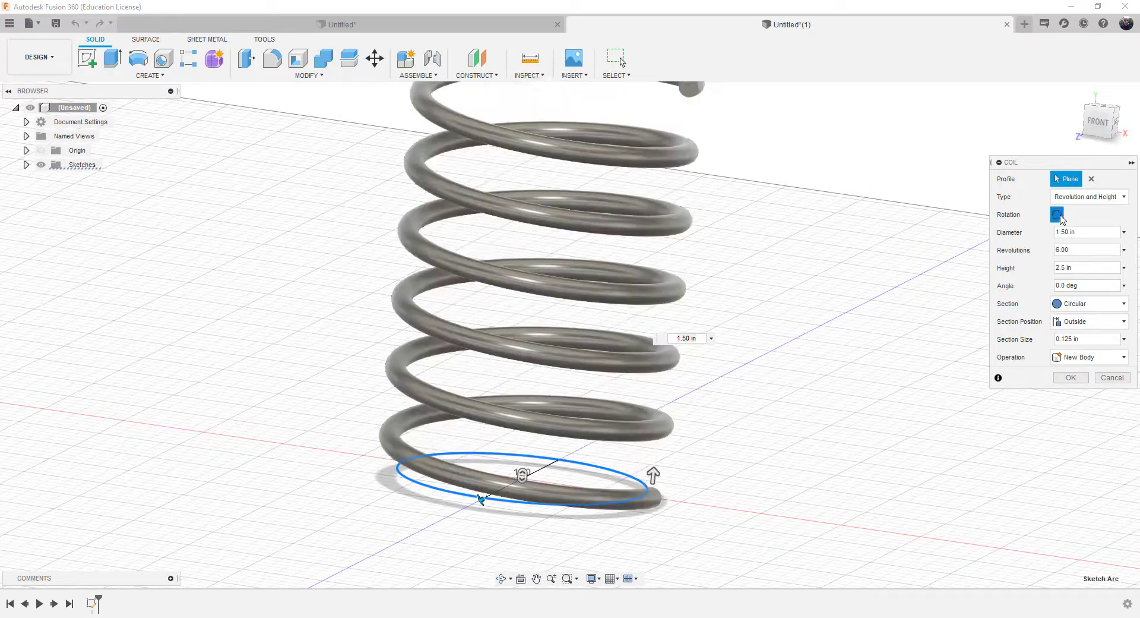
left_click(1059, 215)
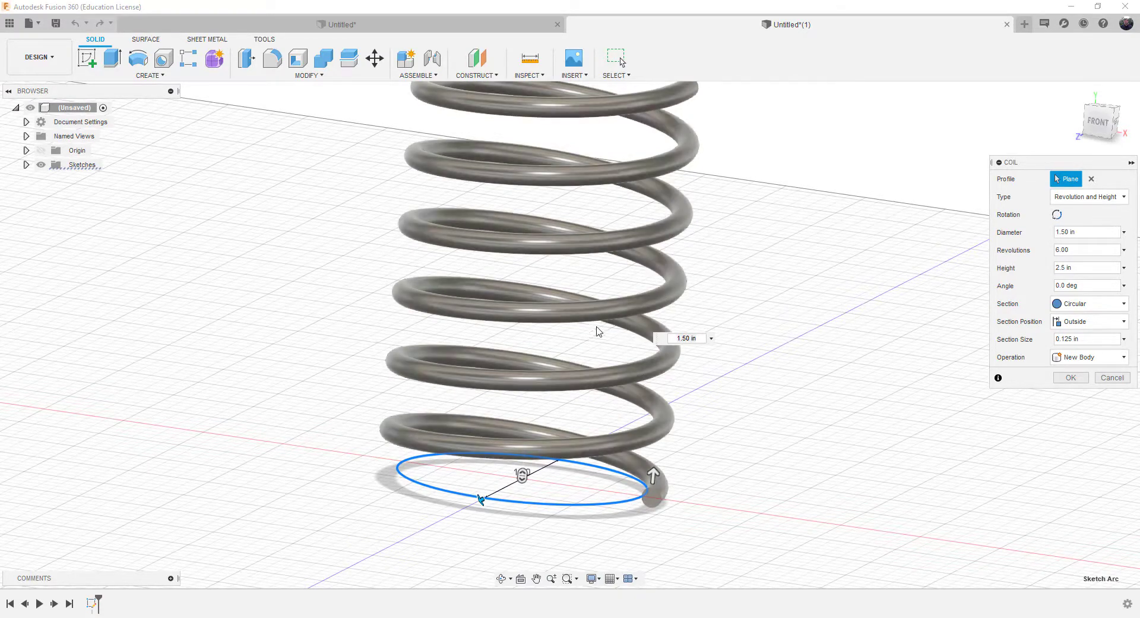
left_click(1058, 215)
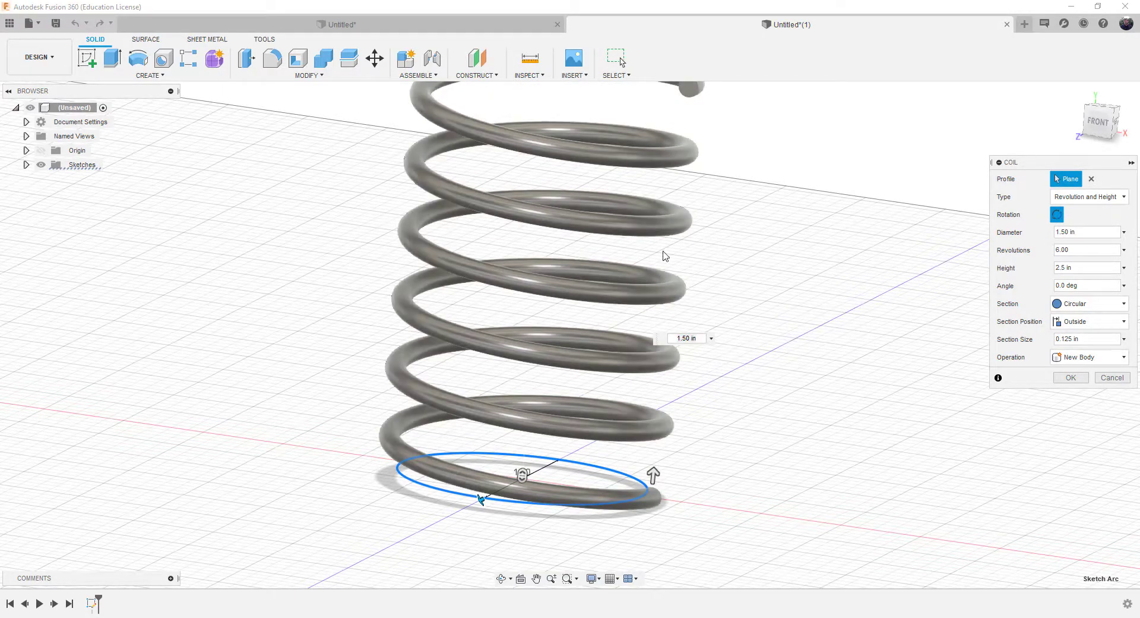
left_click(1058, 215)
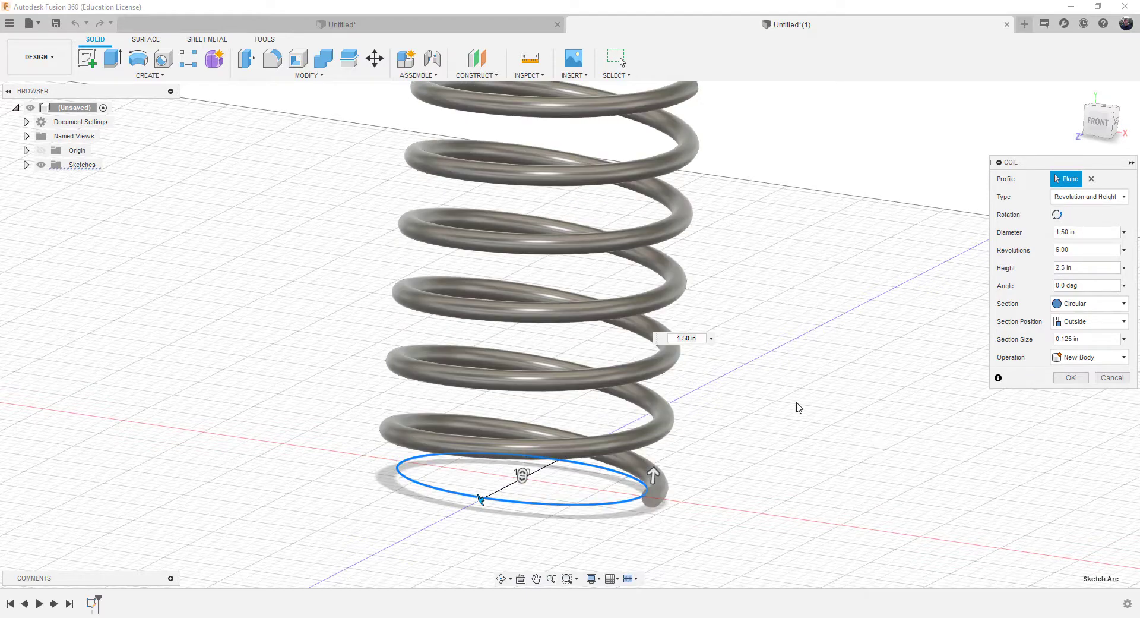
Create the coil as a new body and expand the list of bodies
scroll(799, 408, "down", 5)
middle_click_drag(754, 334, 745, 393)
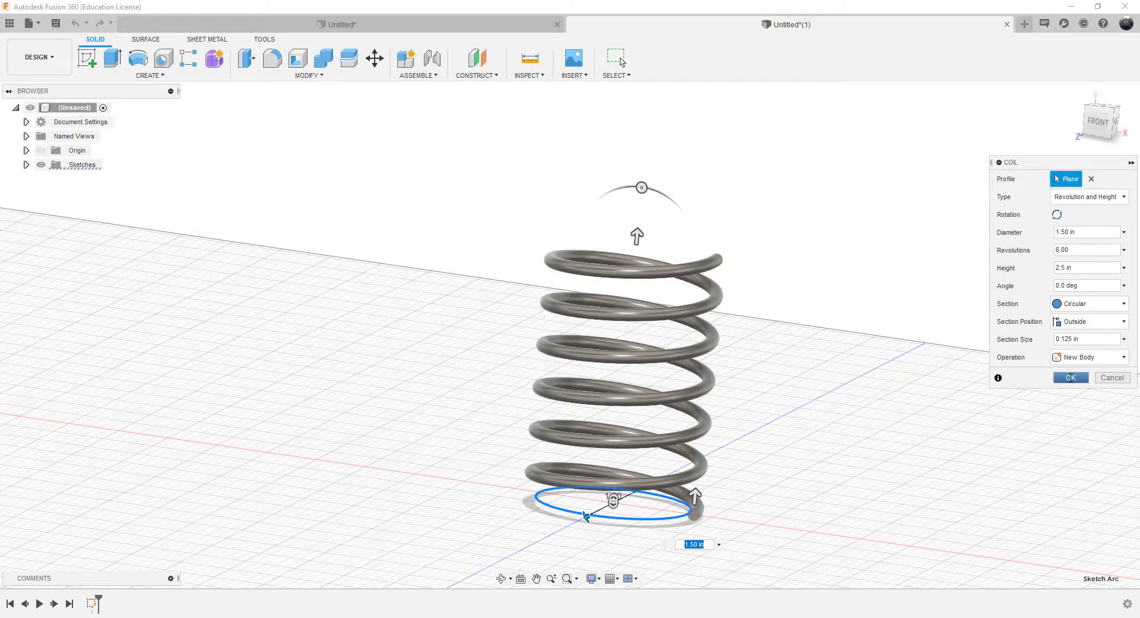
left_click(1071, 377)
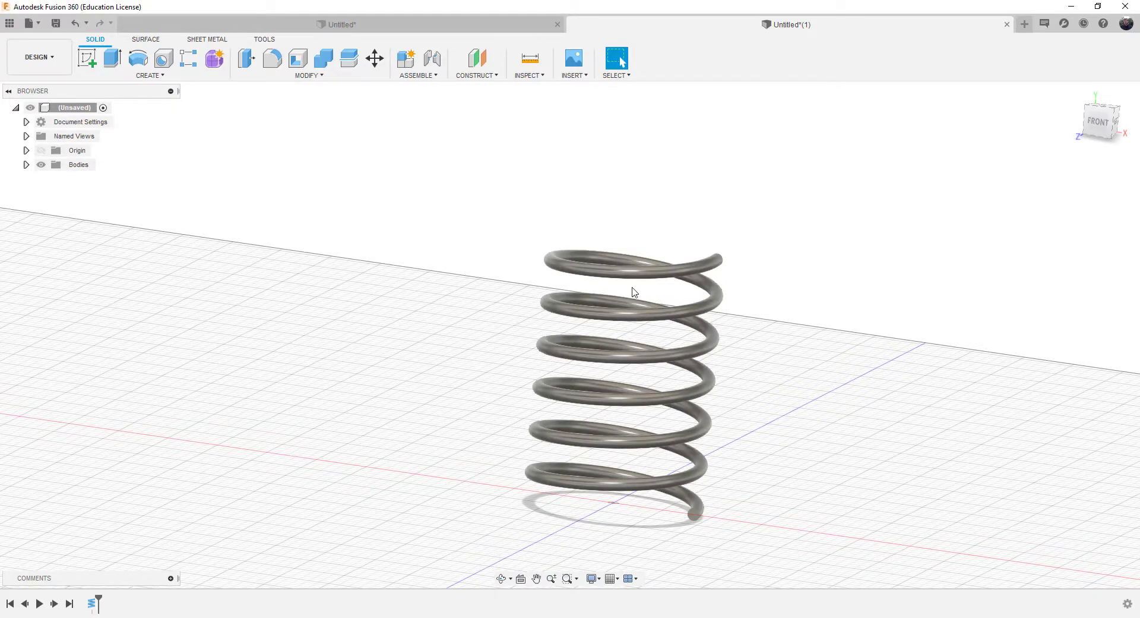
left_click(26, 165)
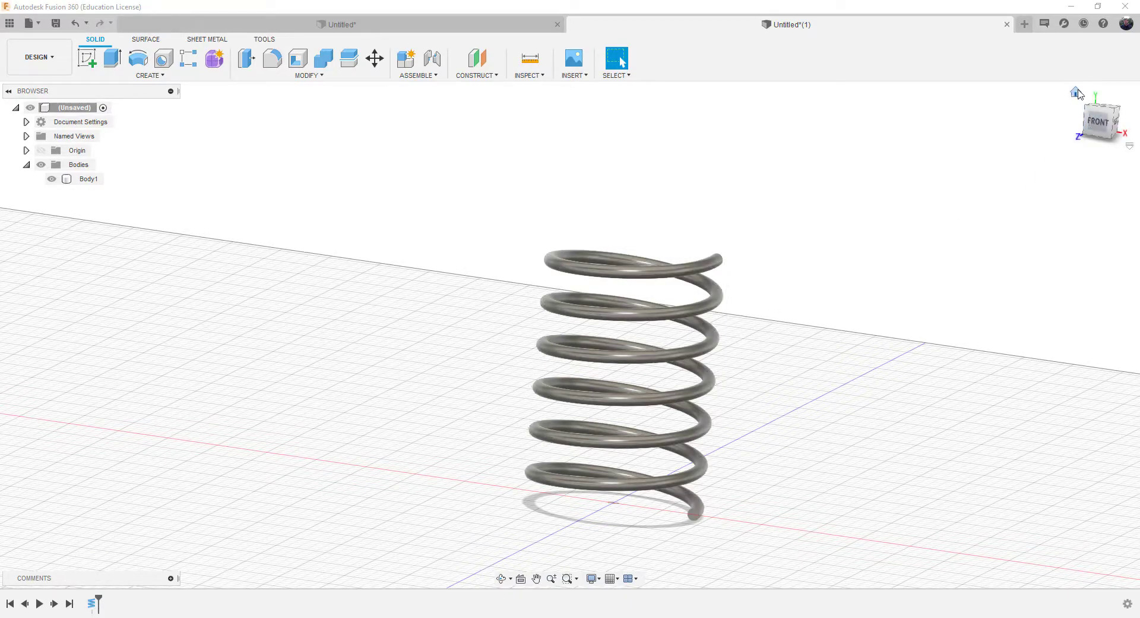
Start a cylinder on the horizontal origin plane beside the coil, with a 2.0 in diameter
left_click(1077, 92)
left_click(657, 423)
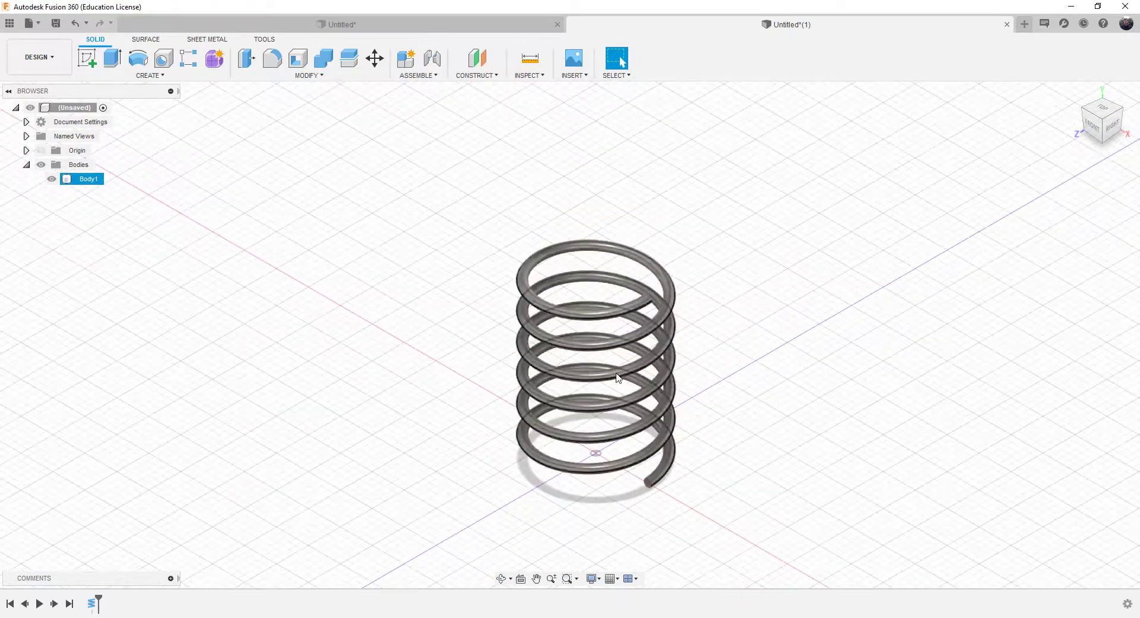
scroll(617, 378, "down", 2)
left_click(559, 264)
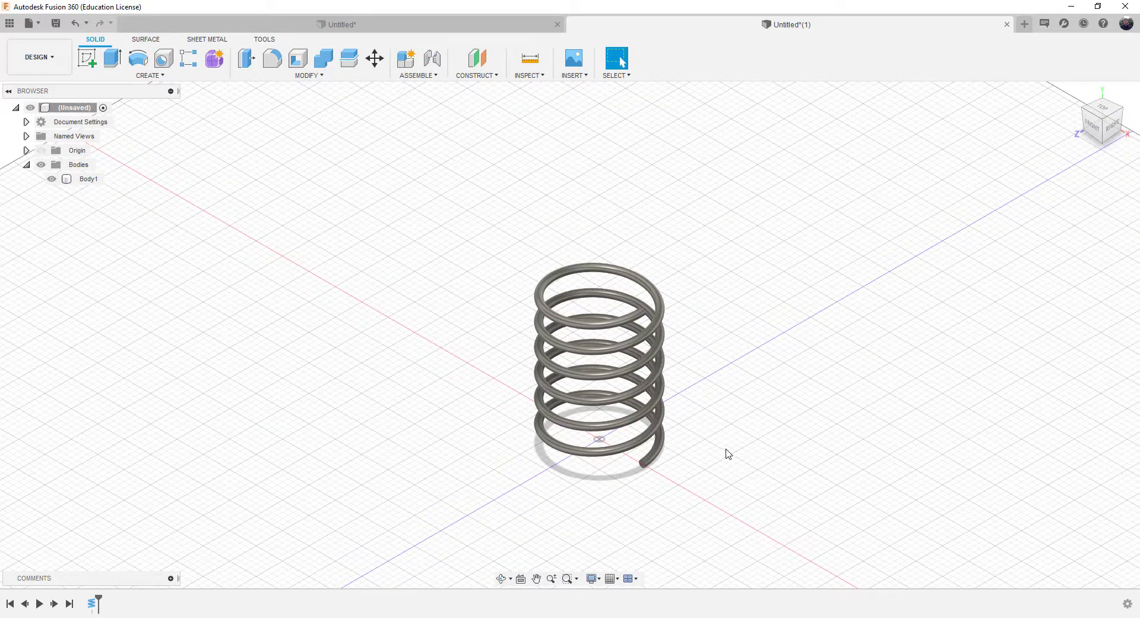
middle_click_drag(724, 355, 576, 208)
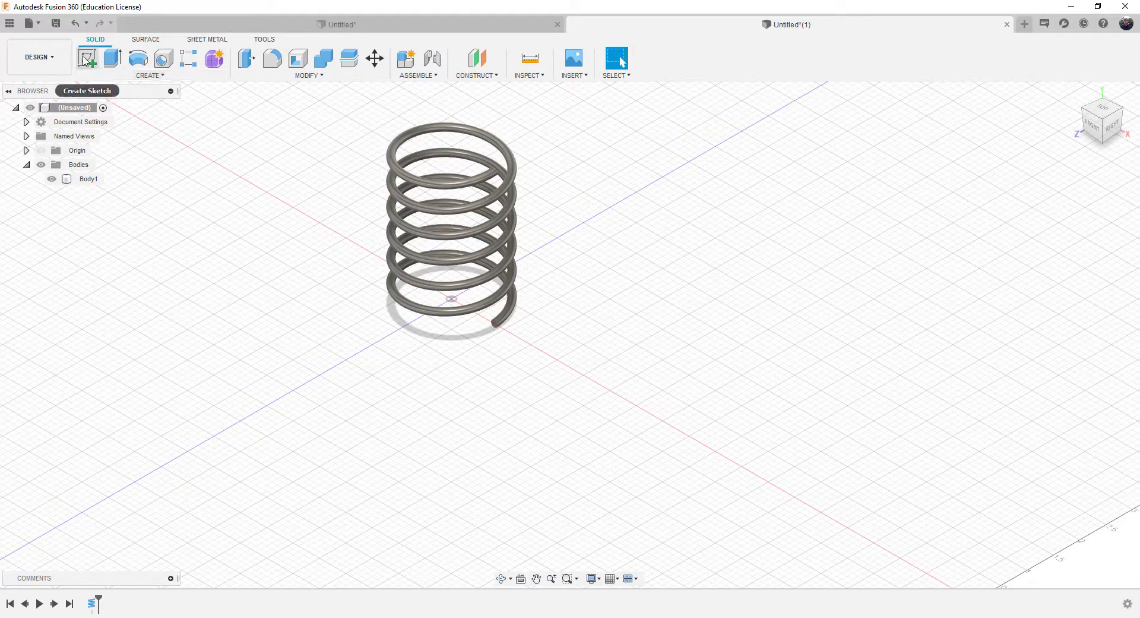
left_click(153, 75)
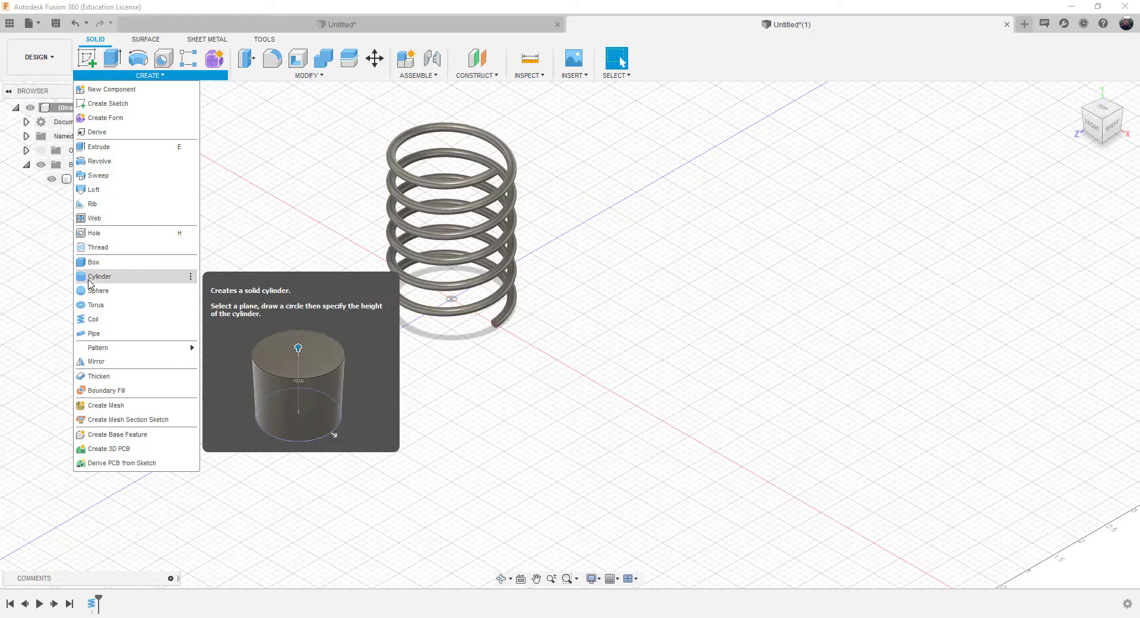
left_click(88, 280)
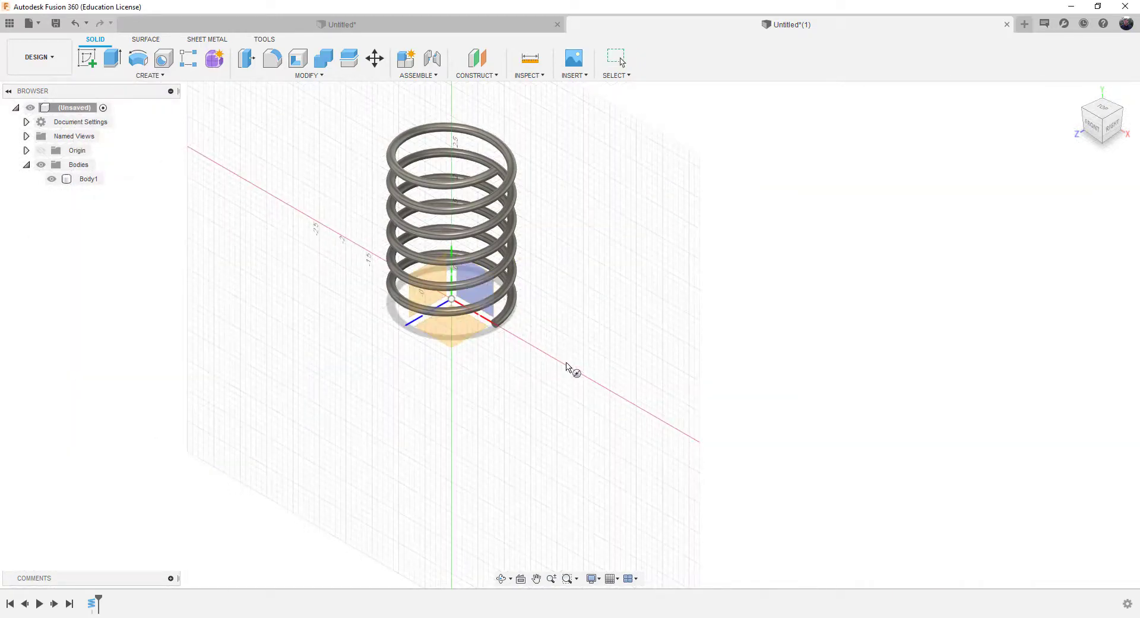
left_click(462, 331)
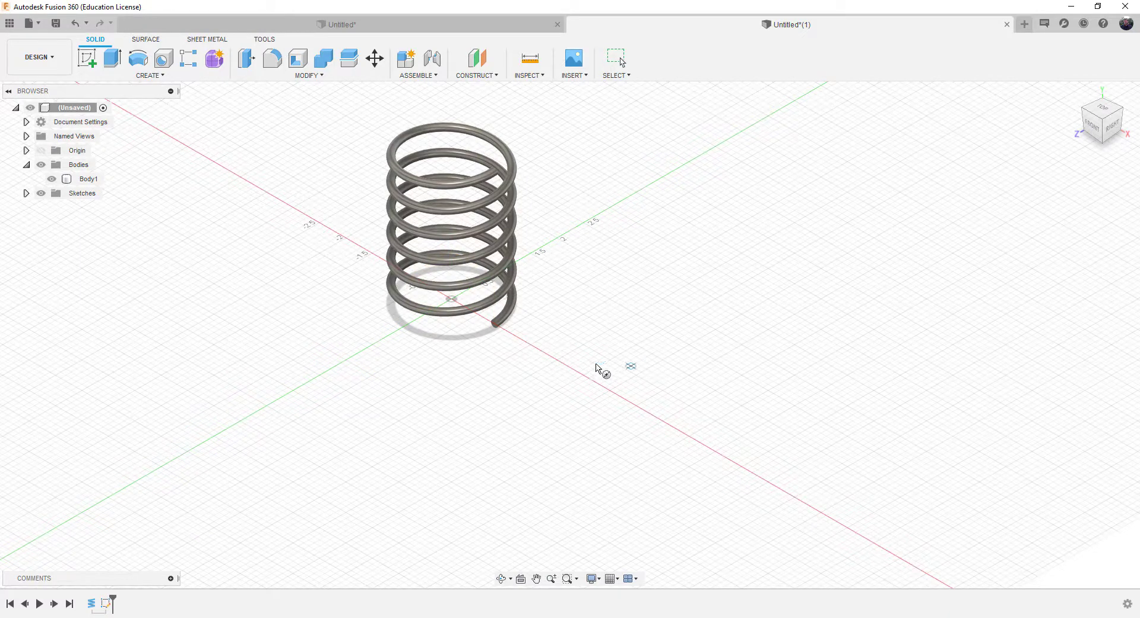
left_click(621, 397)
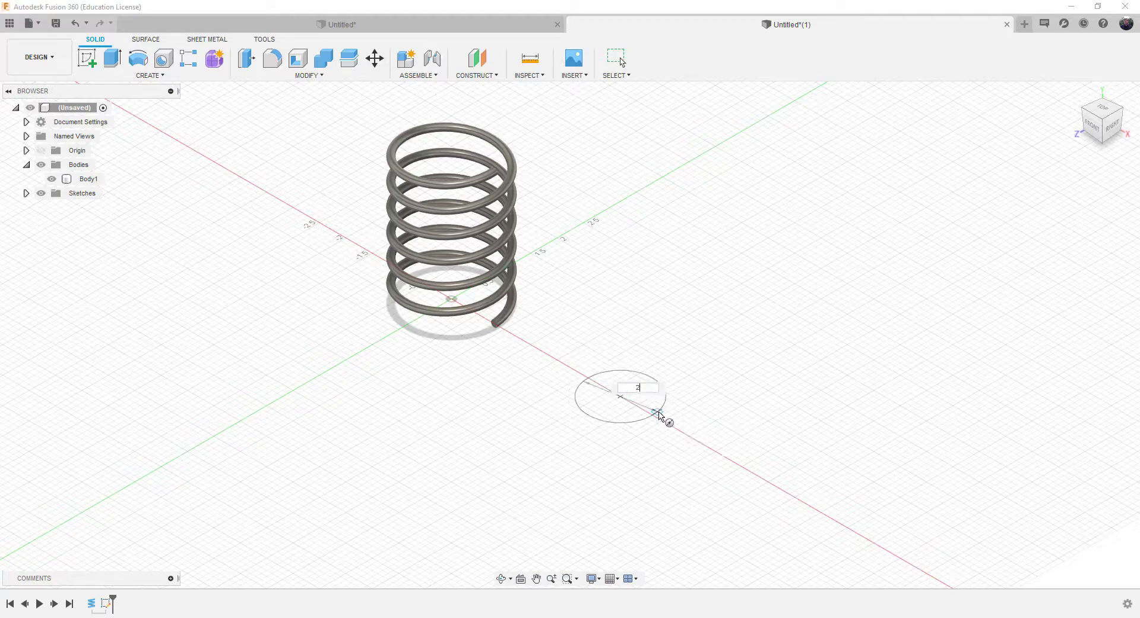
type("2.0")
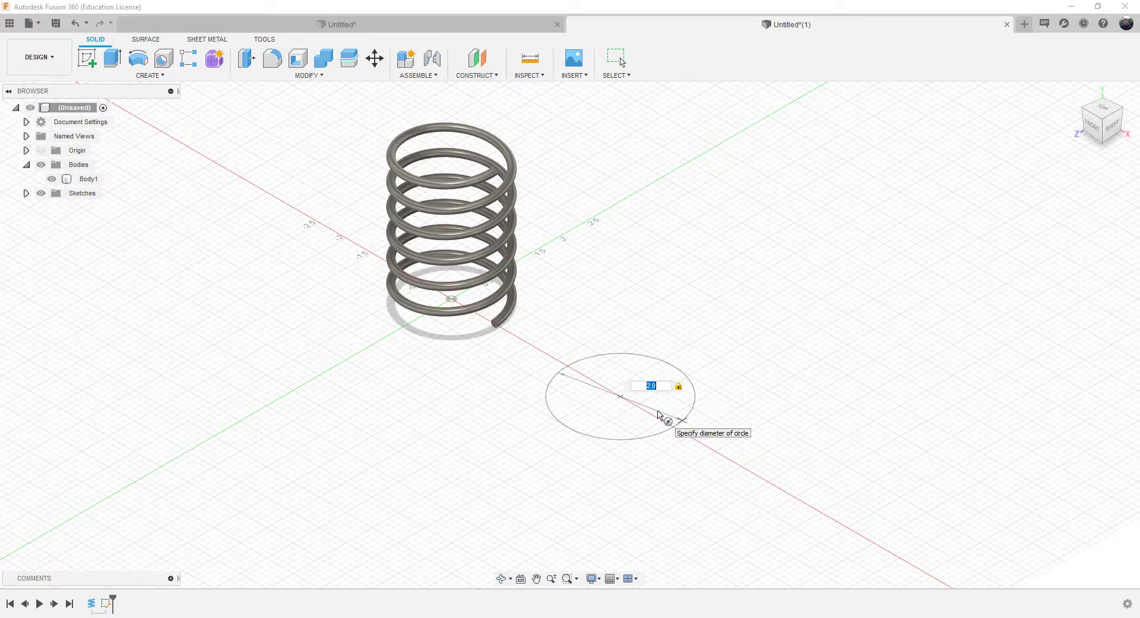
key("Return")
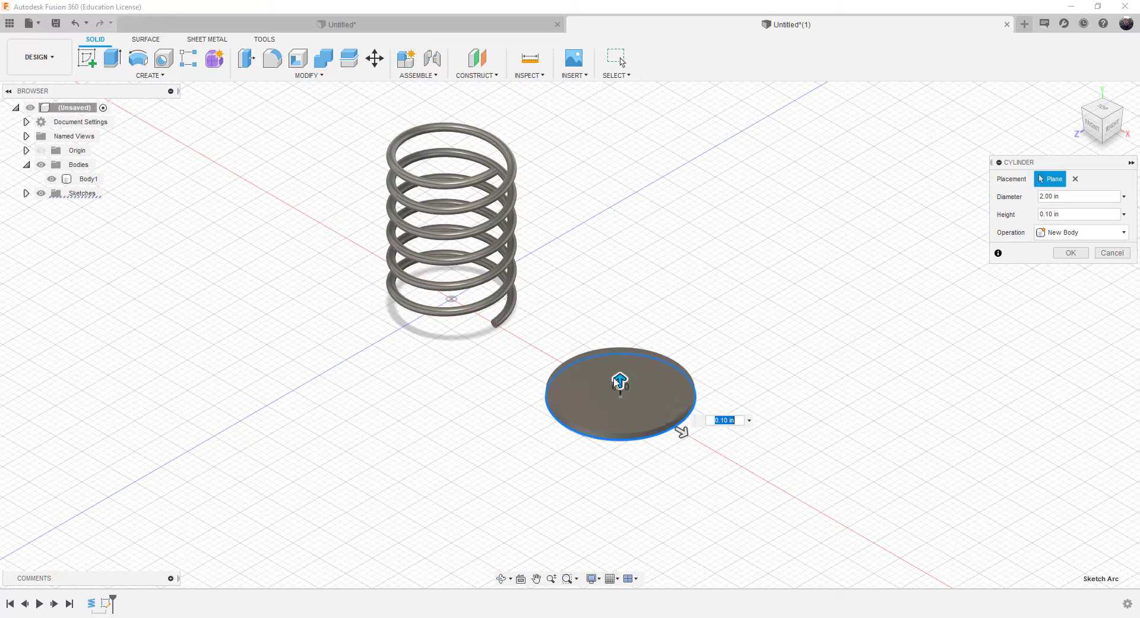
Set the cylinder's height to 3.50 in and create it as a new body
left_click_drag(619, 382, 625, 166)
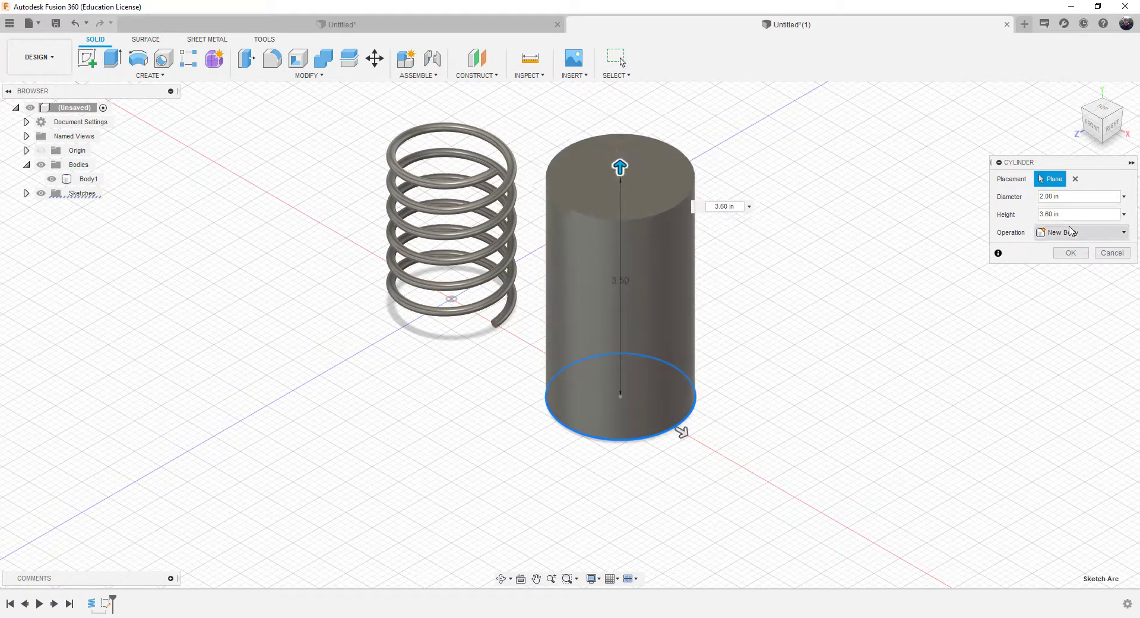
left_click(1040, 214)
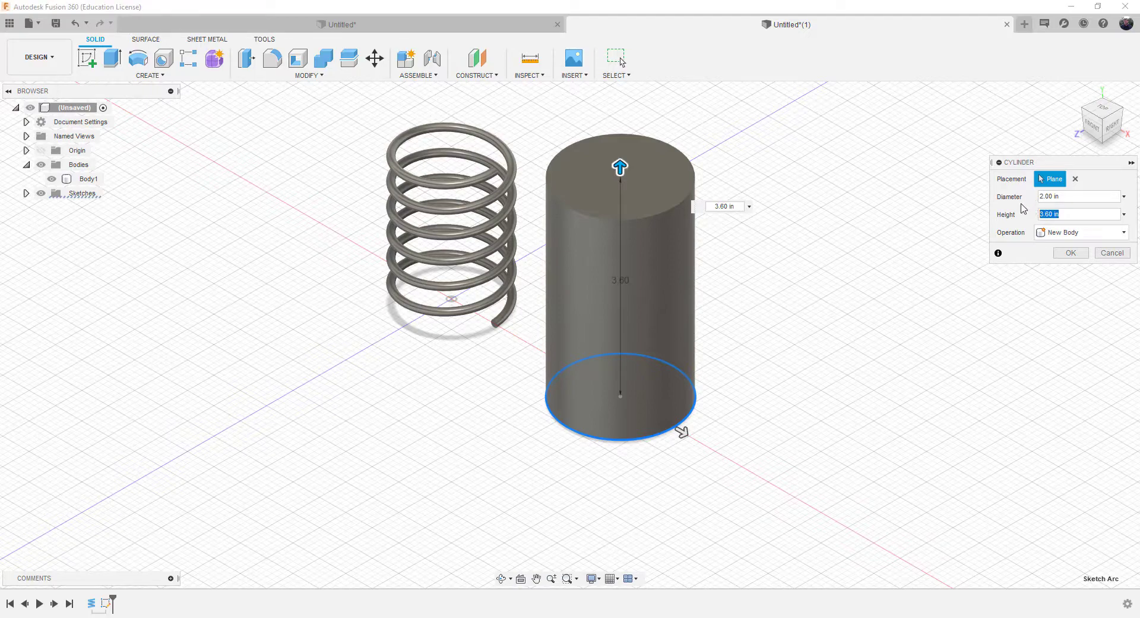
type("3.50")
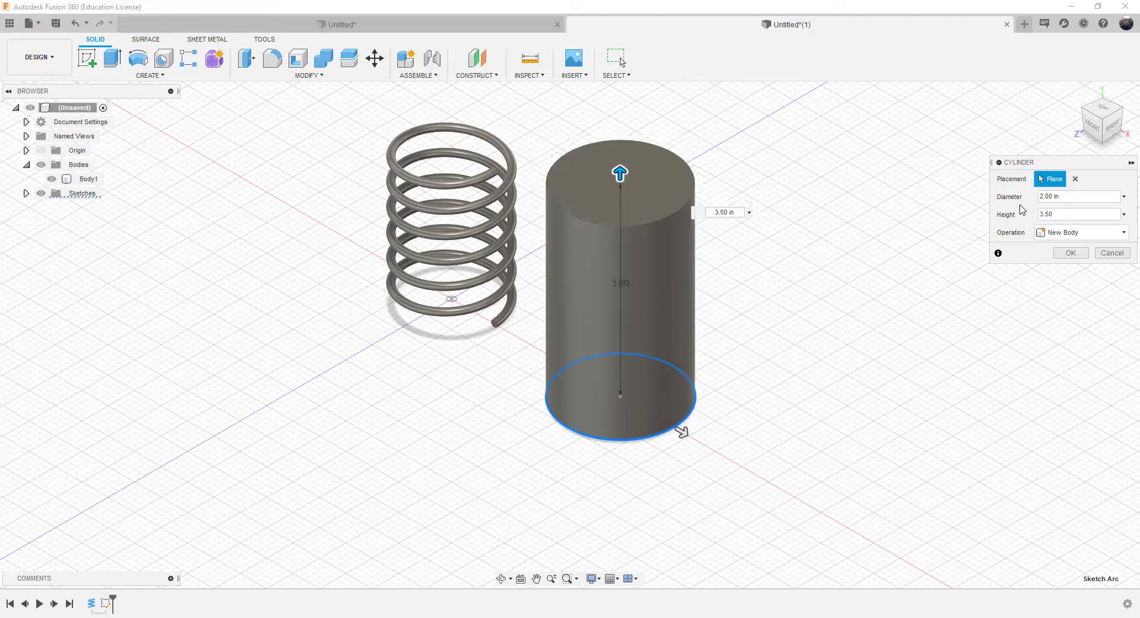
key("Return")
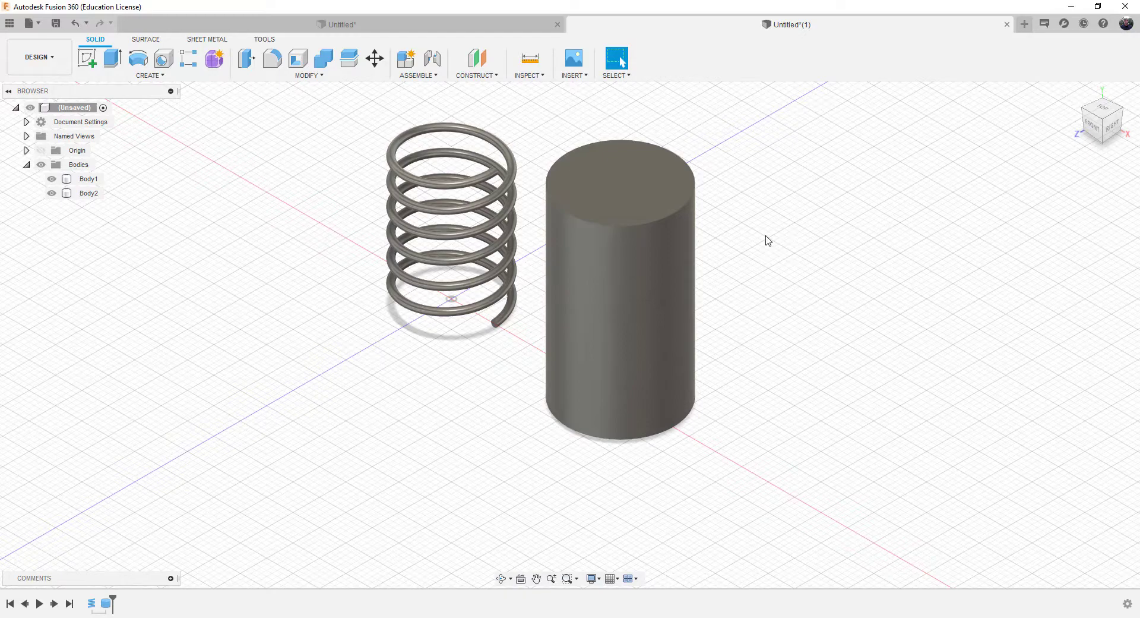
left_click(599, 293)
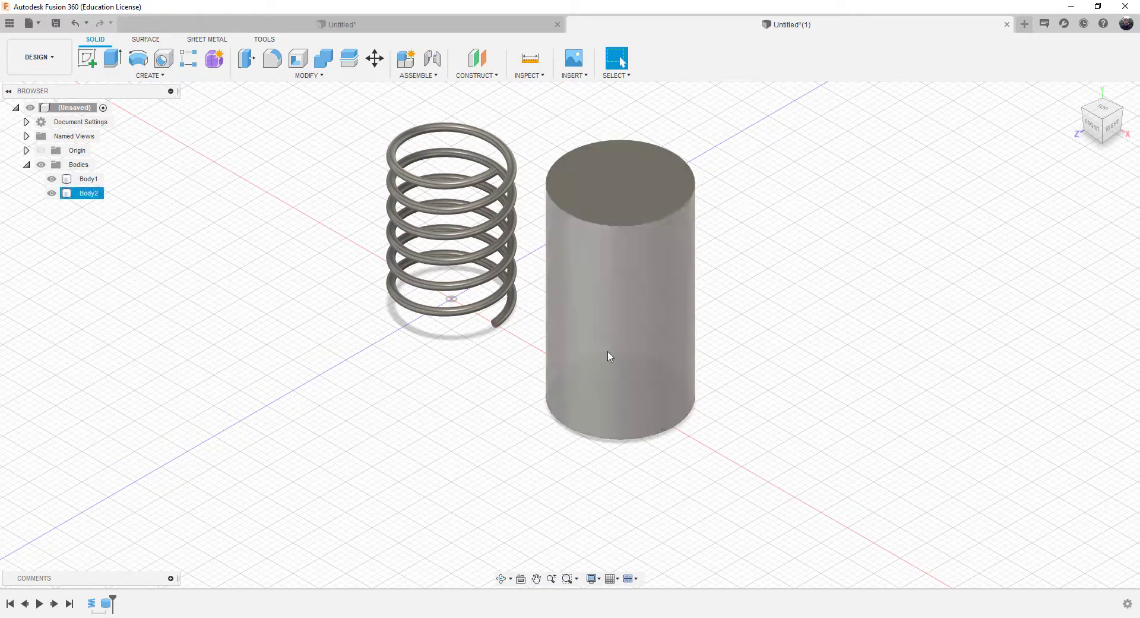
left_click(534, 349)
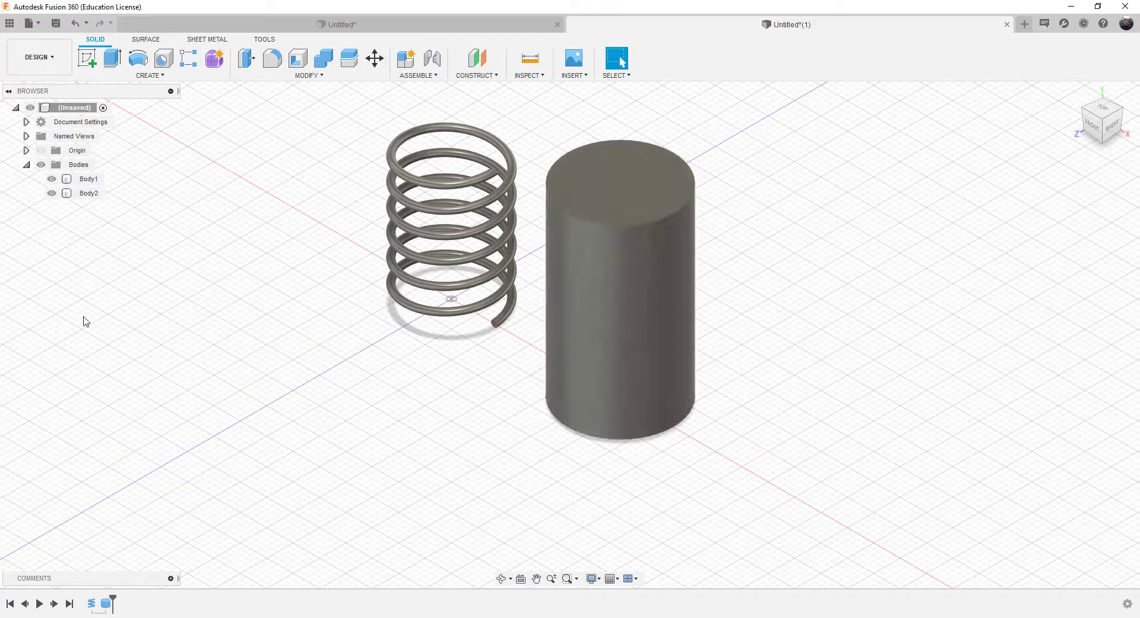
left_click(77, 197)
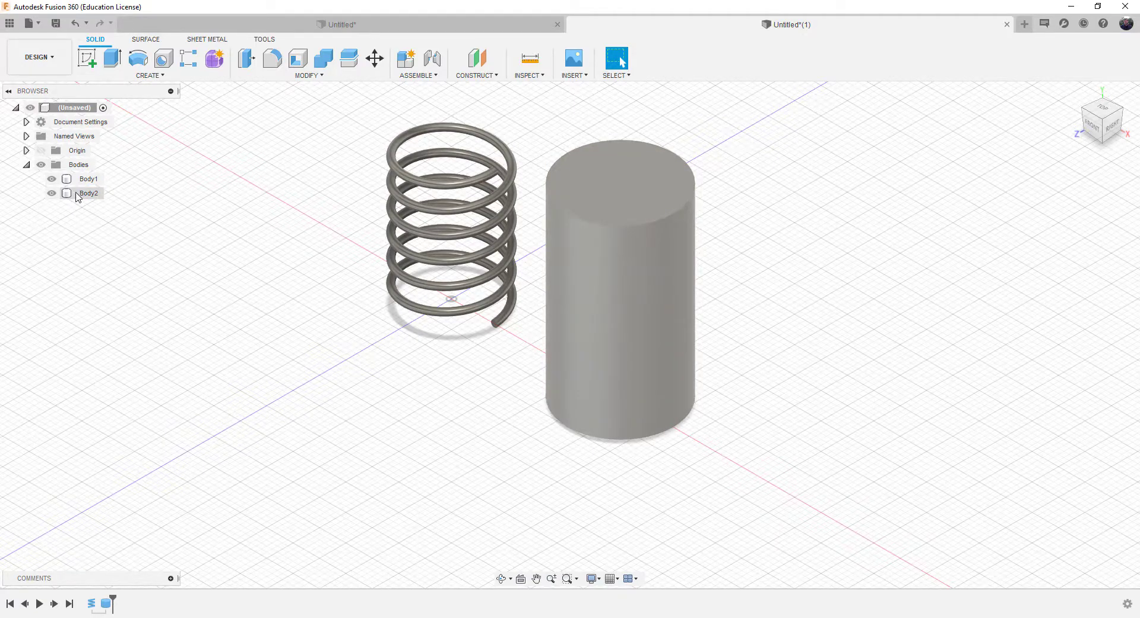
left_click(77, 198)
left_click(711, 224)
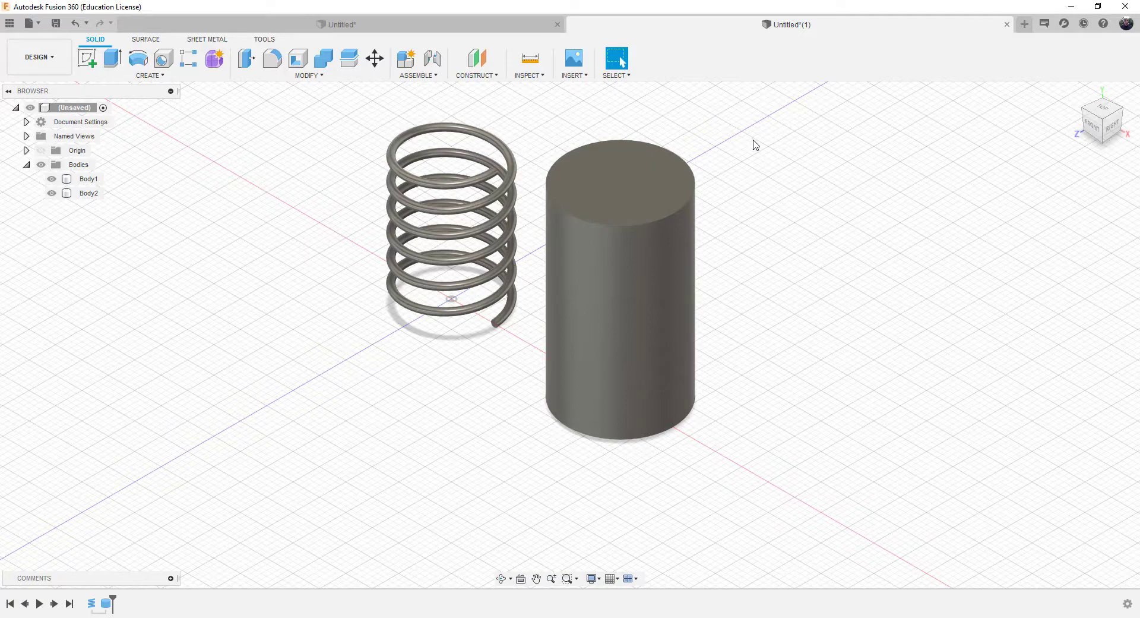
Apply the Paint - Enamel Glossy (Green) appearance to the whole cylinder body
left_click_drag(751, 140, 534, 462)
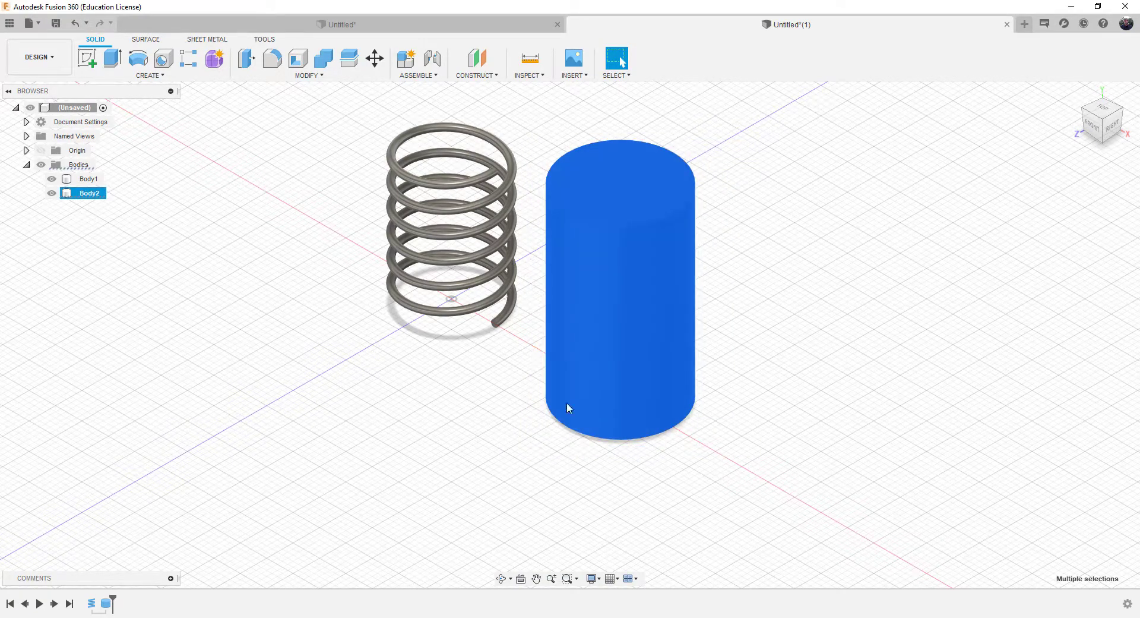
right_click(631, 308)
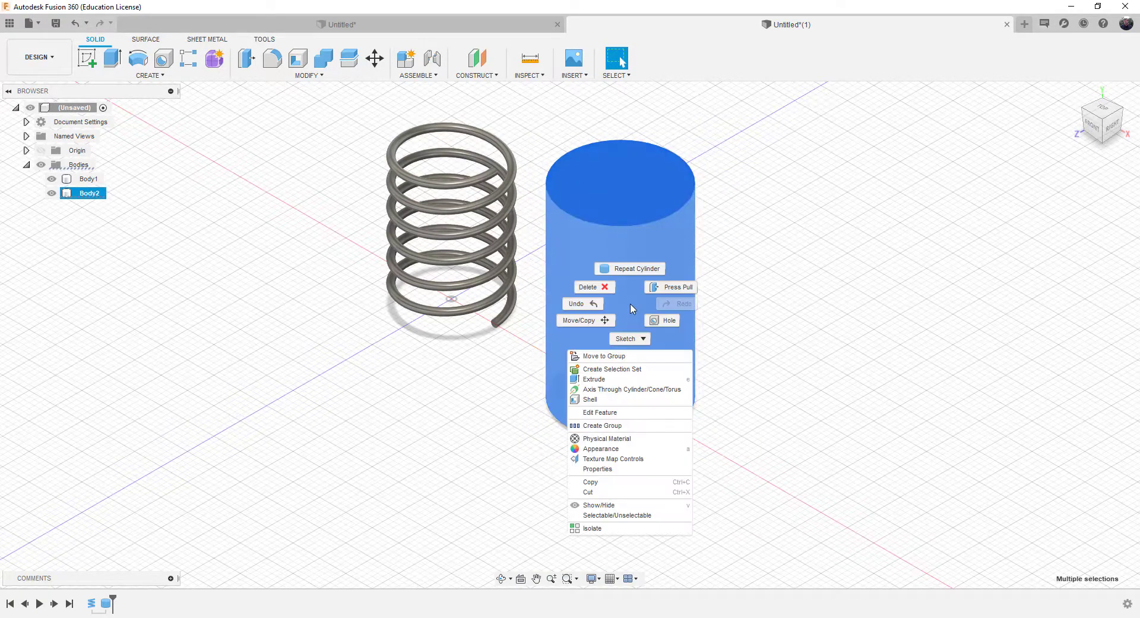
left_click(595, 450)
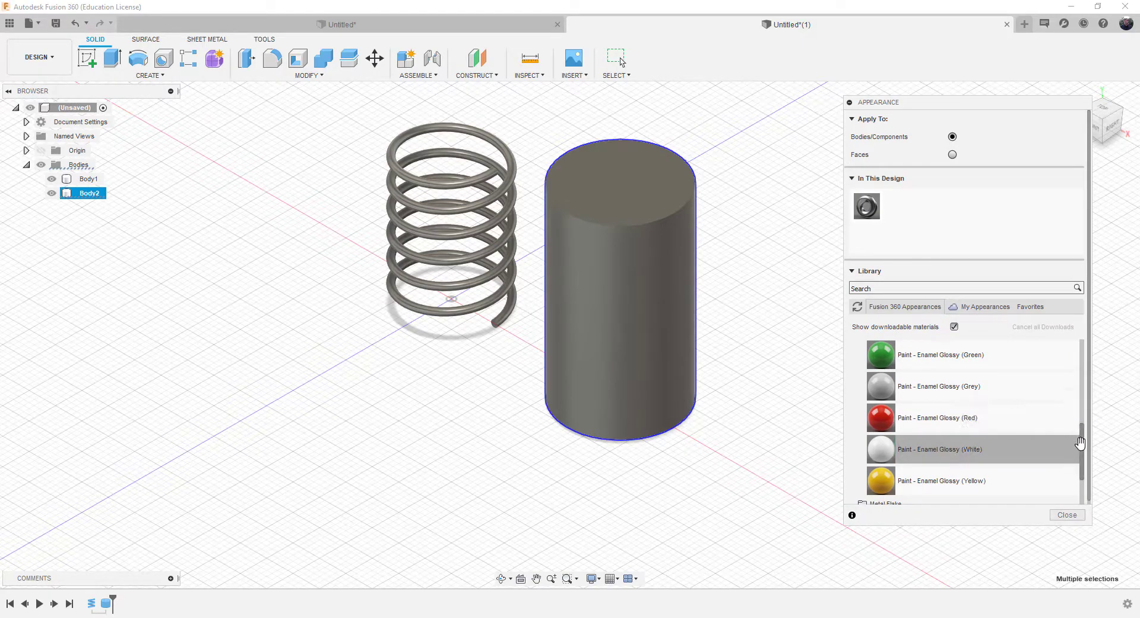
mouse_move(1073, 447)
left_mouse_down()
mouse_move(1082, 431)
mouse_move(1083, 441)
left_mouse_up()
scroll(1082, 450, "up", 3)
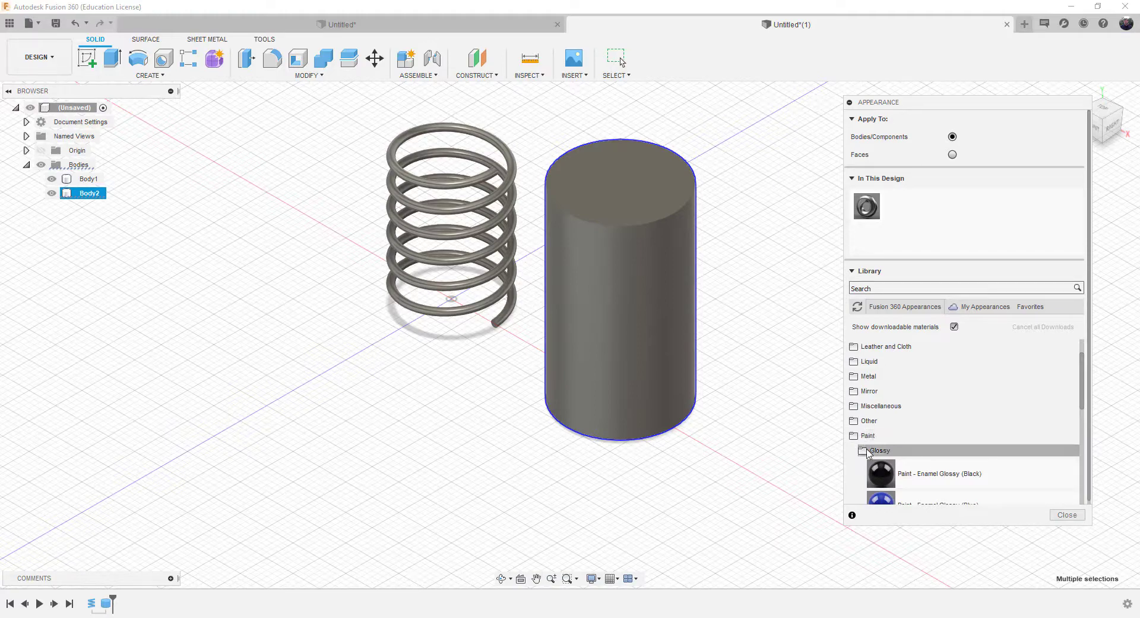
scroll(871, 453, "up", 1)
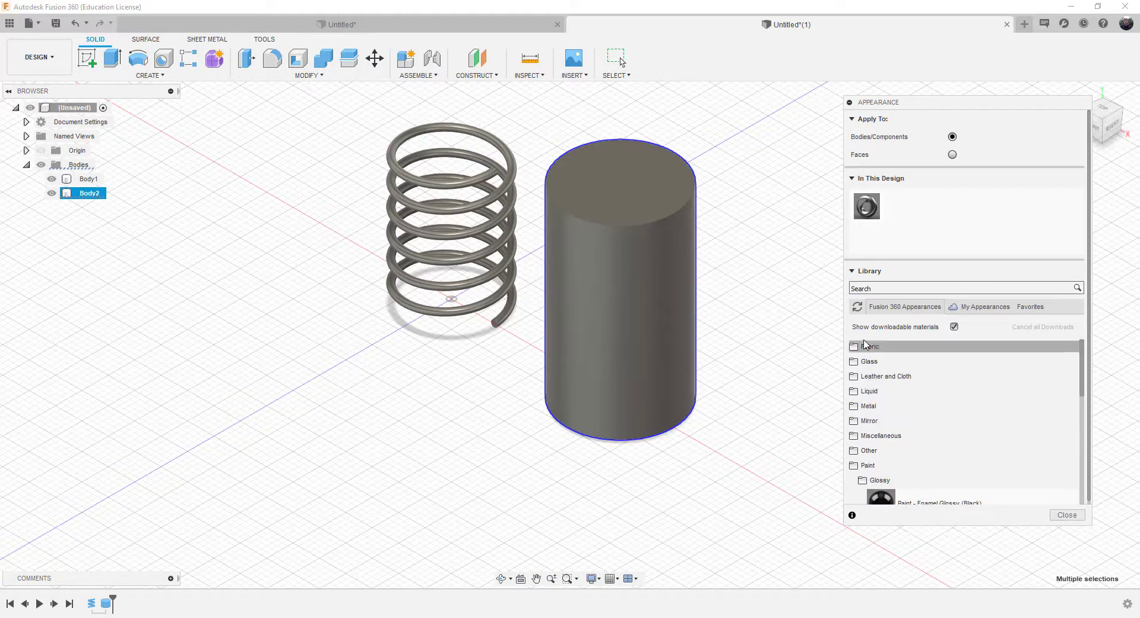
scroll(875, 456, "down", 2)
scroll(875, 455, "down", 3)
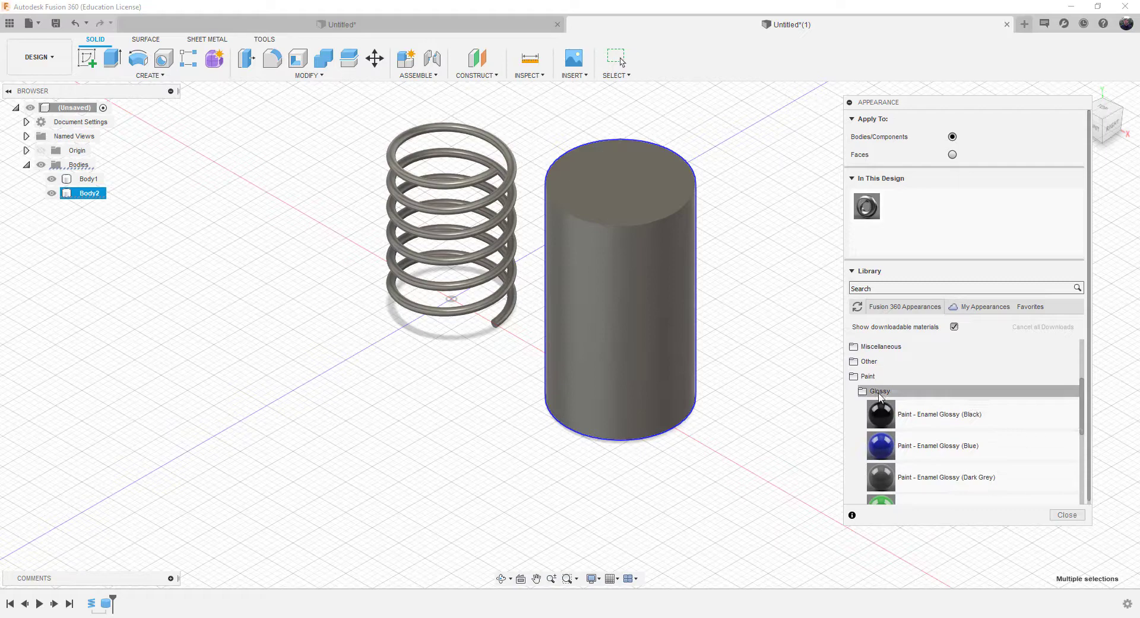
scroll(881, 395, "down", 8)
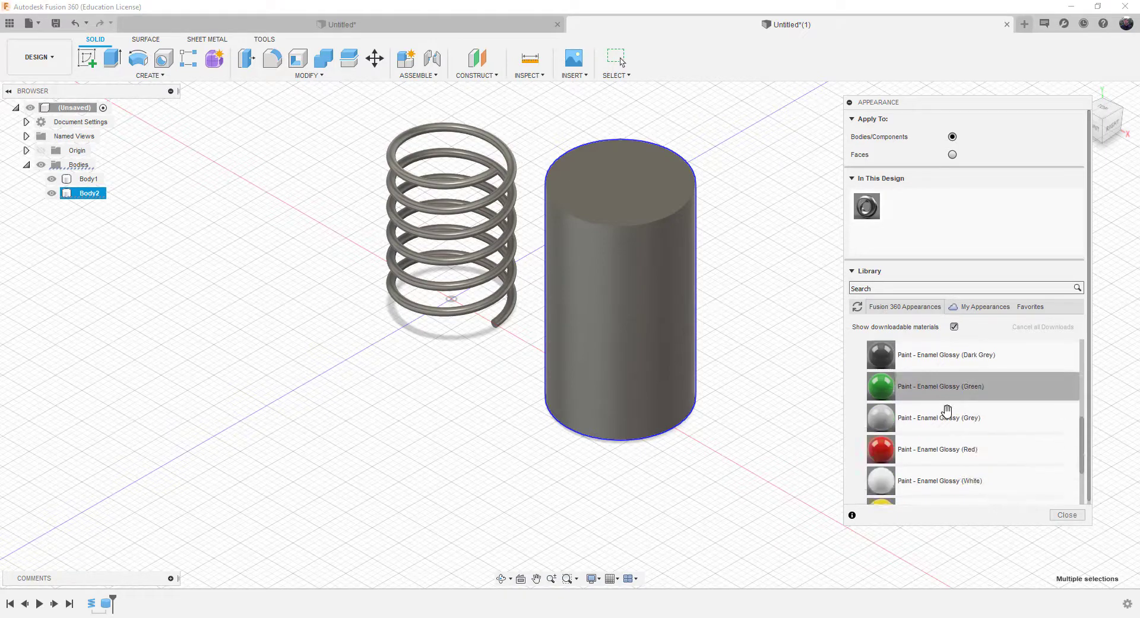
scroll(933, 440, "down", 3)
scroll(931, 433, "up", 6)
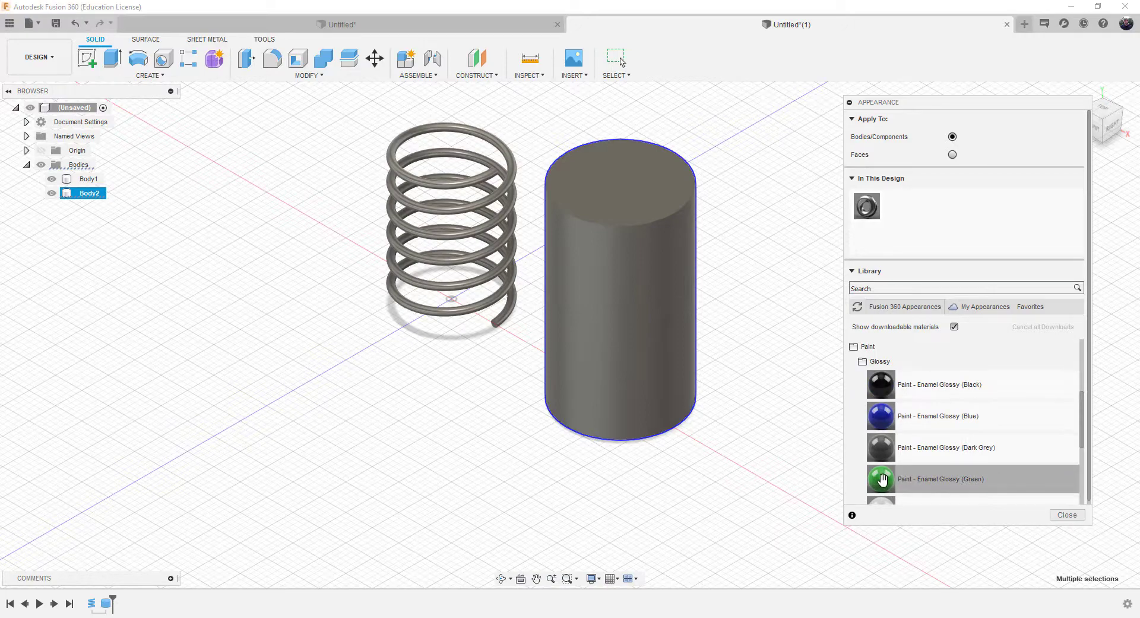
left_click_drag(883, 479, 636, 311)
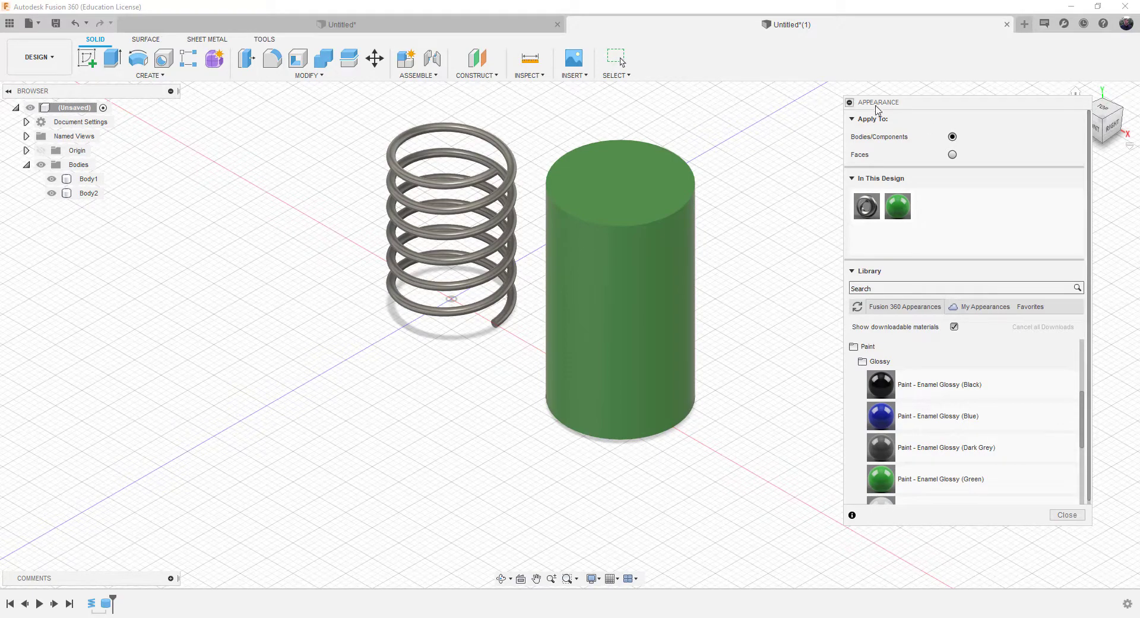
left_click(1067, 515)
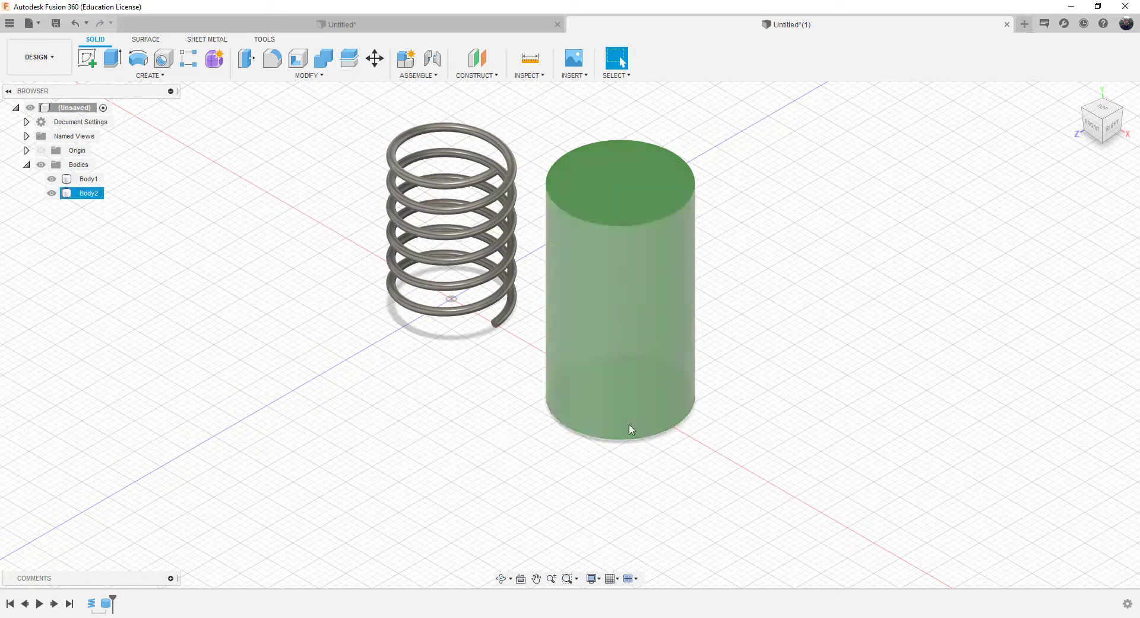
right_click(107, 605)
left_click(150, 499)
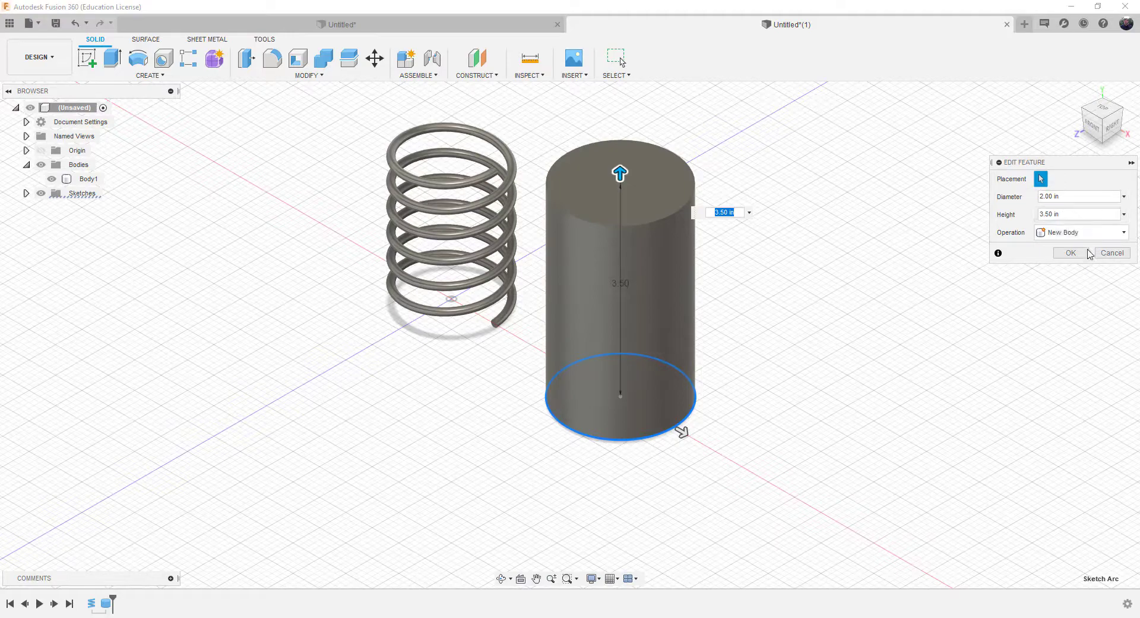
left_click(1114, 253)
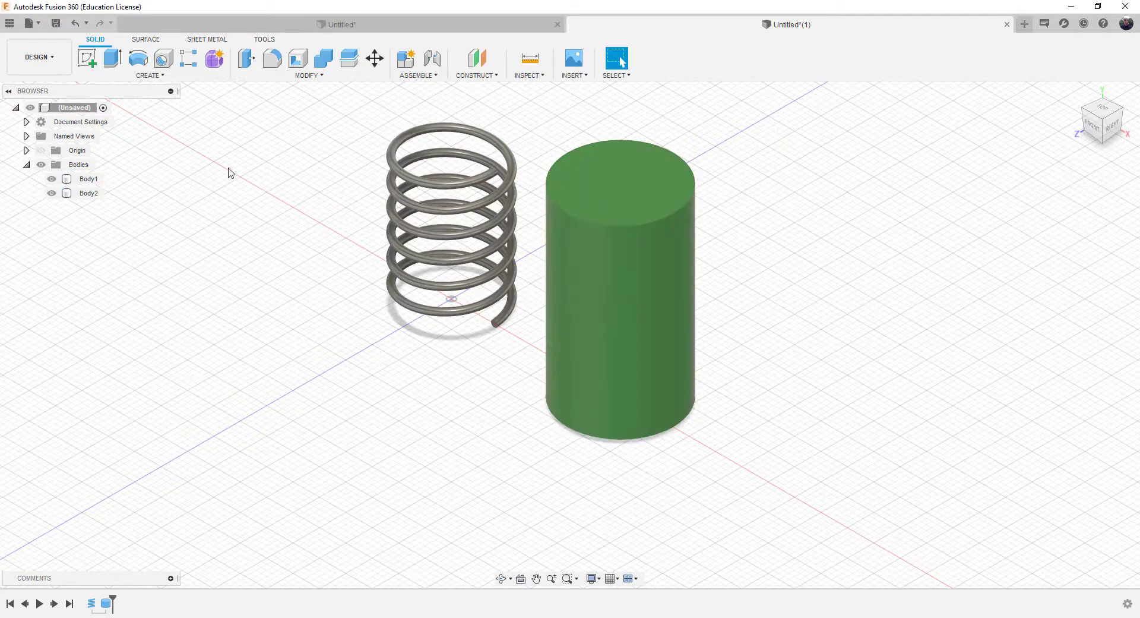
Start a second coil on the horizontal origin plane, centred on the cylinder's bottom face
left_click(146, 76)
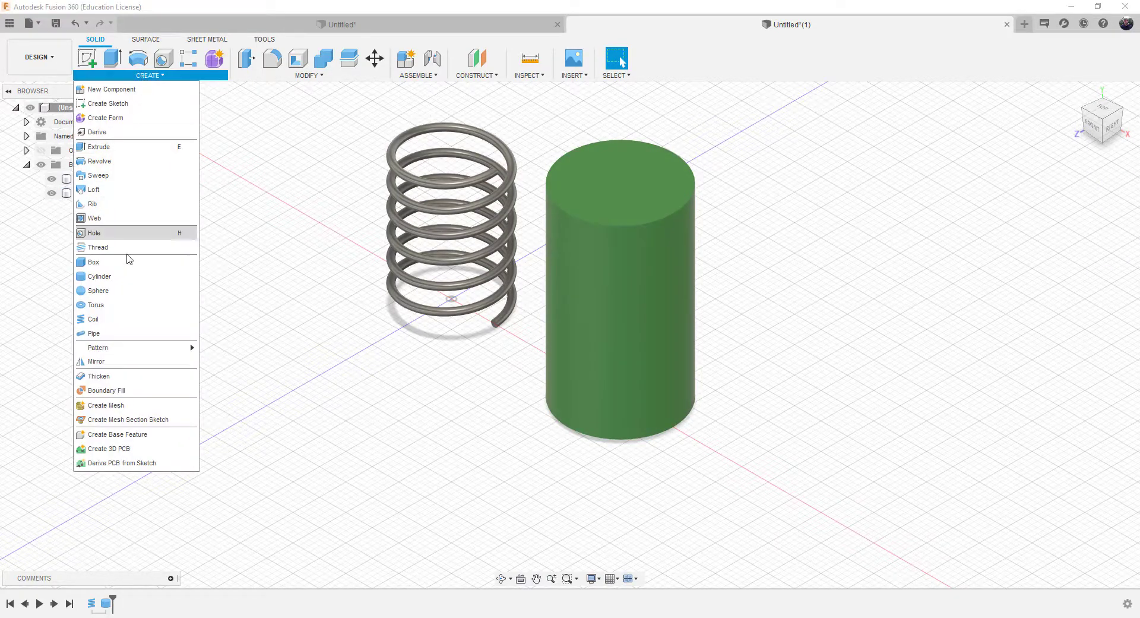
left_click(109, 320)
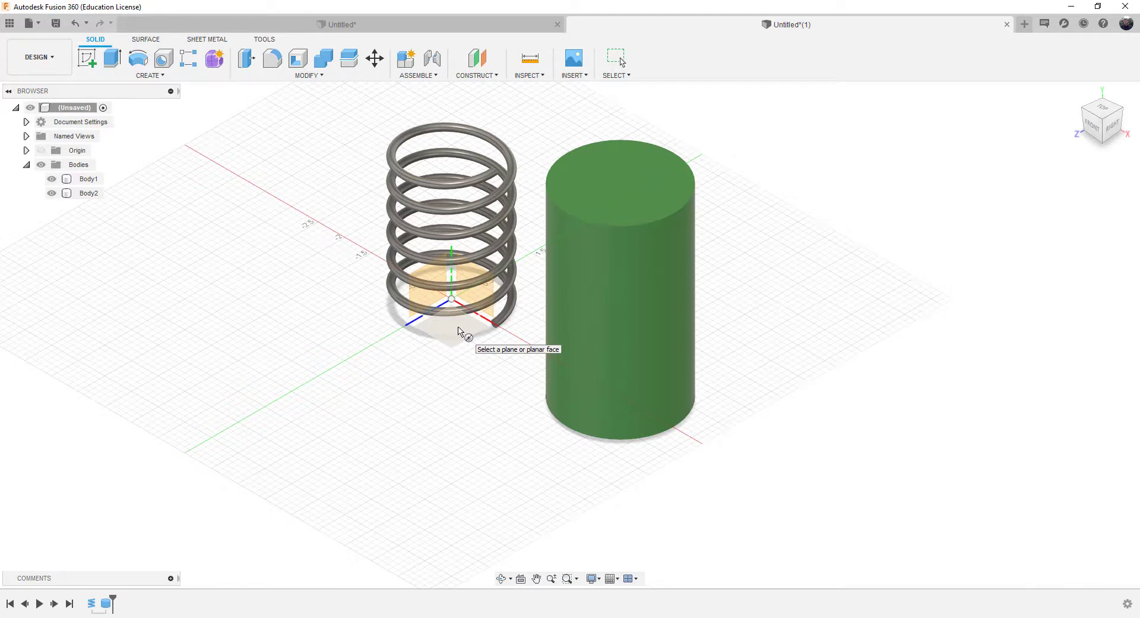
left_click(459, 328)
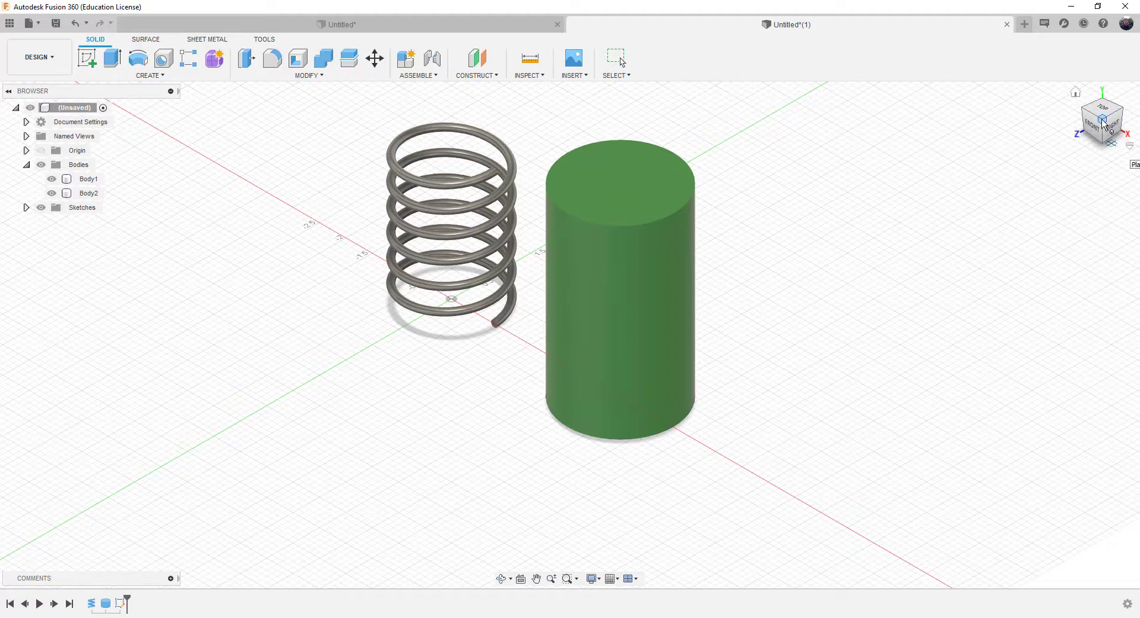
left_click_drag(1106, 123, 1096, 71)
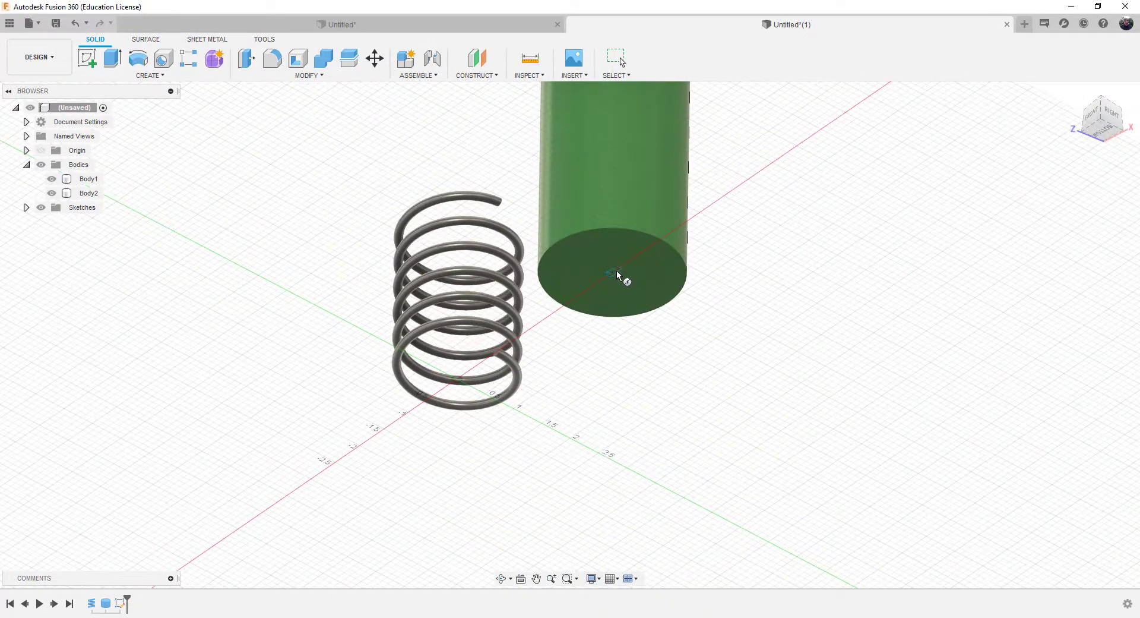
scroll(616, 273, "up", 6)
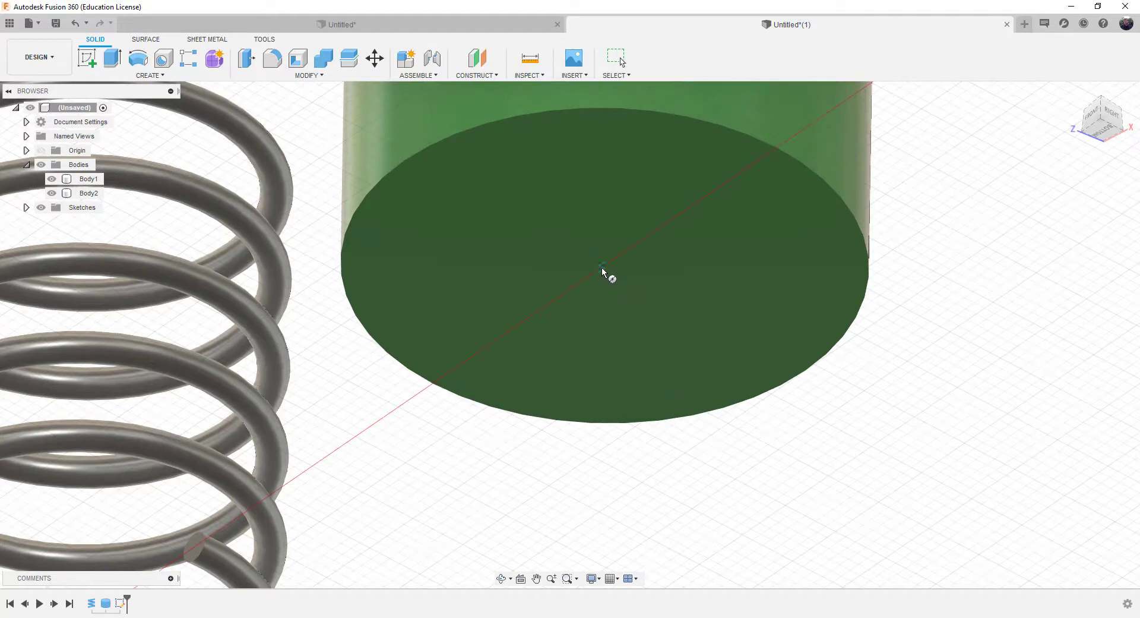
left_click(1104, 126)
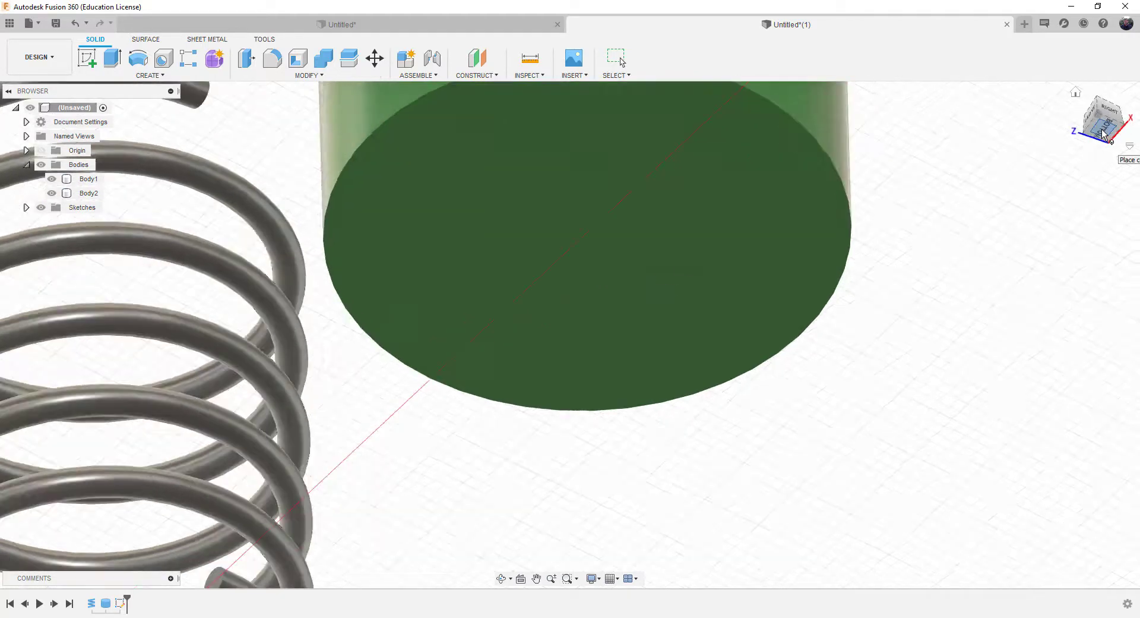
scroll(444, 148, "down", 5)
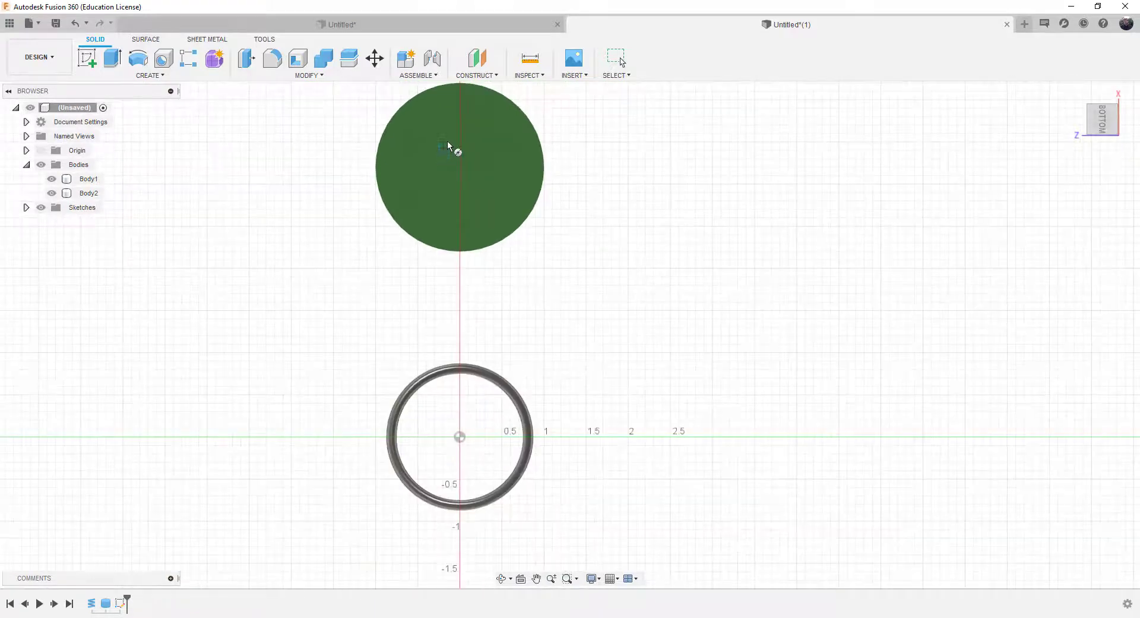
middle_click_drag(447, 140, 522, 304)
scroll(523, 302, "up", 3)
scroll(523, 302, "up", 2)
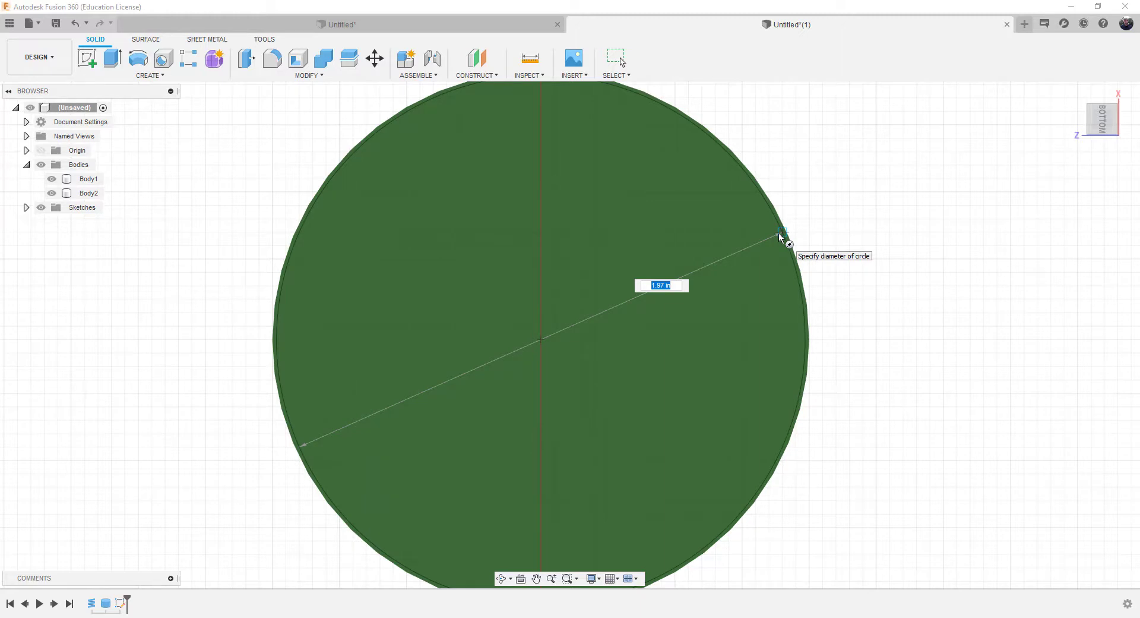
Try a 2.10 in diameter for the coil's base circle, and set it to 1.75 in
type("2.10")
key("Tab")
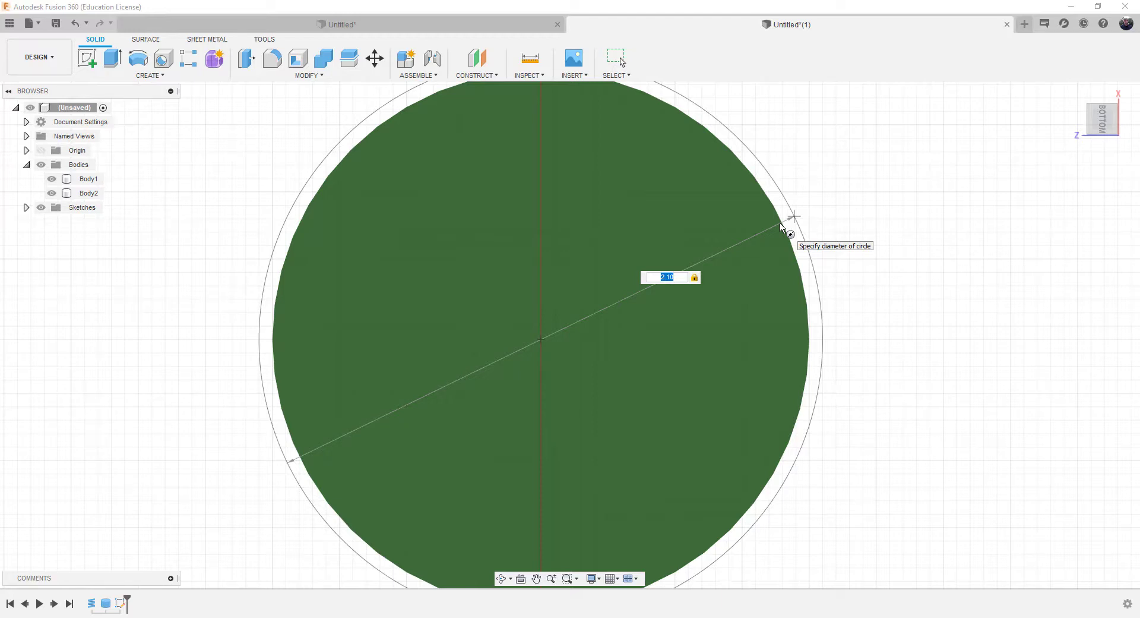
type("1.75")
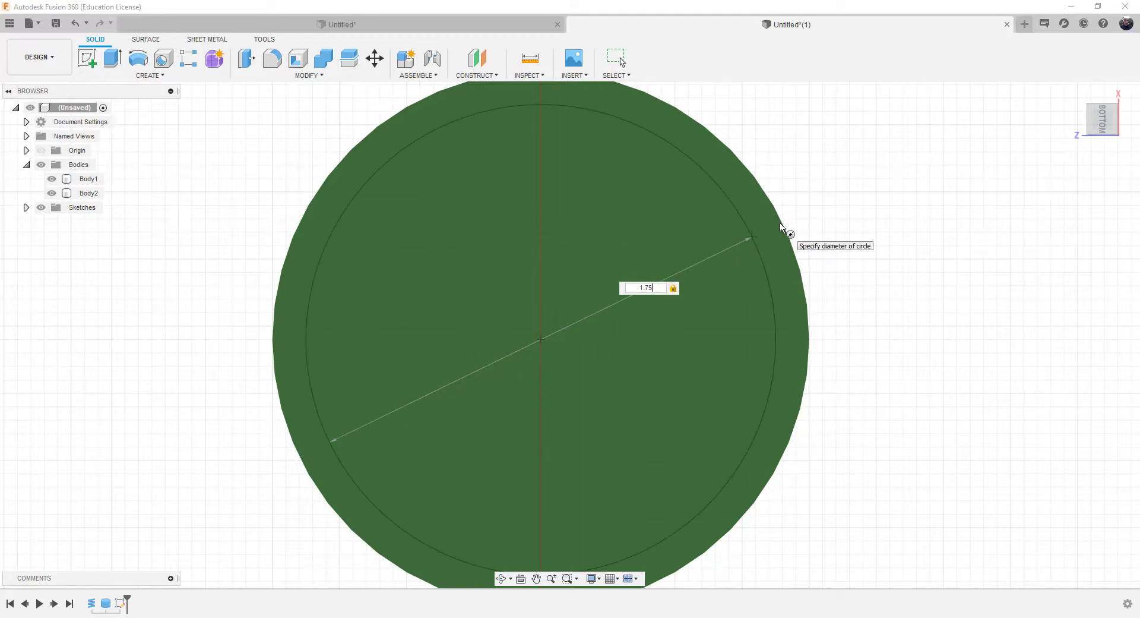
key("Tab")
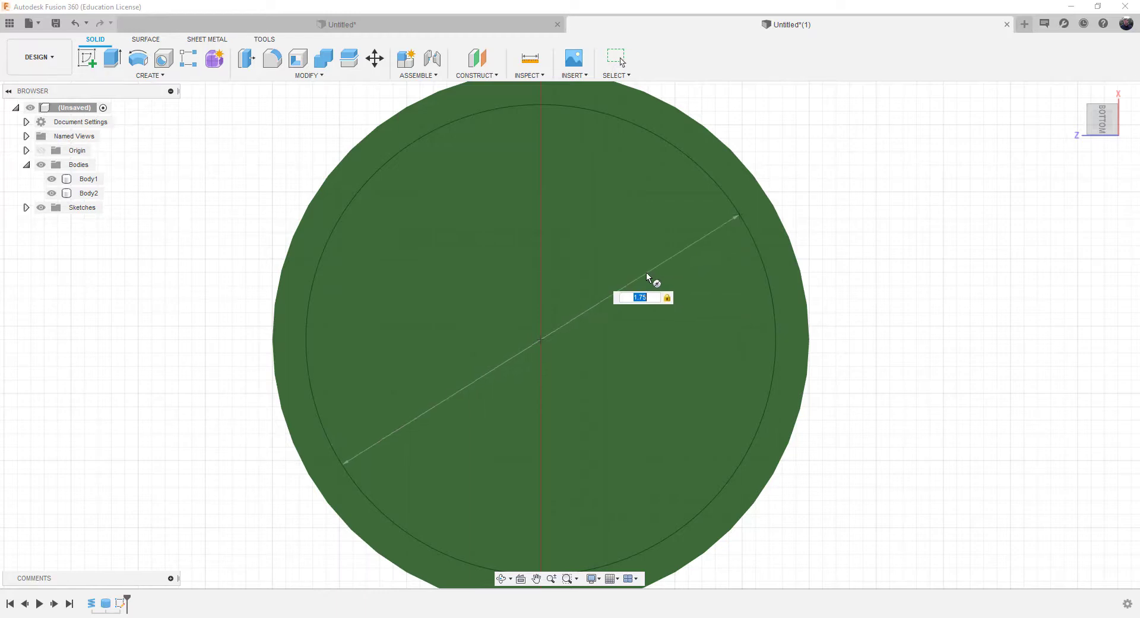
key("Return")
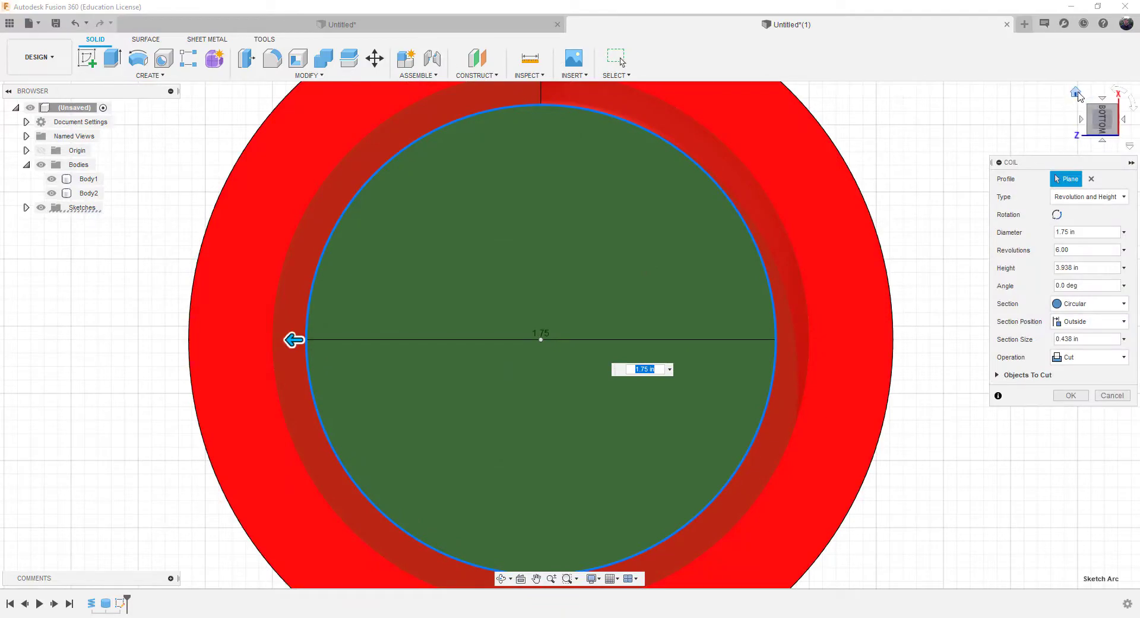
Examine the coil's cut preview around the green cylinder, from its base to its upper end
left_click(1076, 93)
scroll(711, 409, "up", 3)
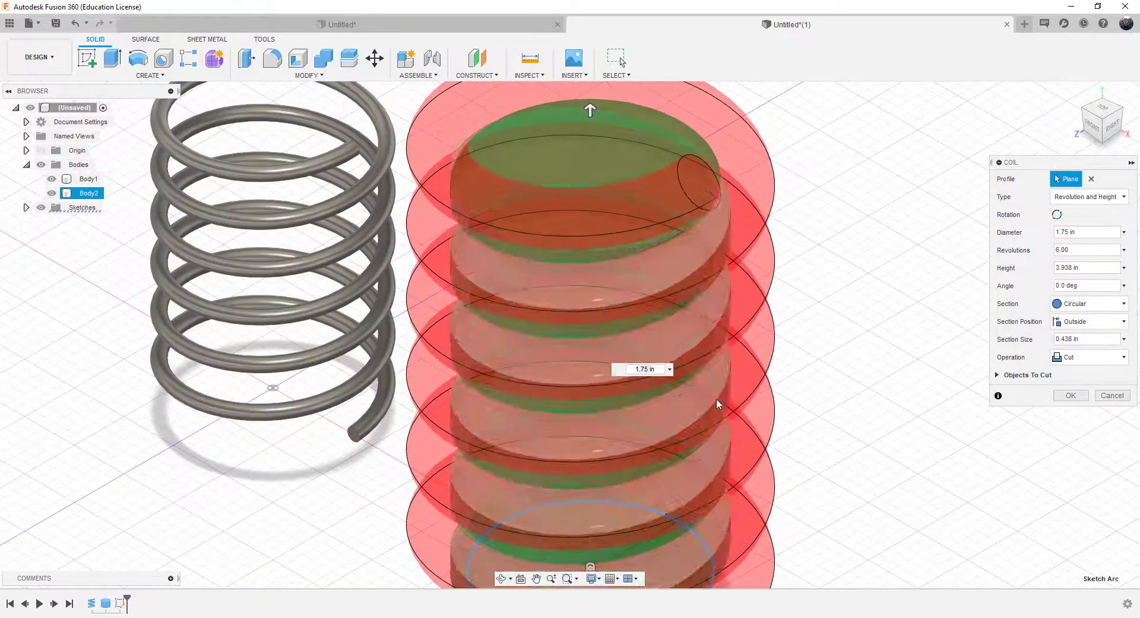
left_click_drag(1103, 120, 1066, 130)
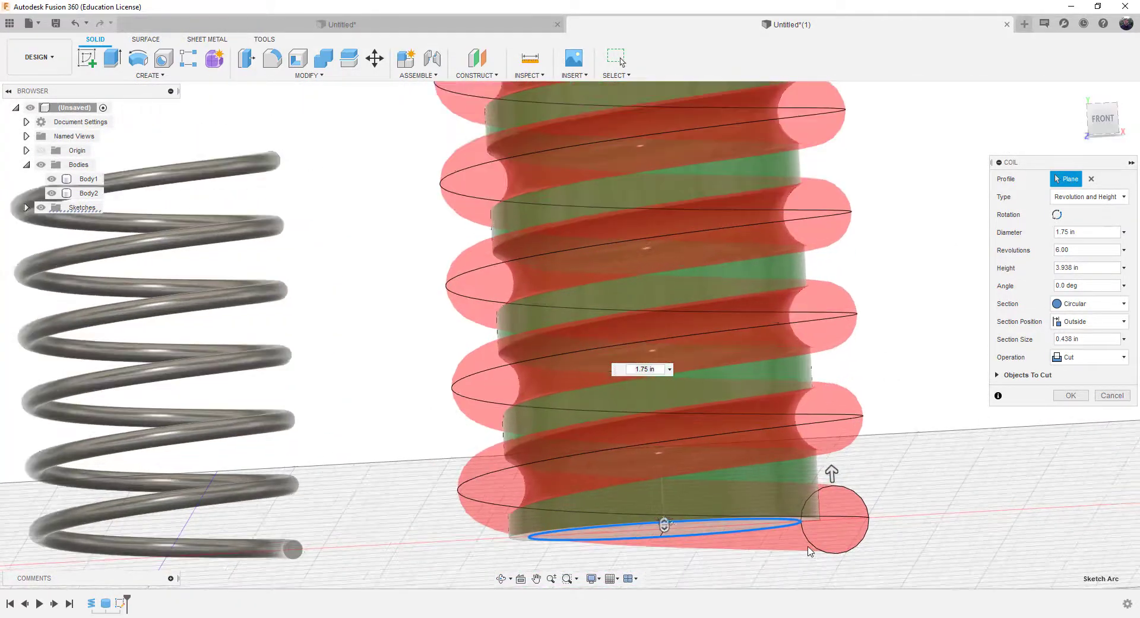
scroll(810, 508, "up", 4)
scroll(810, 508, "down", 5)
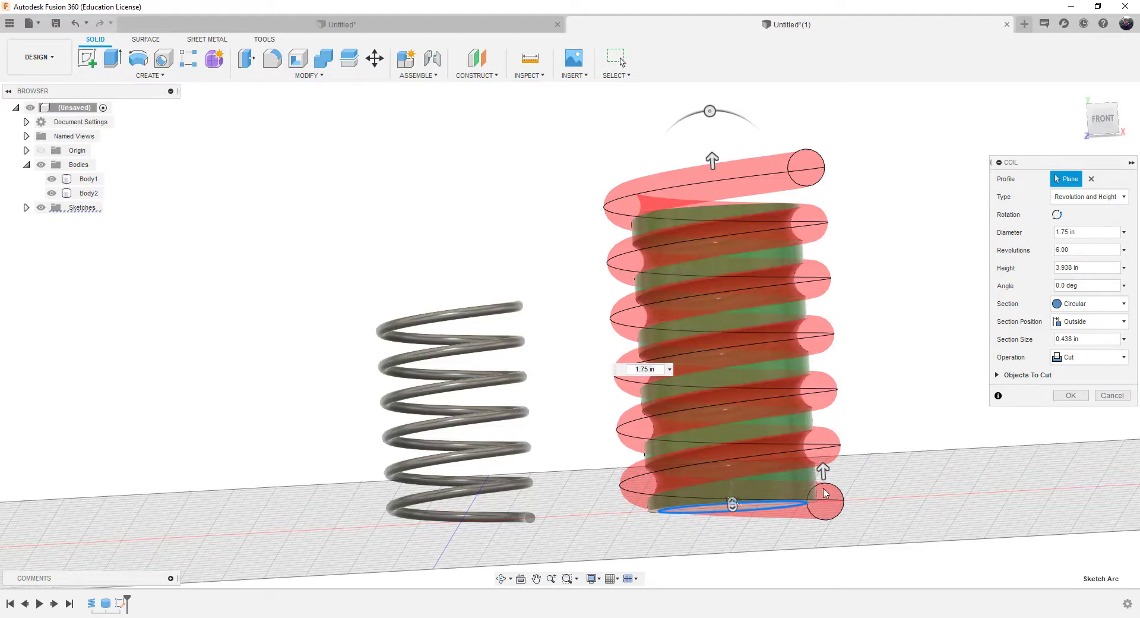
Set the coil's section size to 0.625 in and complete the cut into the green cylinder
left_click(1083, 341)
key("BackSpace")
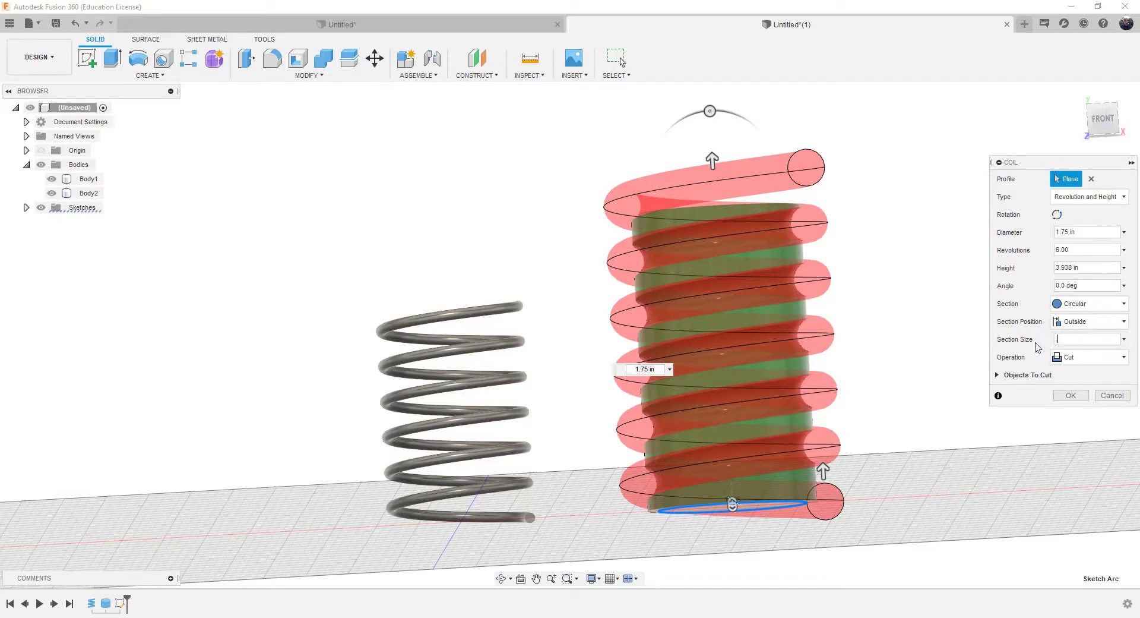
type(".625")
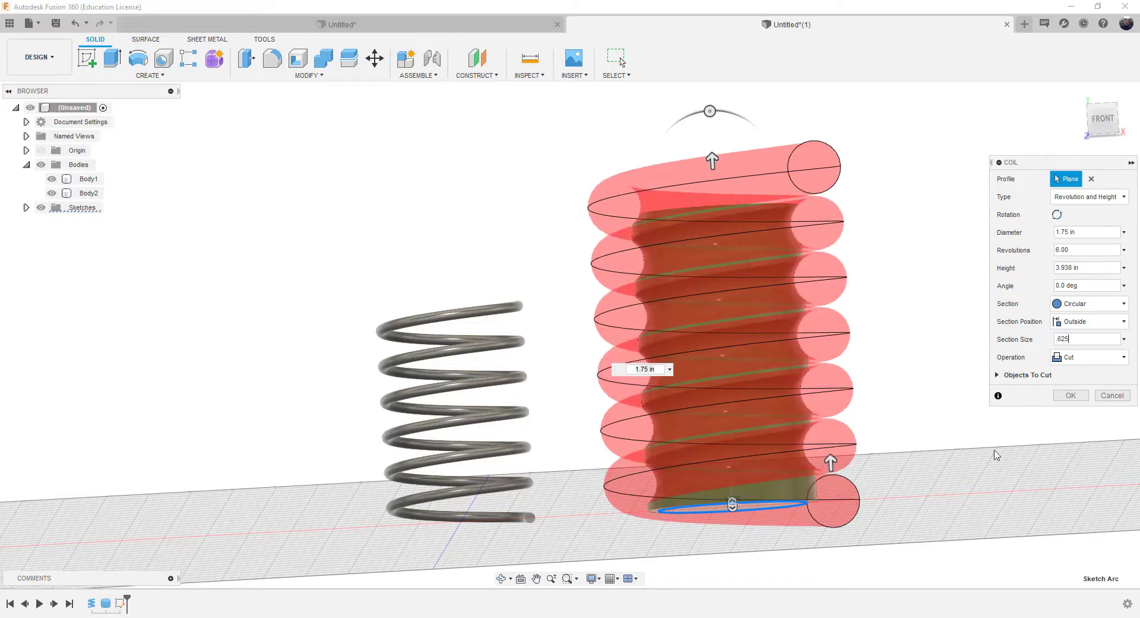
scroll(775, 464, "up", 5)
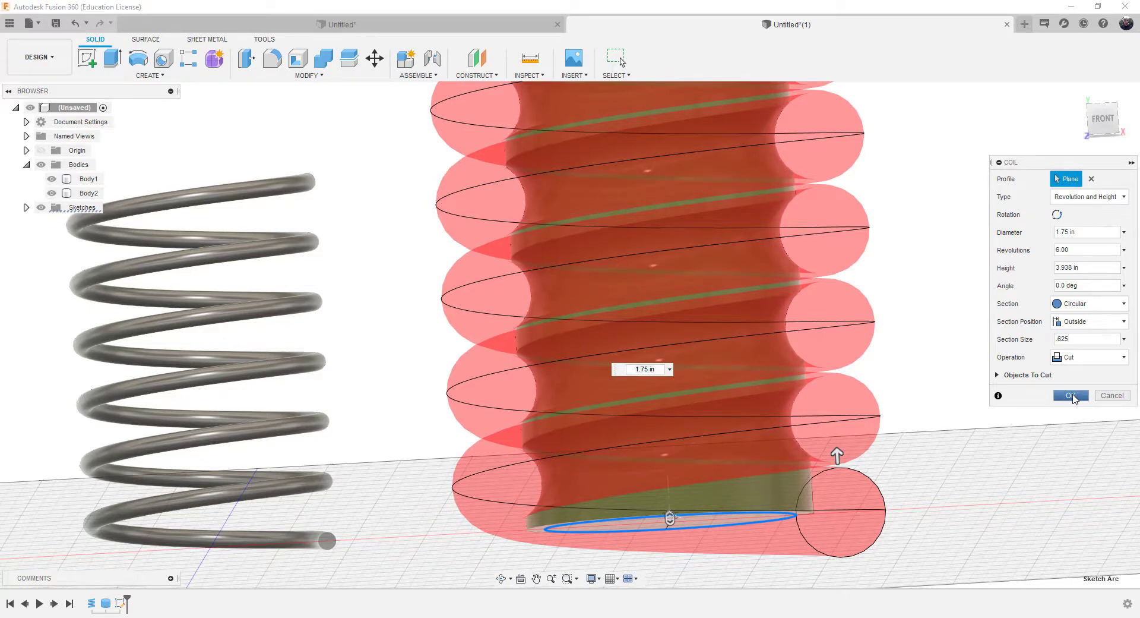
left_click(1072, 395)
left_click(765, 378)
Reopen the coil cut on the green cylinder for editing and set its revolutions to 5
scroll(784, 297, "down", 5)
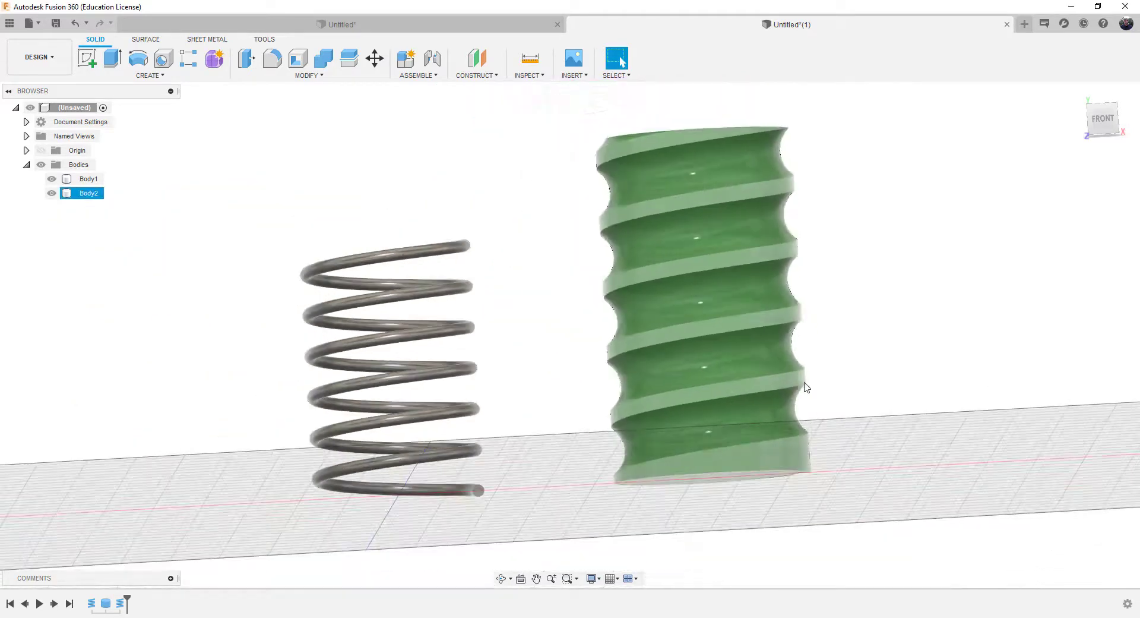
scroll(783, 226, "up", 5)
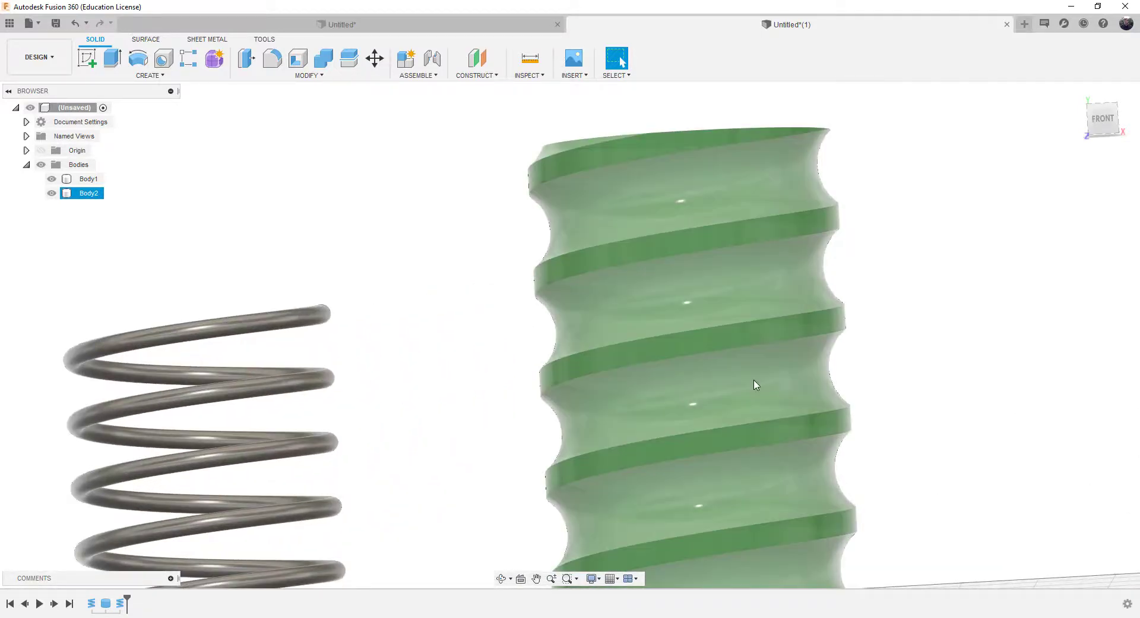
scroll(765, 493, "down", 3)
scroll(765, 493, "down", 5)
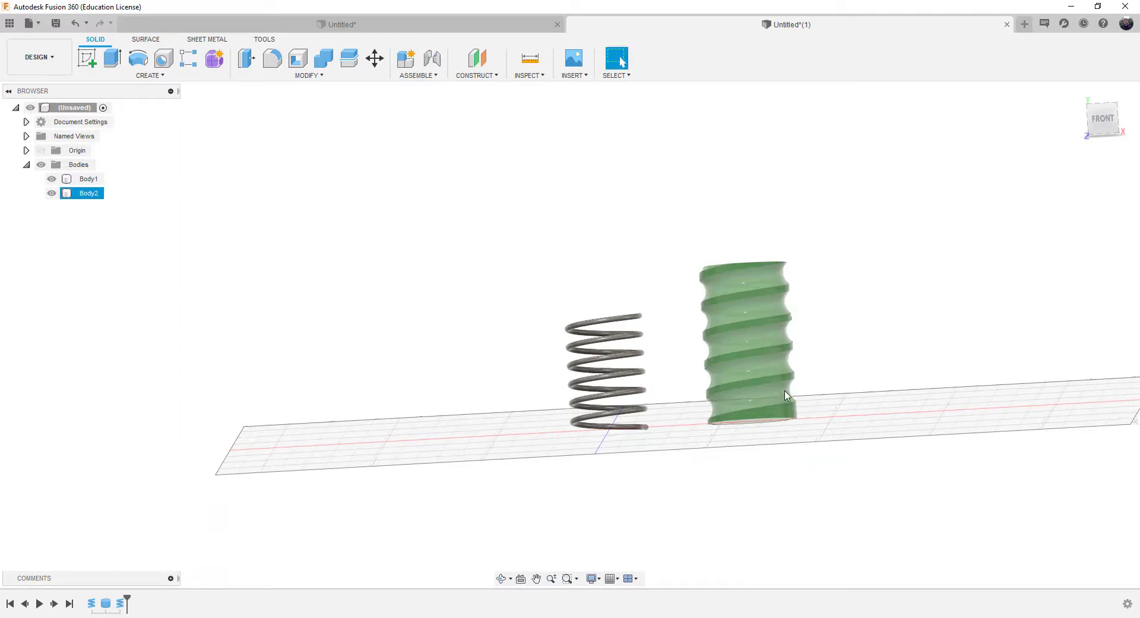
scroll(786, 393, "up", 4)
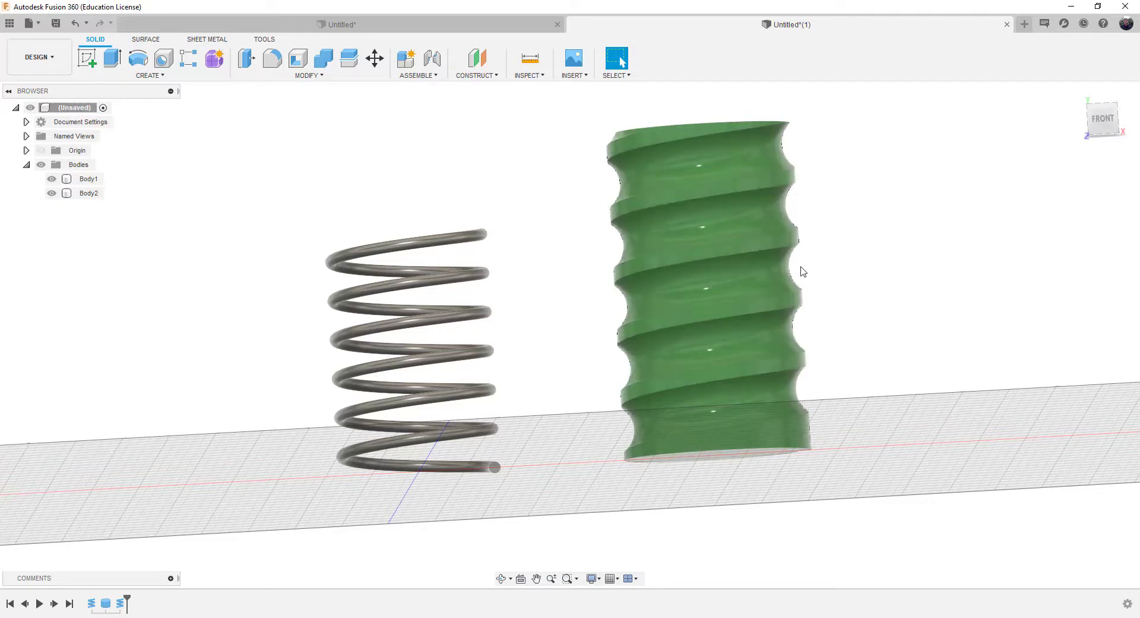
left_click(120, 604)
right_click(121, 605)
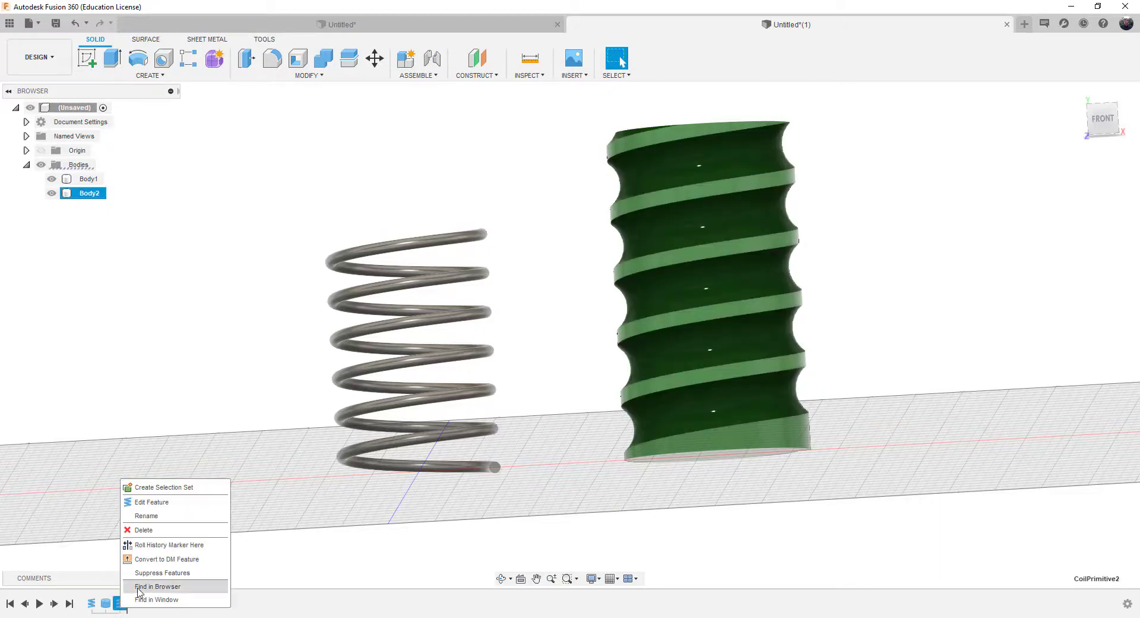
left_click(197, 503)
left_click(1057, 250)
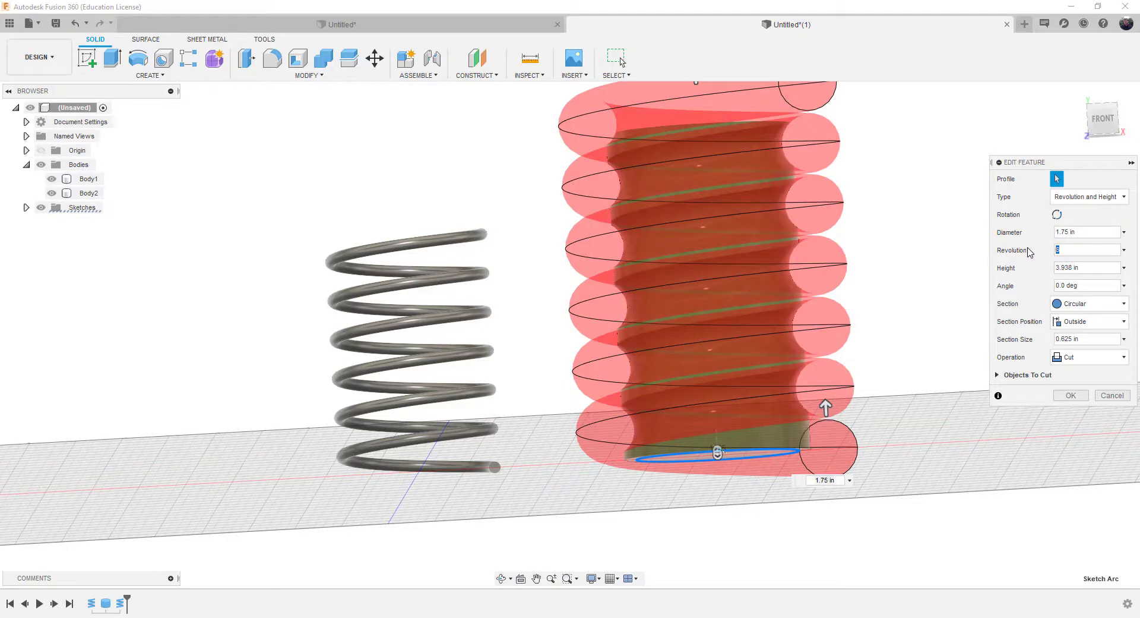
type("5")
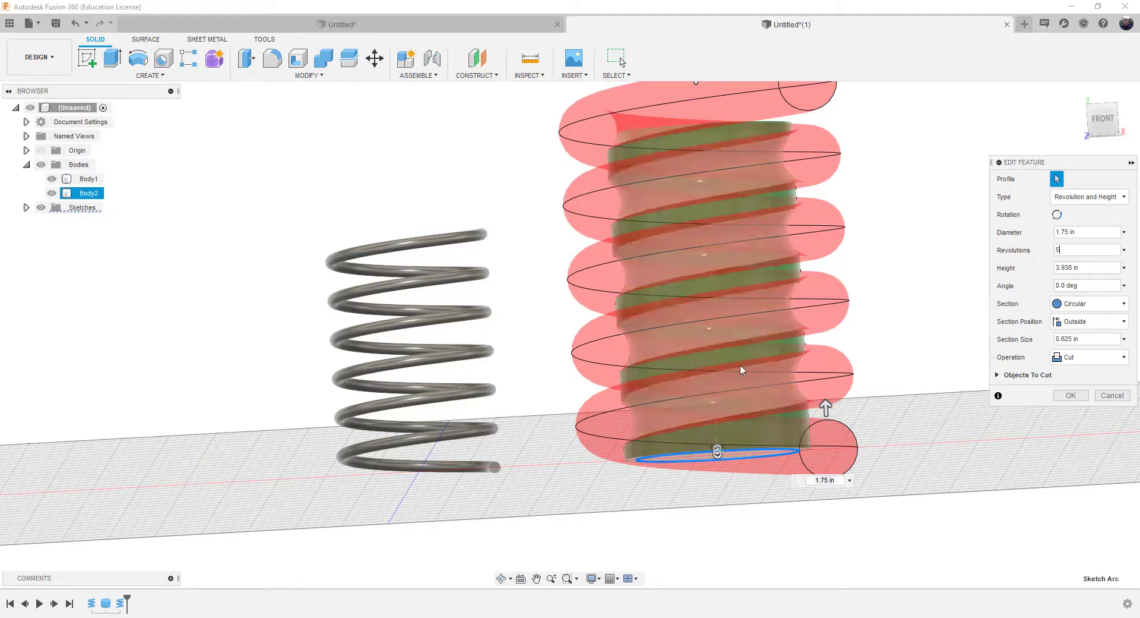
Set the coil cut's section size to 0.75 in and check the spacing between its turns
left_click_drag(1080, 339, 1014, 342)
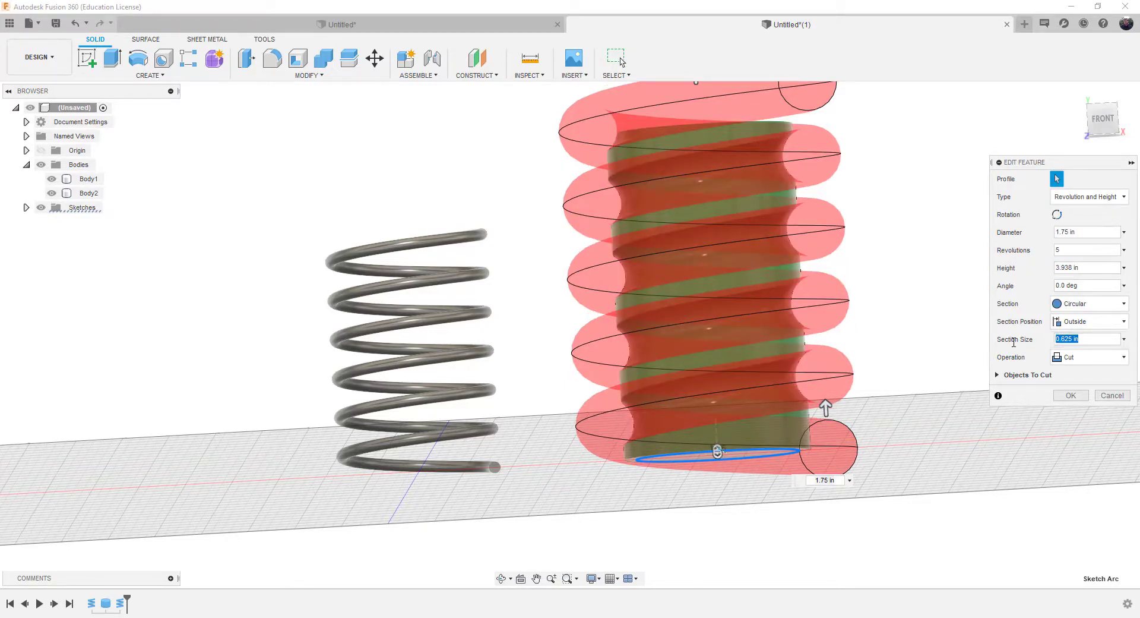
key("BackSpace")
type(".75")
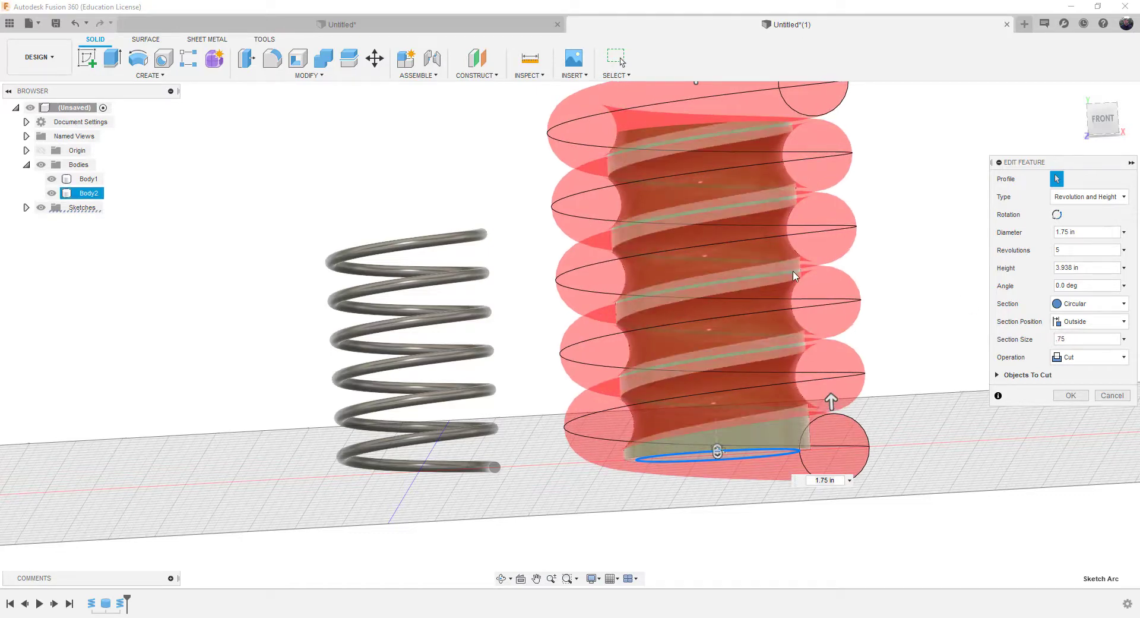
scroll(796, 273, "up", 5)
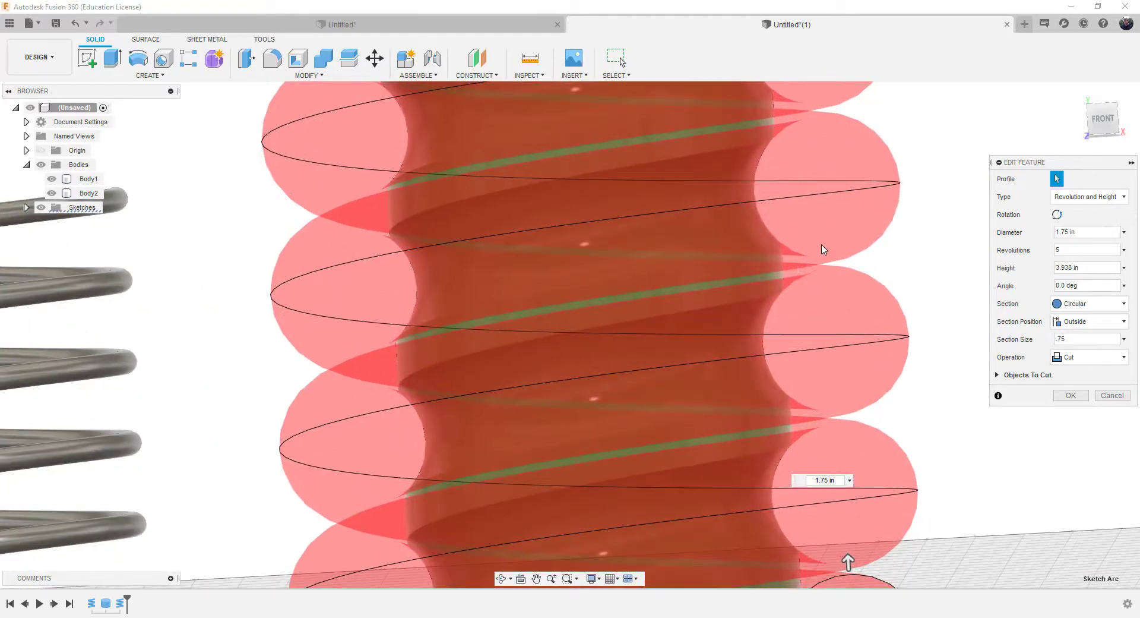
scroll(834, 330, "down", 5)
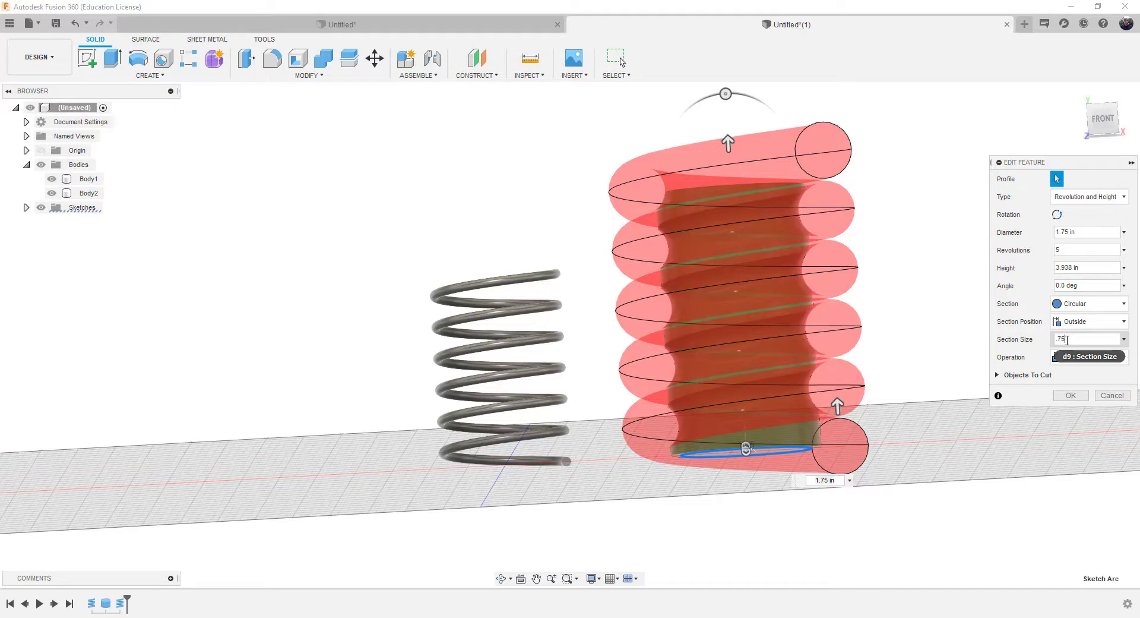
Set the coil cut to 4 revolutions and try a section size of 1 in
left_click(1054, 252)
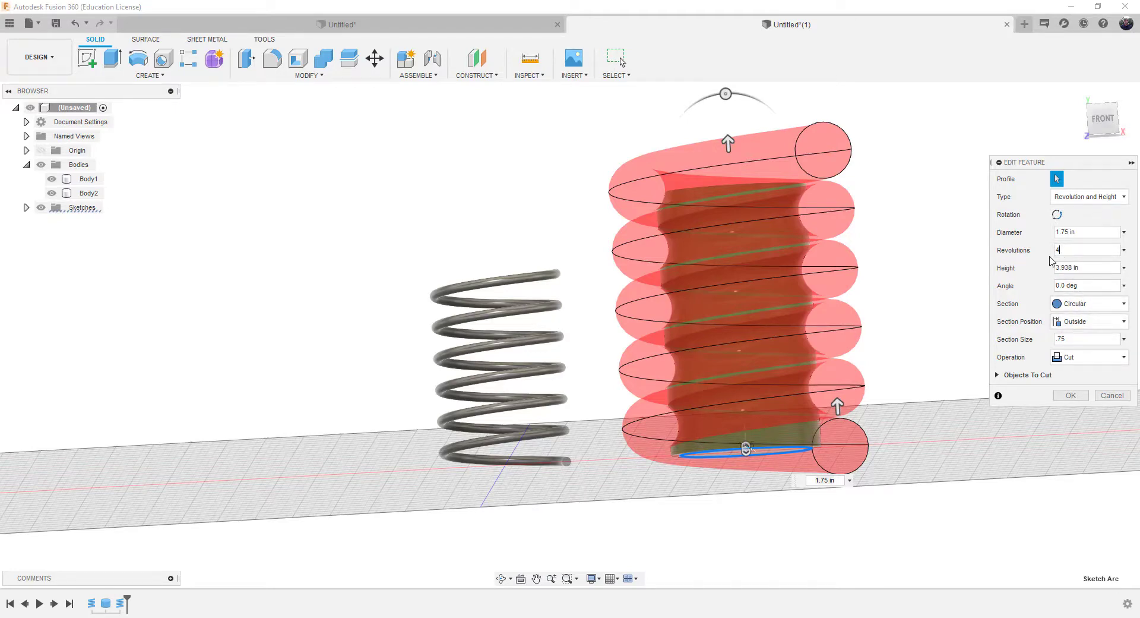
type("4")
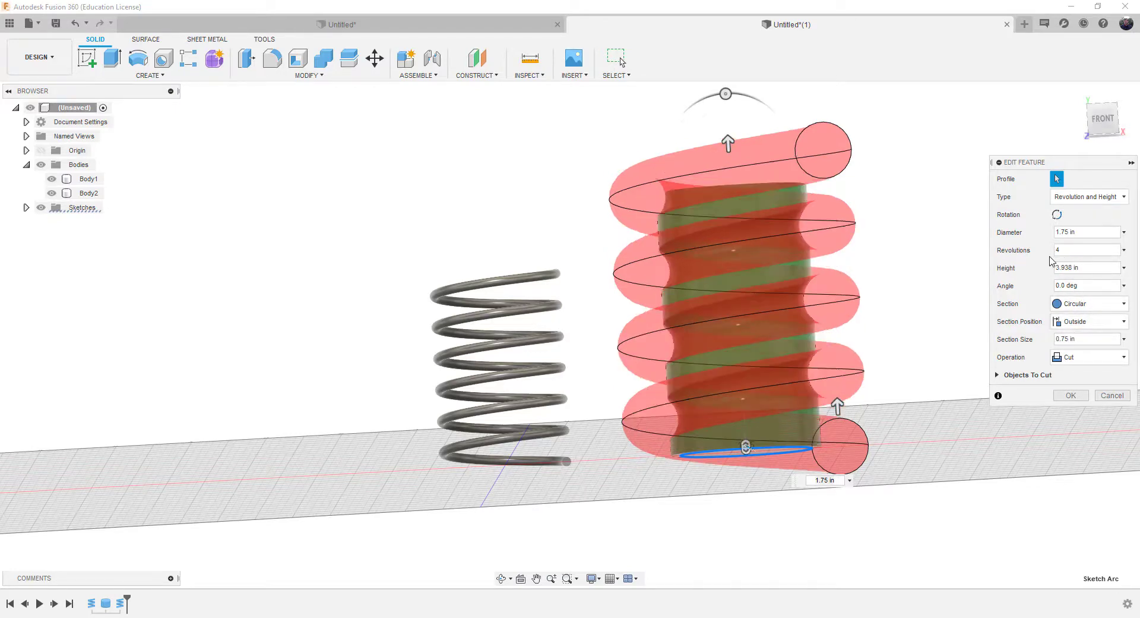
left_click(1069, 339)
type("1")
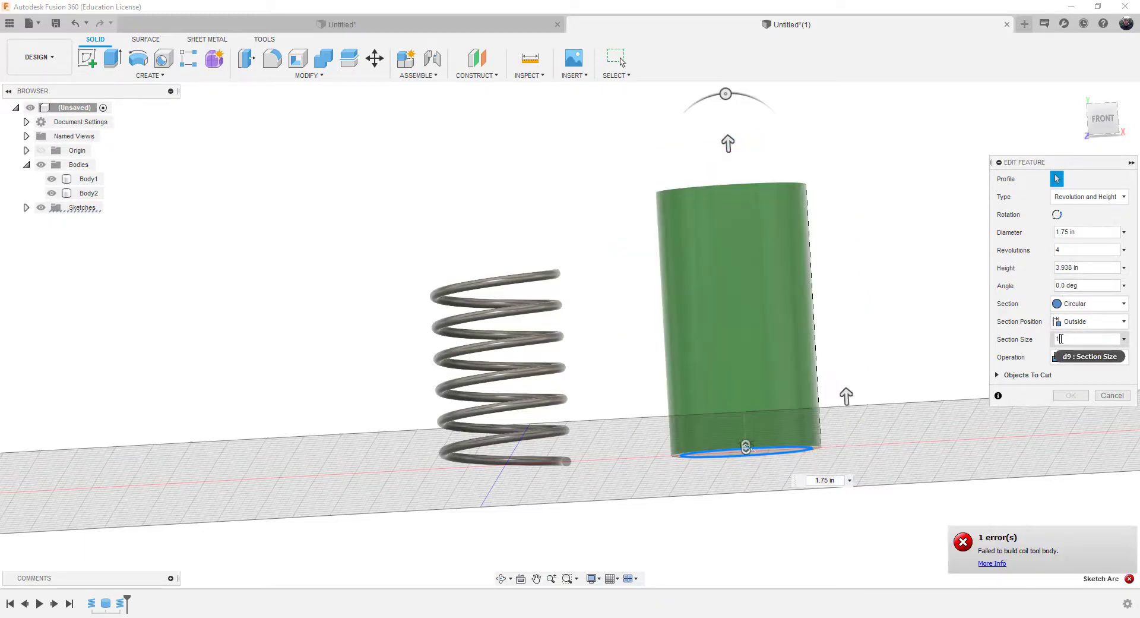
Set the coil cut's section size to 0.9 in and apply the edit to the cylinder
left_click_drag(1061, 339, 1049, 339)
type(".")
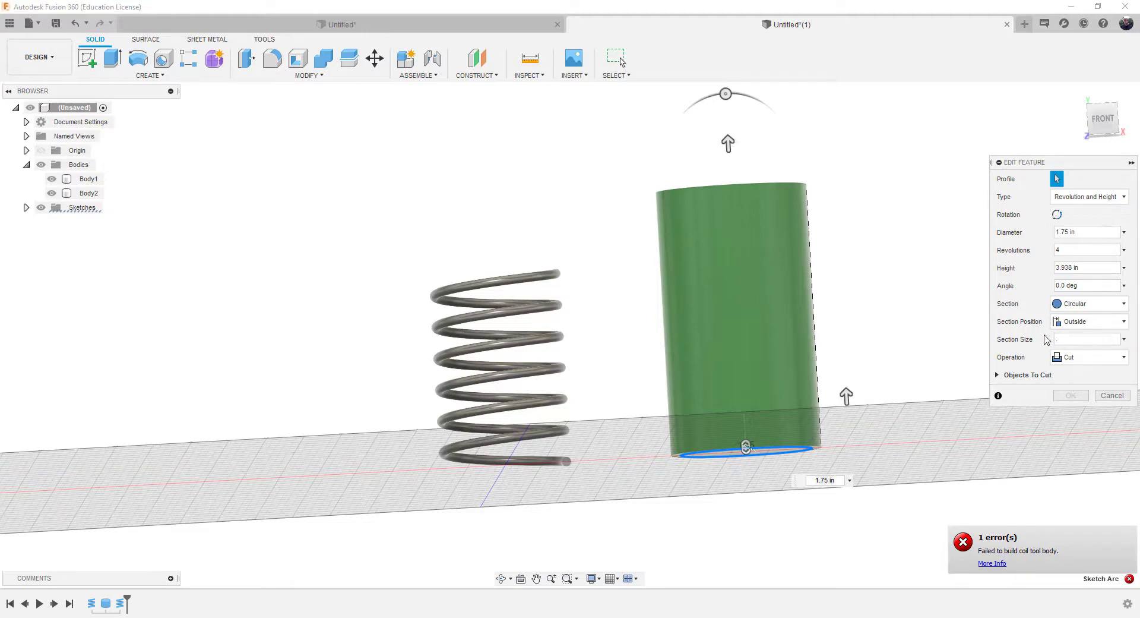
type("9")
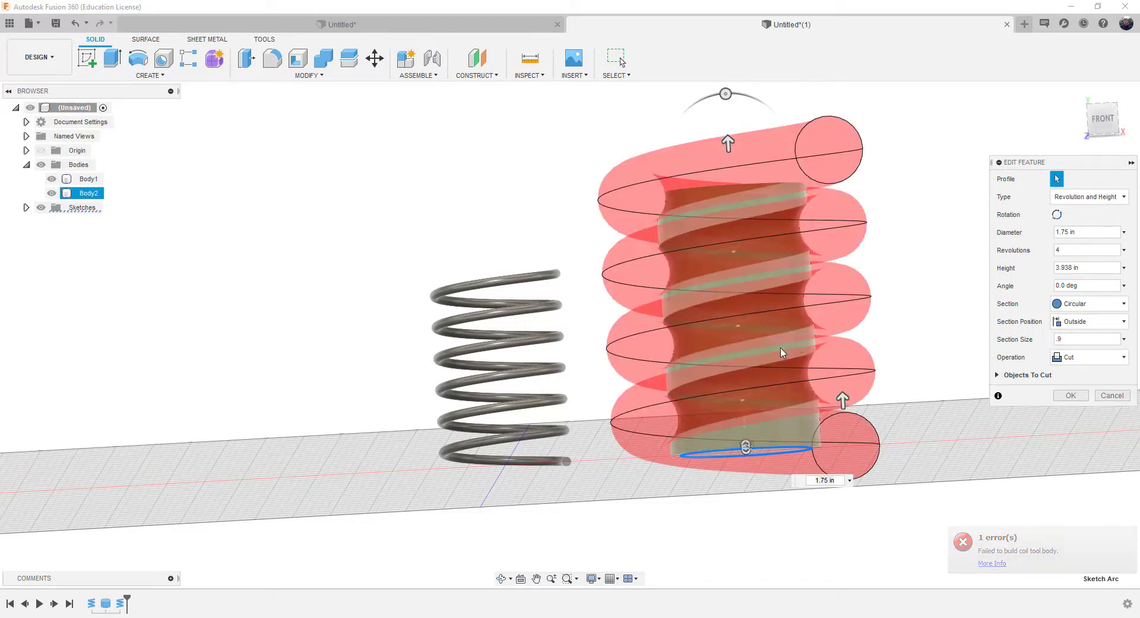
scroll(781, 352, "up", 4)
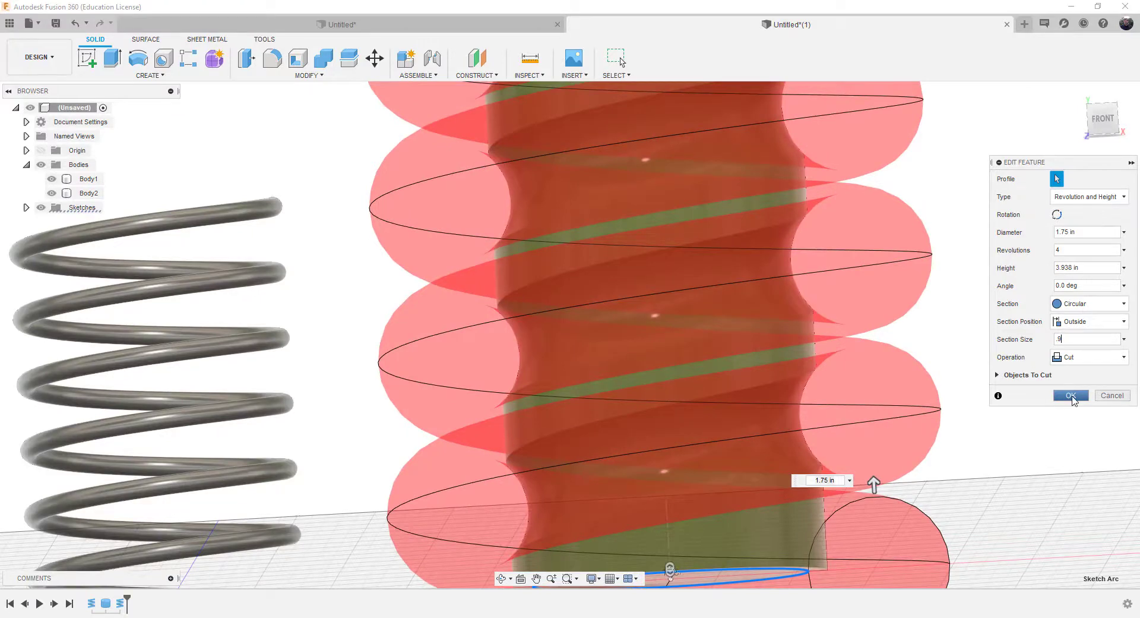
left_click(1073, 396)
scroll(850, 412, "down", 5)
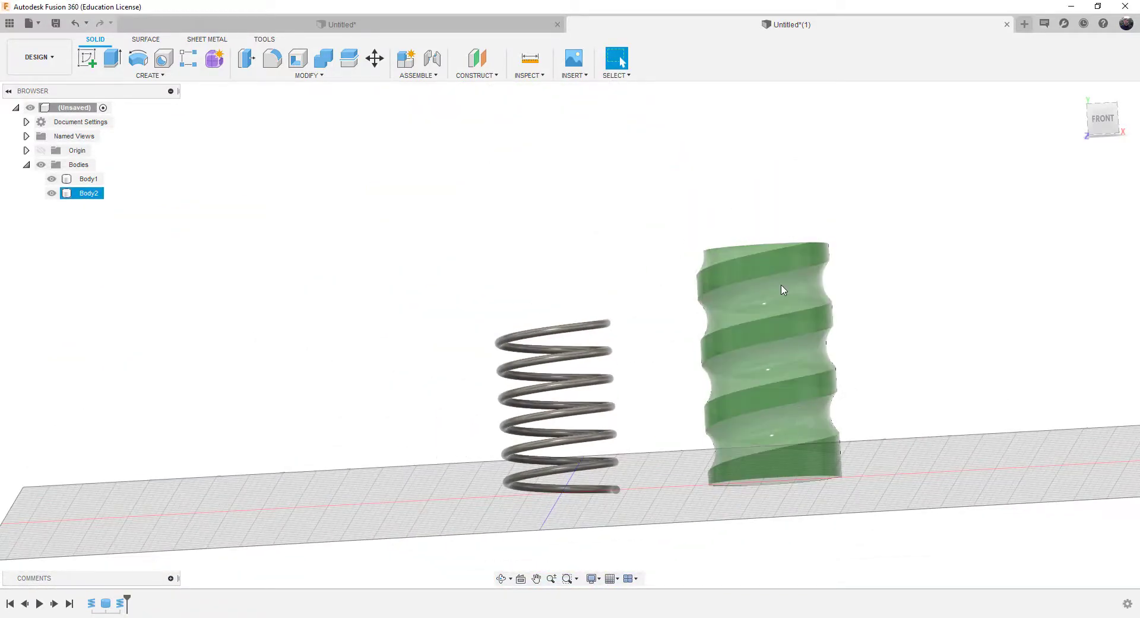
left_click(545, 498)
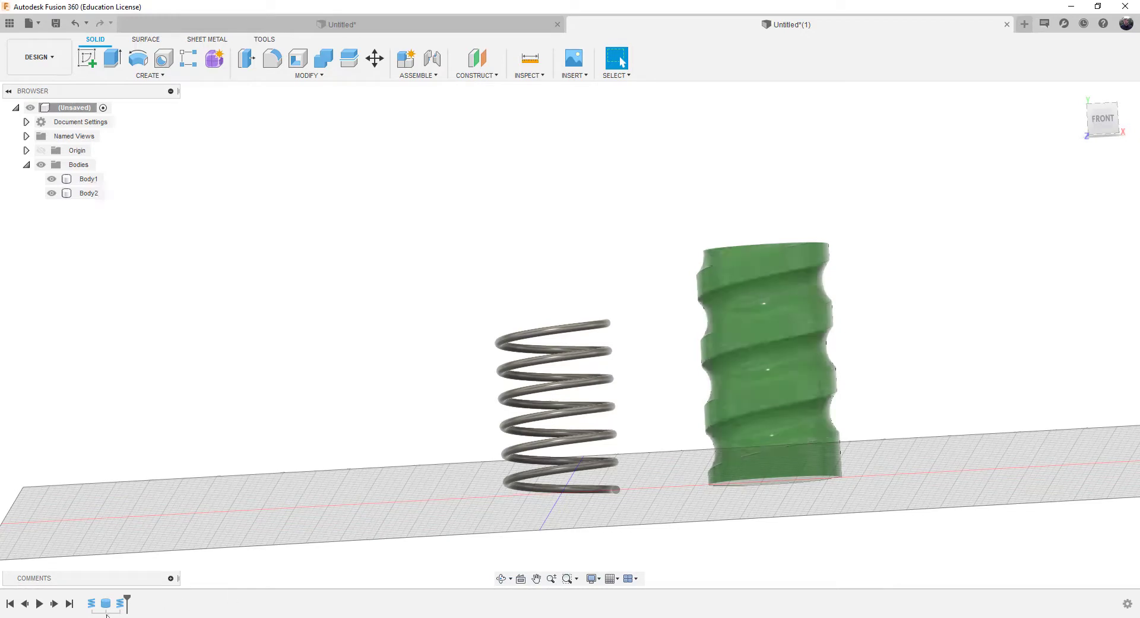
Reopen the coil cut for editing and change its section to Triangular (External)
right_click(120, 603)
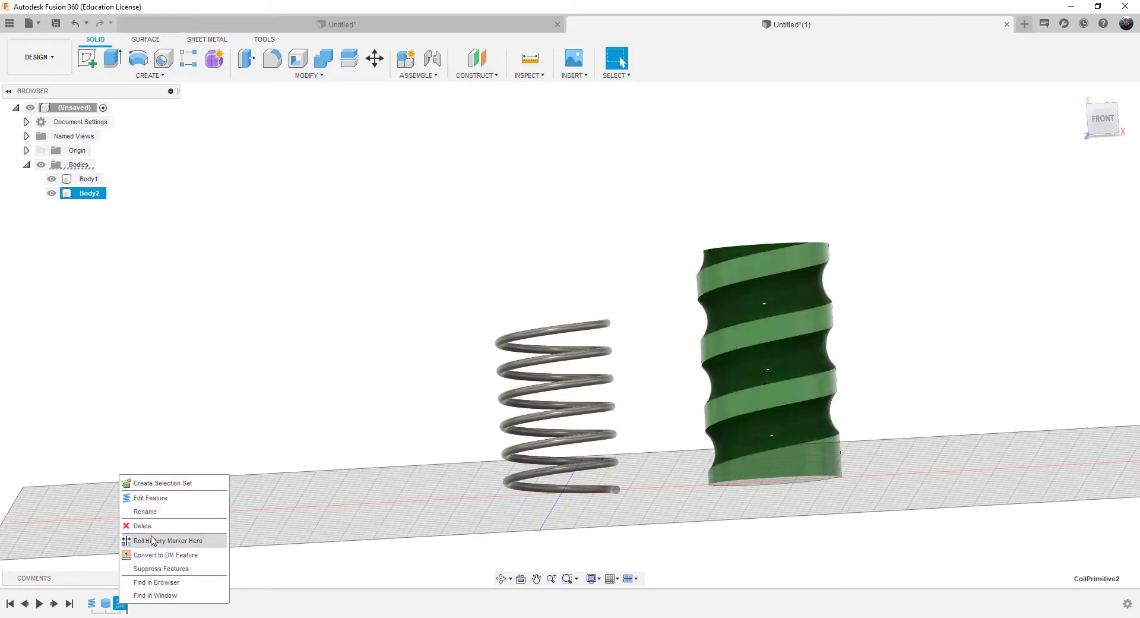
left_click(150, 497)
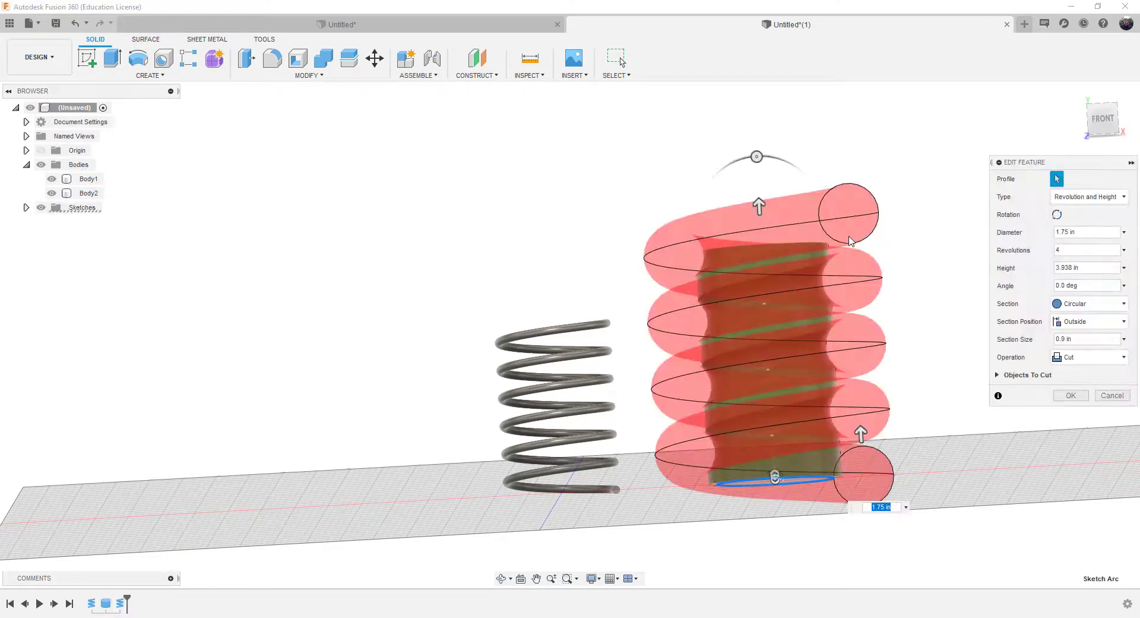
left_click(1117, 304)
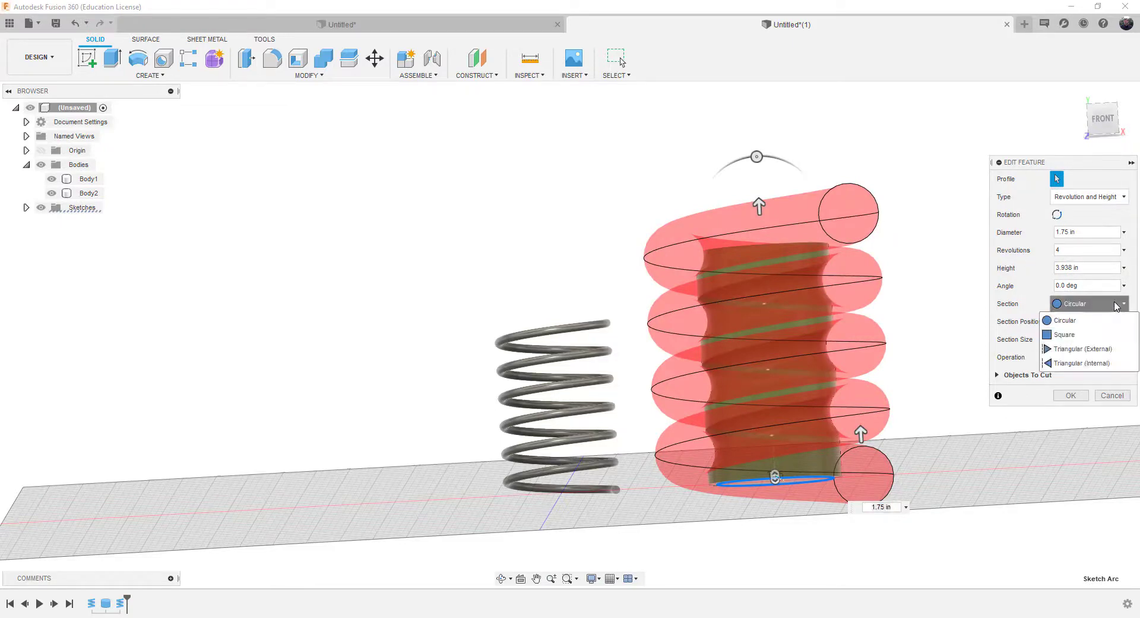
left_click(1076, 349)
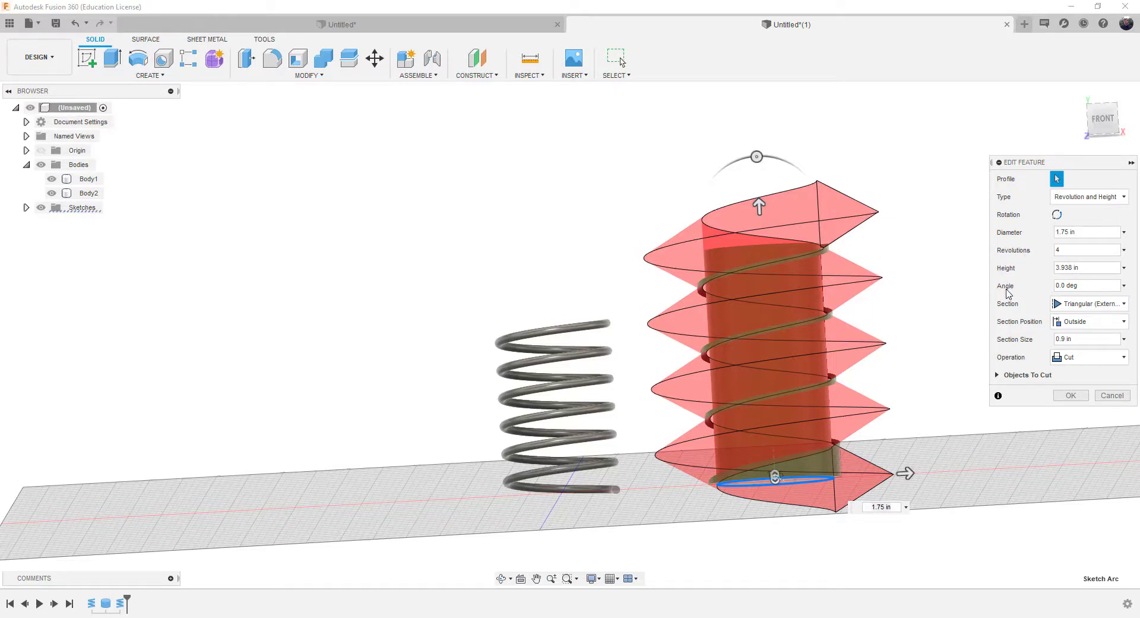
Try a coil diameter of 0.375 in with a section size of 0.125 in inside the cylinder
left_click(1080, 234)
left_click_drag(1080, 234, 1054, 234)
key("BackSpace")
type(".375")
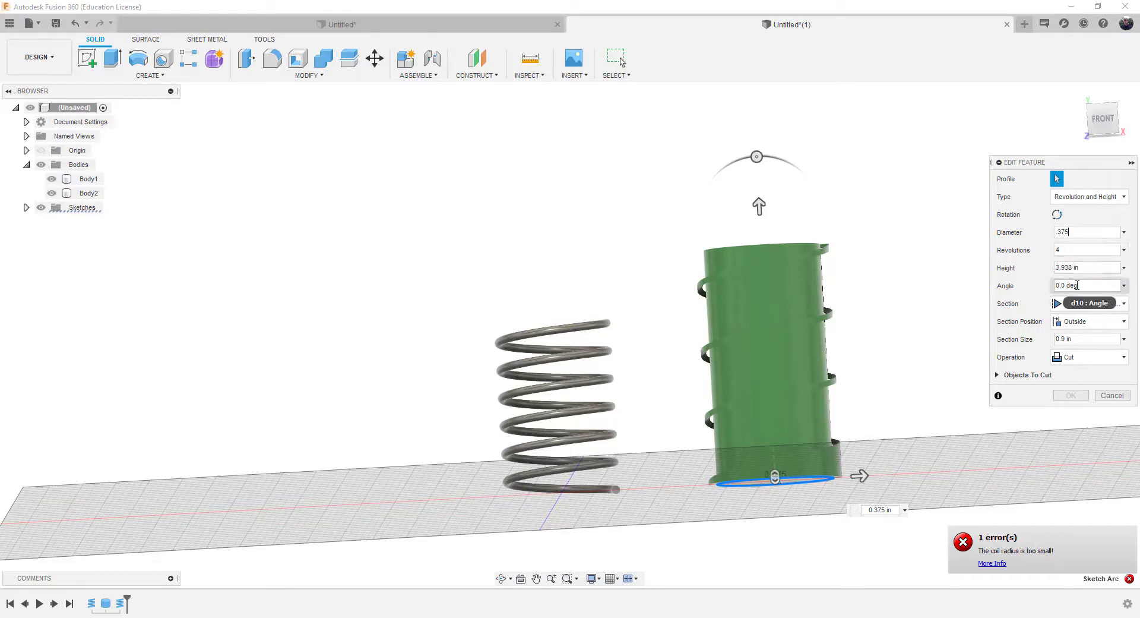
double_click(1081, 338)
key("BackSpace")
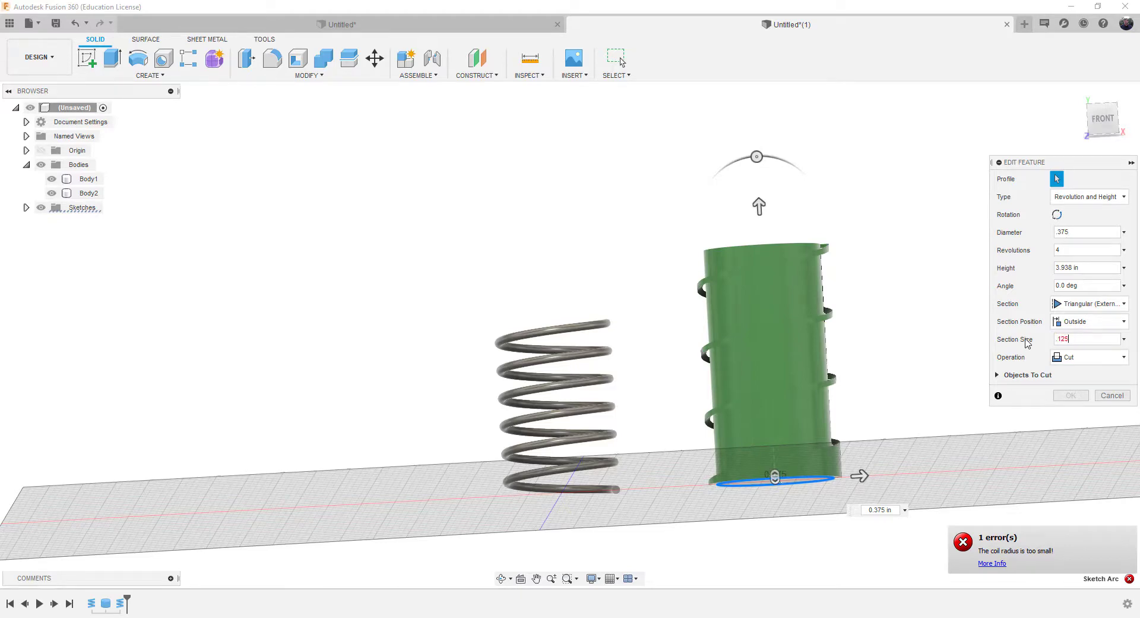
key("Return")
left_click(766, 311)
scroll(772, 306, "up", 5)
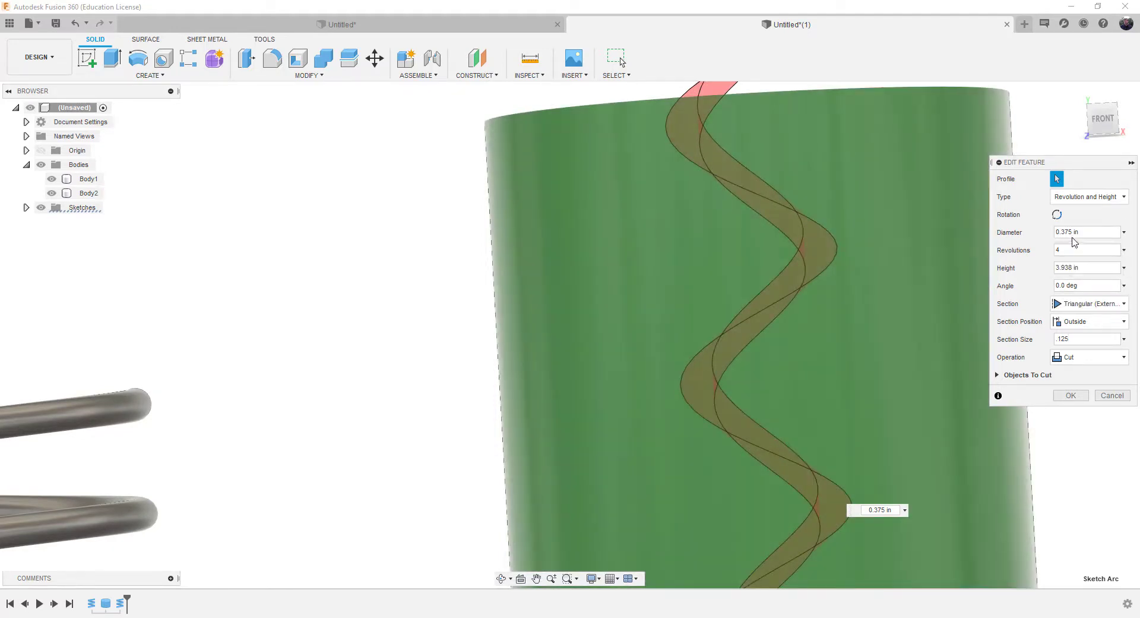
Set the triangular coil's diameter to 1.75 in
left_click(1072, 233)
type("1.75")
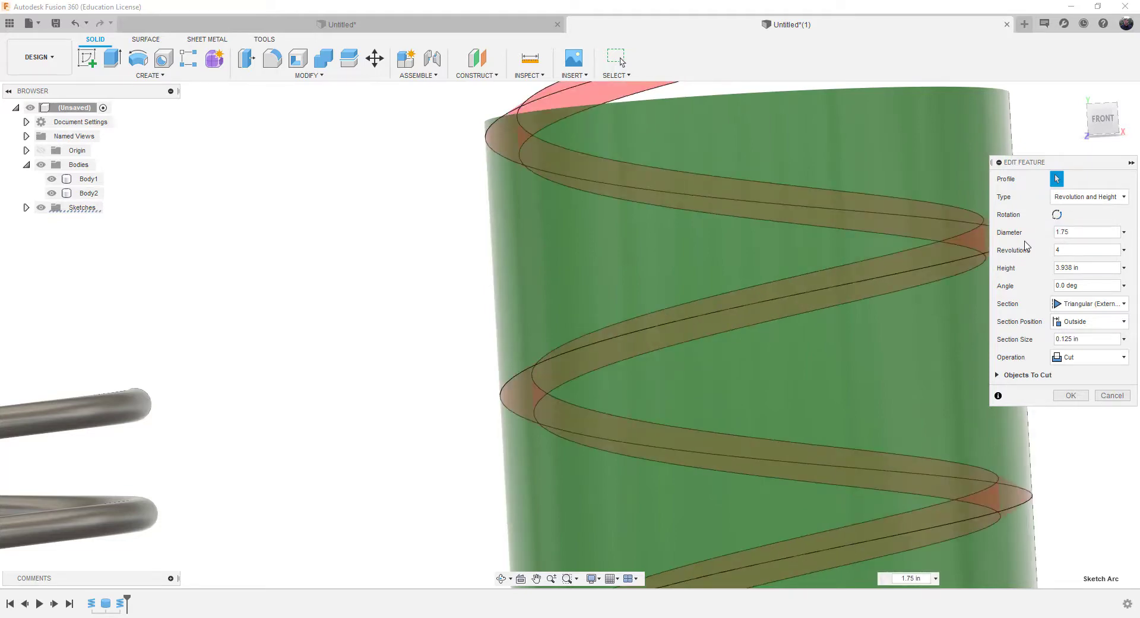
scroll(964, 298, "down", 5)
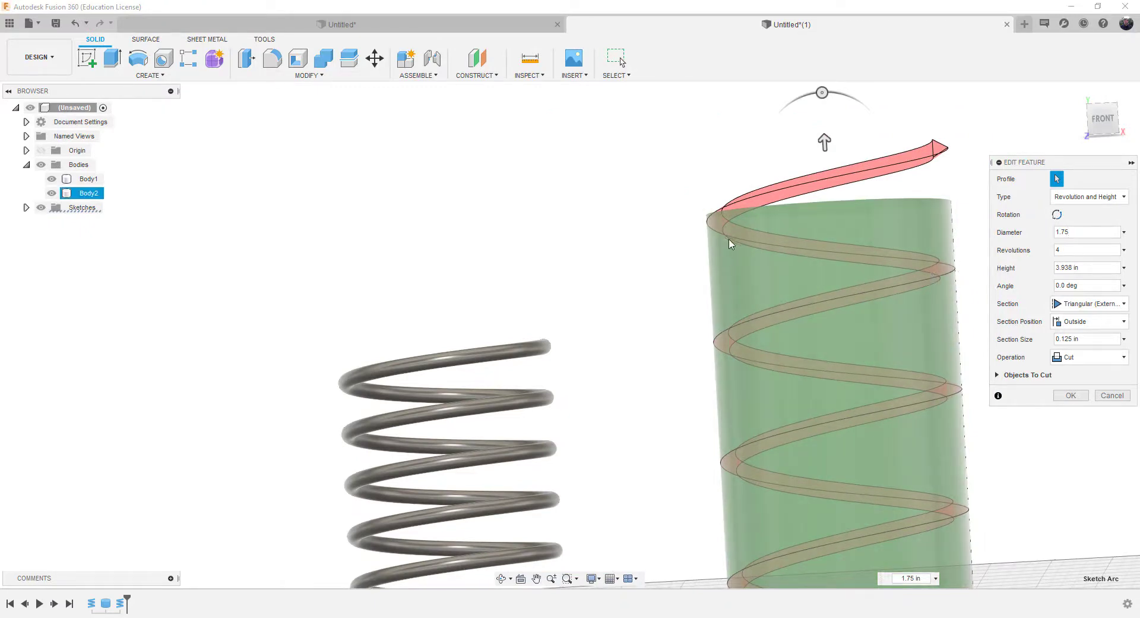
Set the triangular coil's section size to 0.50 in
left_click(1089, 337)
left_click_drag(1088, 337, 1053, 339)
key("BackSpace")
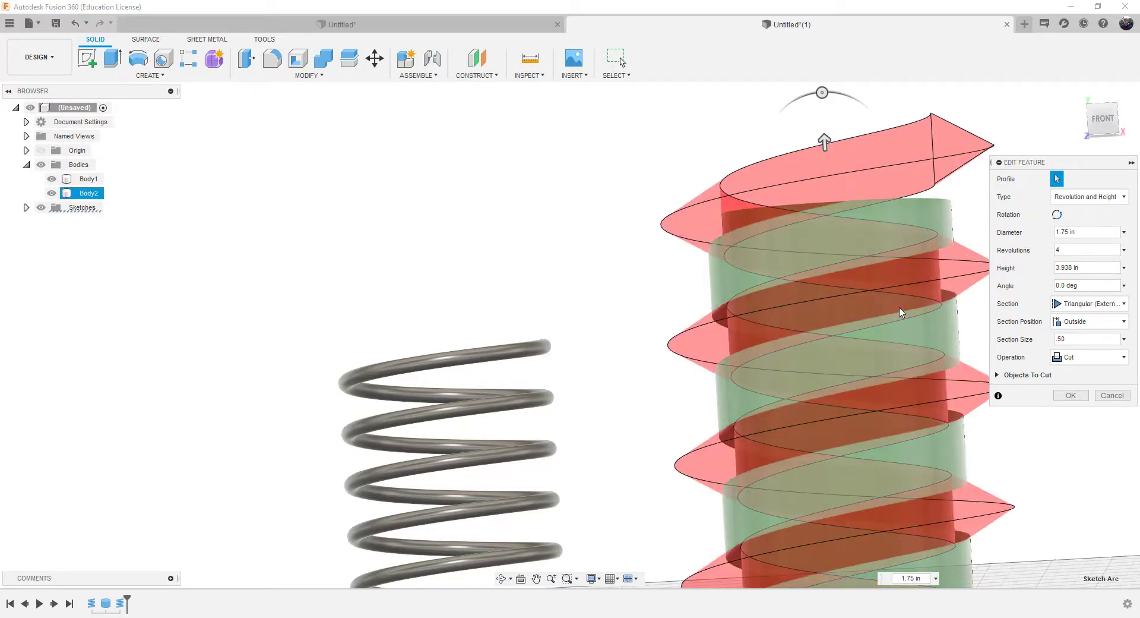
Switch the coil's operation to Join so the triangular profile is added to the cylinder as an external thread
scroll(903, 324, "down", 1)
scroll(902, 328, "down", 2)
left_click(1091, 357)
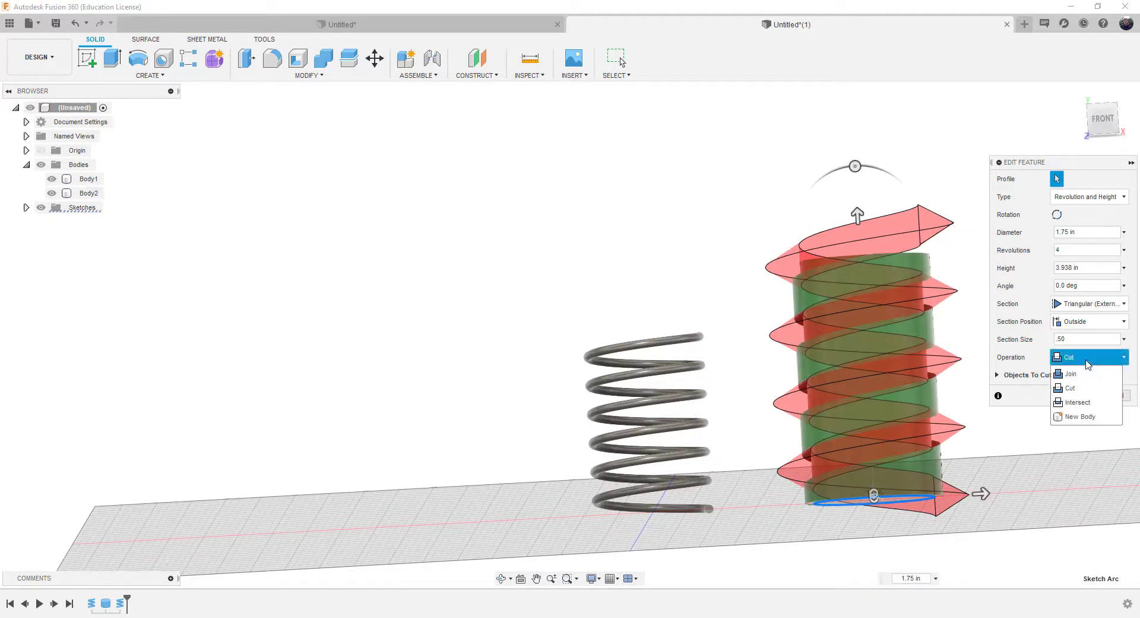
left_click(1075, 374)
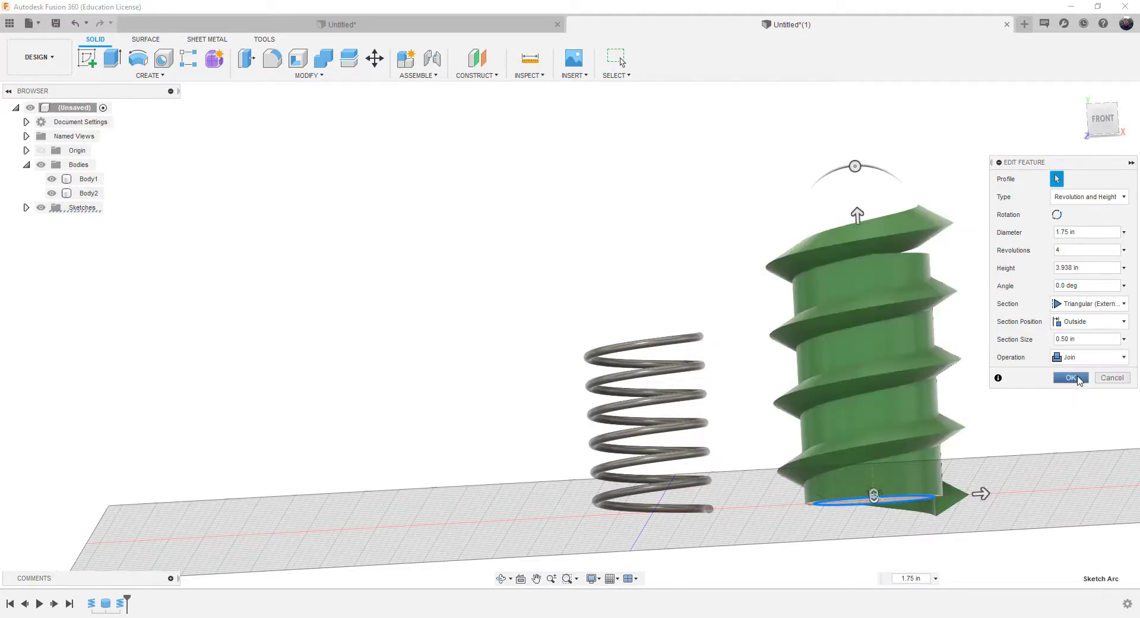
scroll(867, 336, "up", 3)
scroll(900, 353, "down", 5)
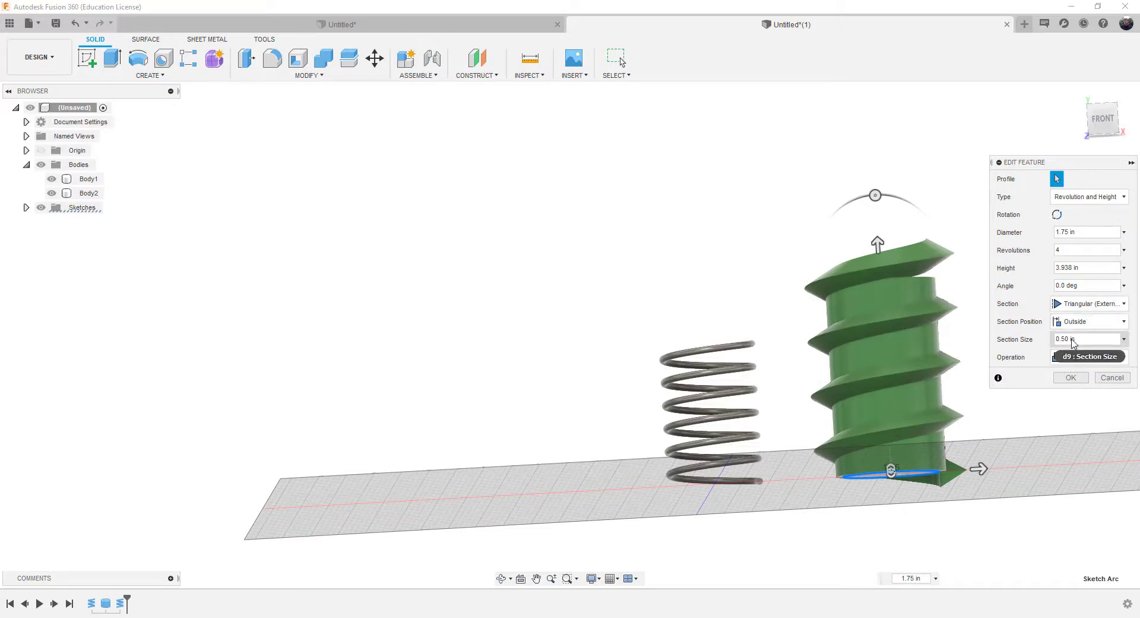
Set the triangular coil's section position to Inside and its operation to Cut so it is removed from the green cylinder
left_click(1079, 327)
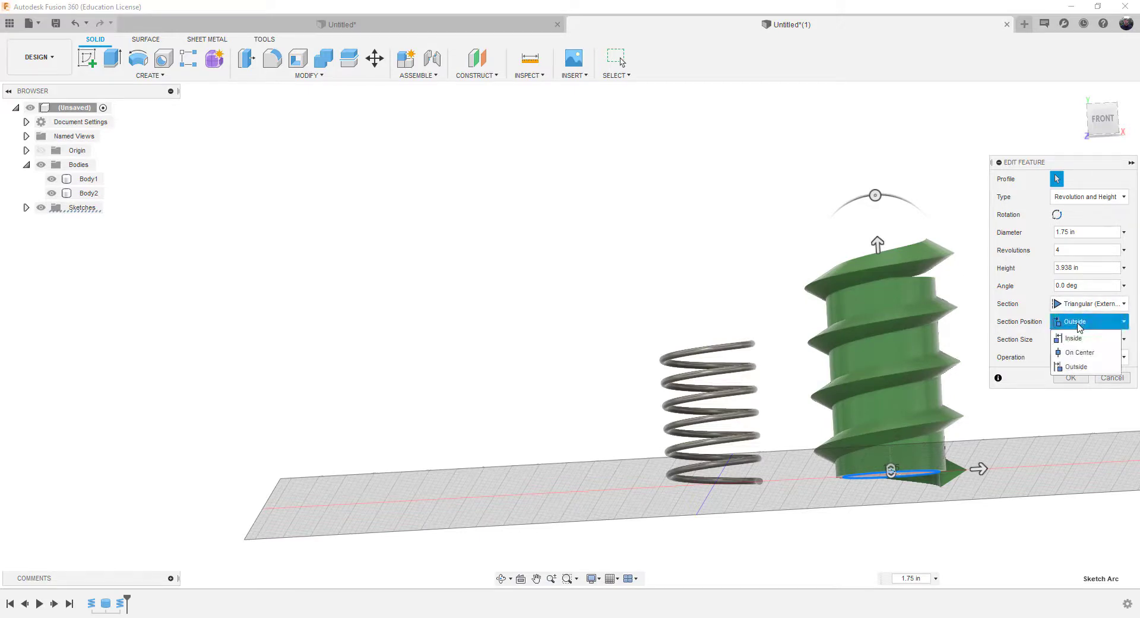
left_click(1083, 337)
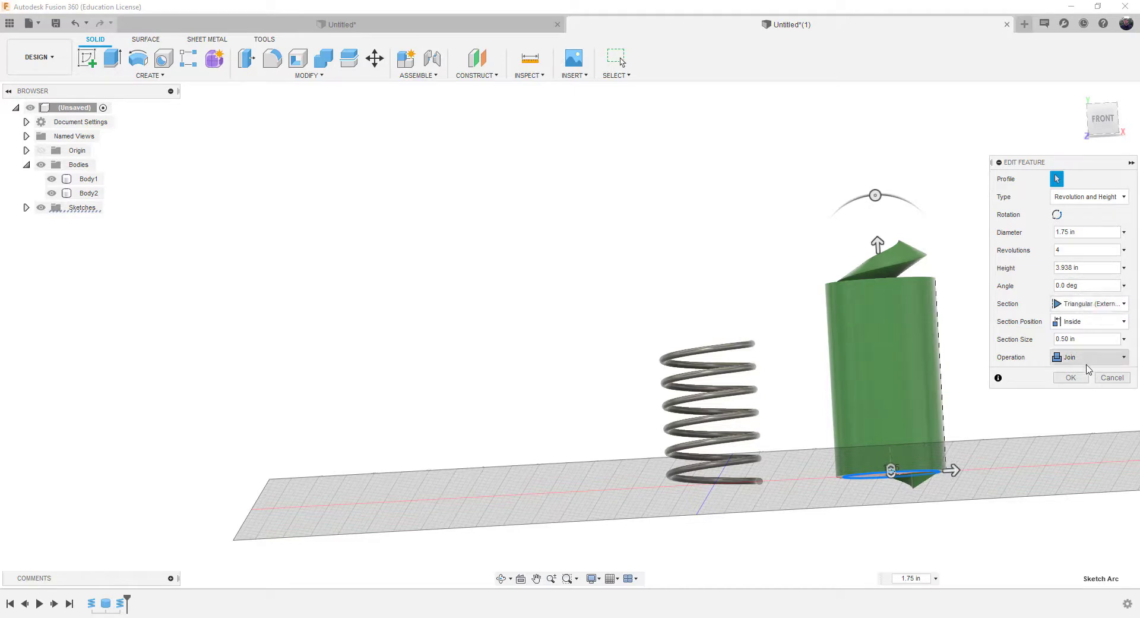
left_click(1081, 339)
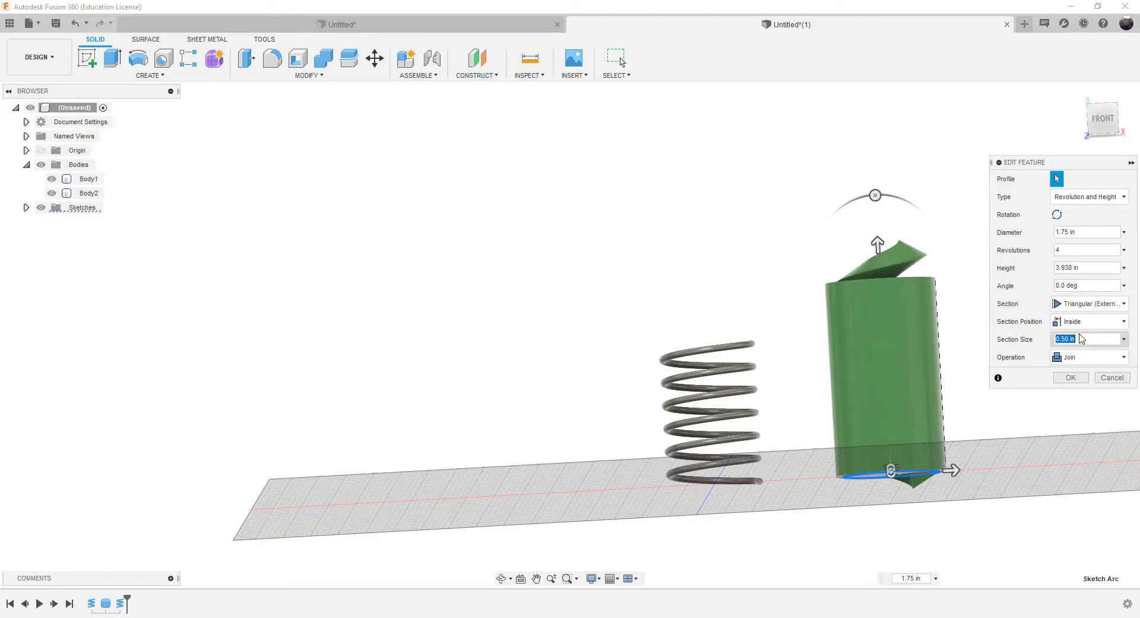
left_click(1076, 357)
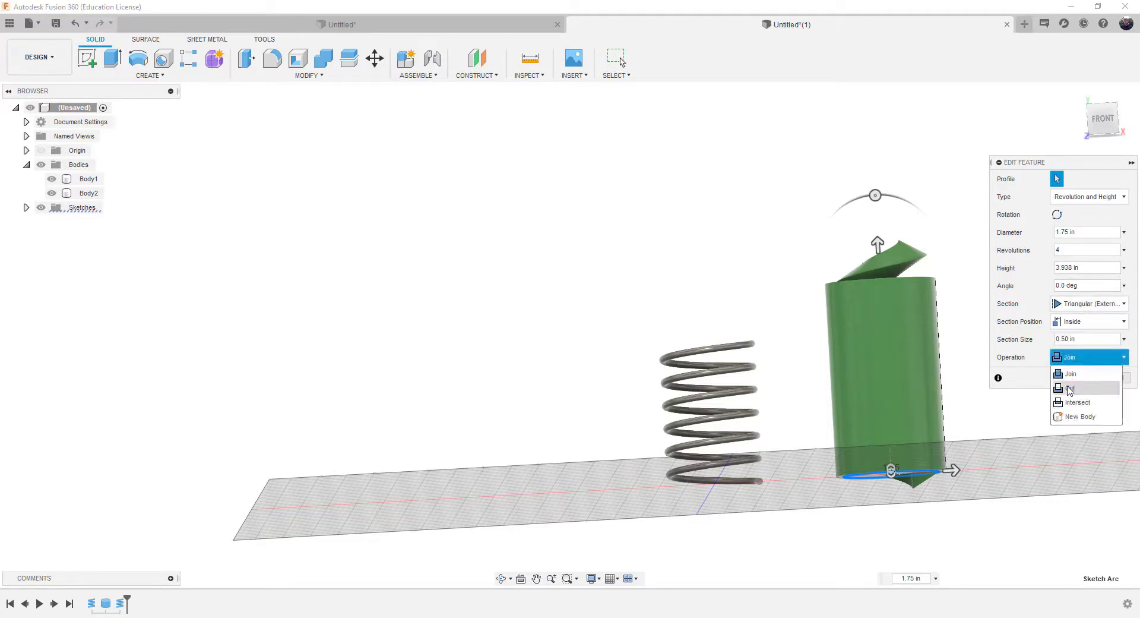
left_click(1071, 386)
left_click(850, 381)
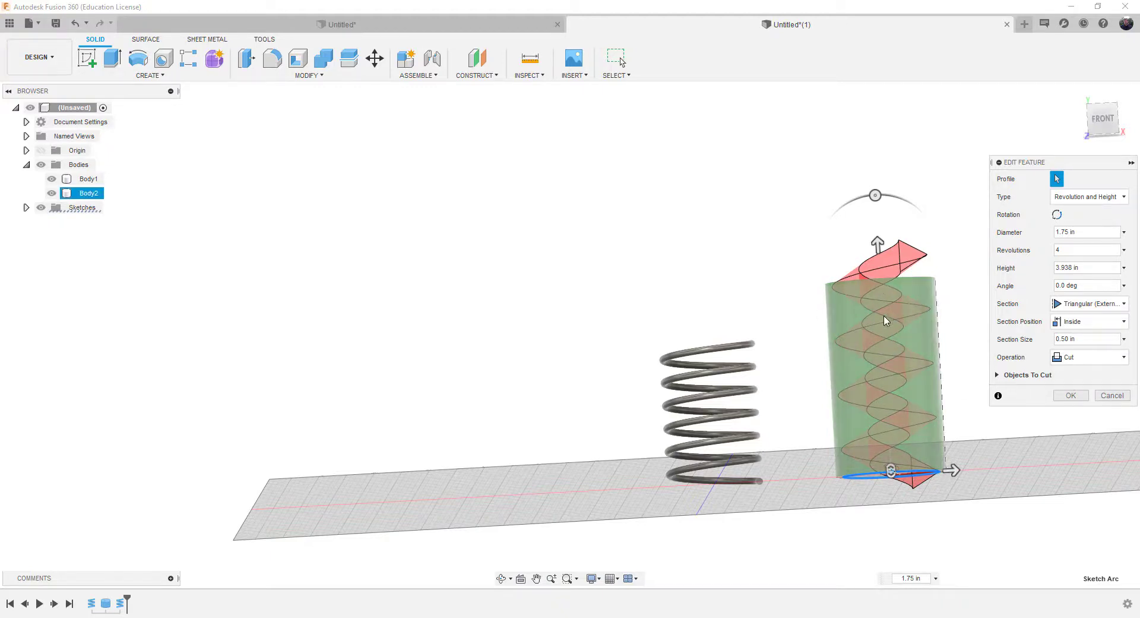
Try the Intersect operation on the triangular coil and examine the resulting shape from several angles
left_click(1093, 357)
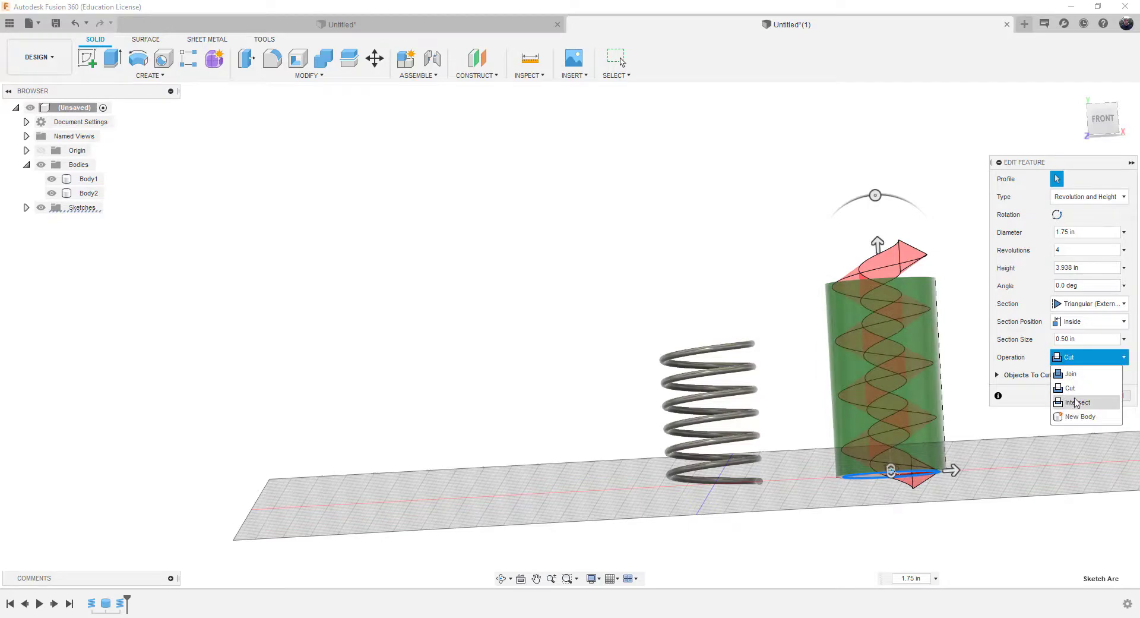
left_click(1076, 402)
scroll(883, 325, "up", 2)
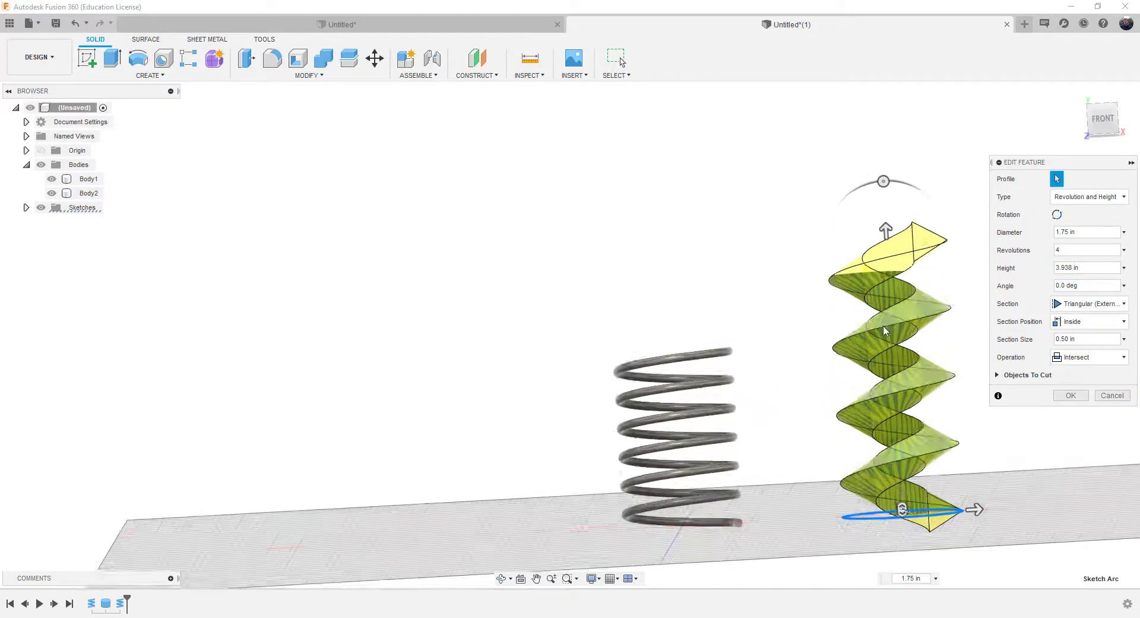
scroll(883, 327, "up", 4)
scroll(895, 333, "down", 2)
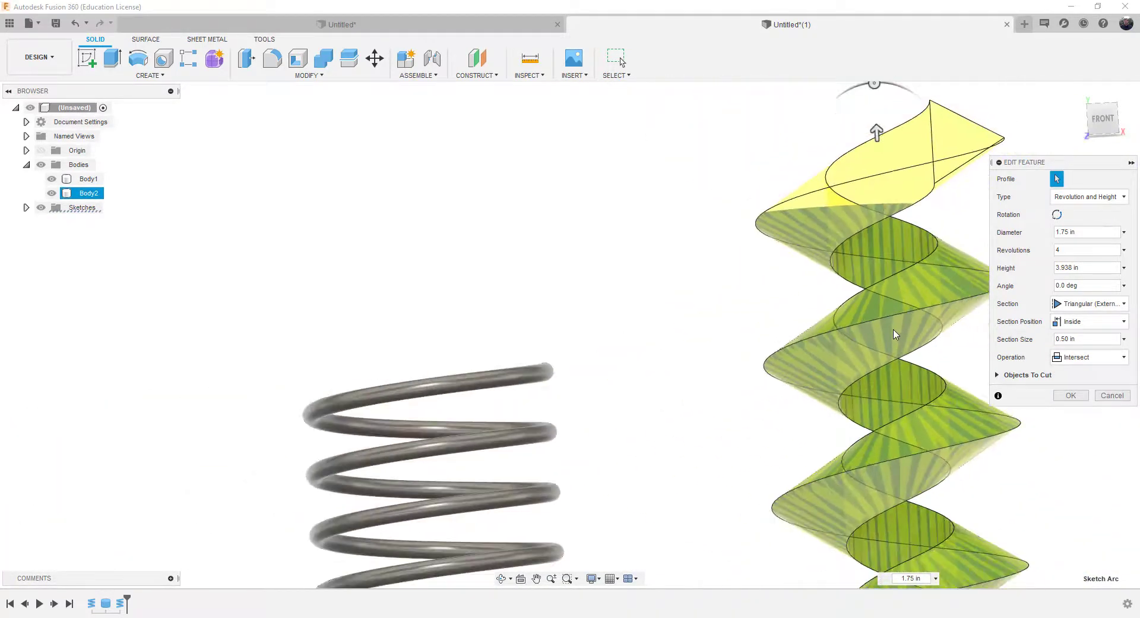
scroll(895, 334, "down", 3)
mouse_move(1091, 118)
left_mouse_down()
mouse_move(1081, 204)
mouse_move(1093, 122)
mouse_move(1084, 166)
mouse_move(1099, 136)
left_mouse_up()
left_click_drag(789, 286, 470, 95)
left_click(1076, 93)
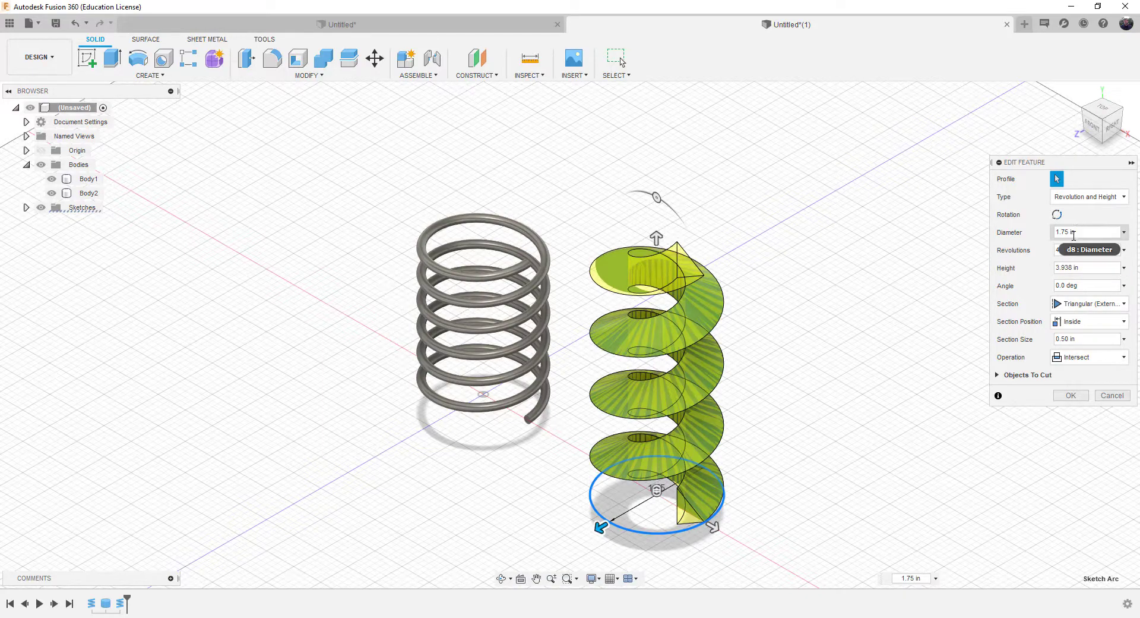
Switch the coil's operation to Cut, apply the edit and inspect the channel opening on the cylinder's underside
left_click(1092, 361)
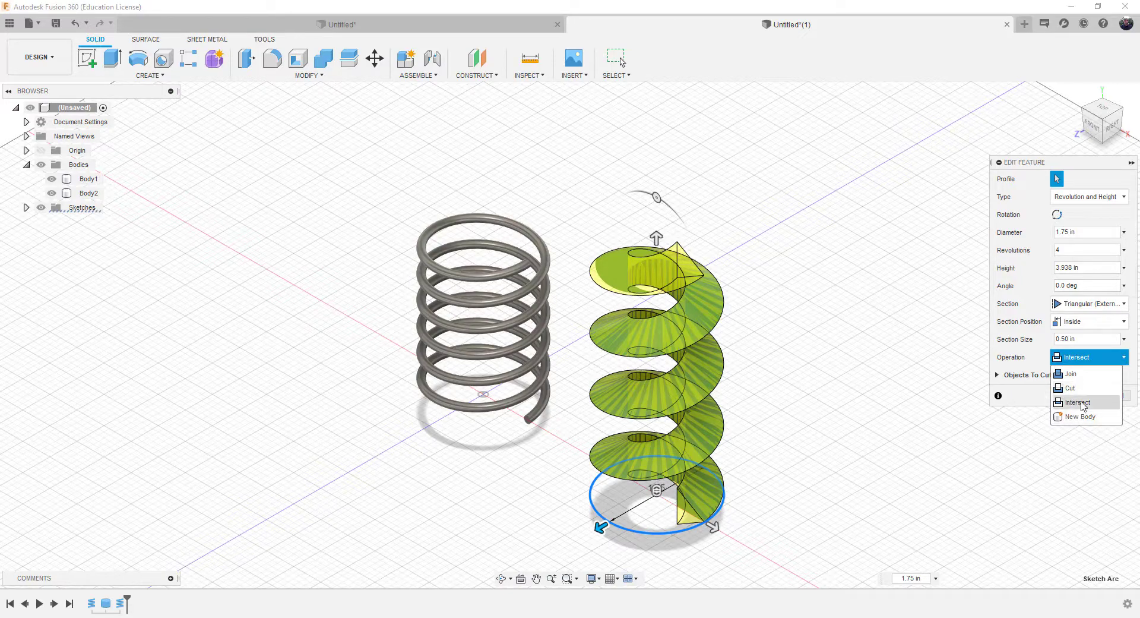
left_click(1085, 392)
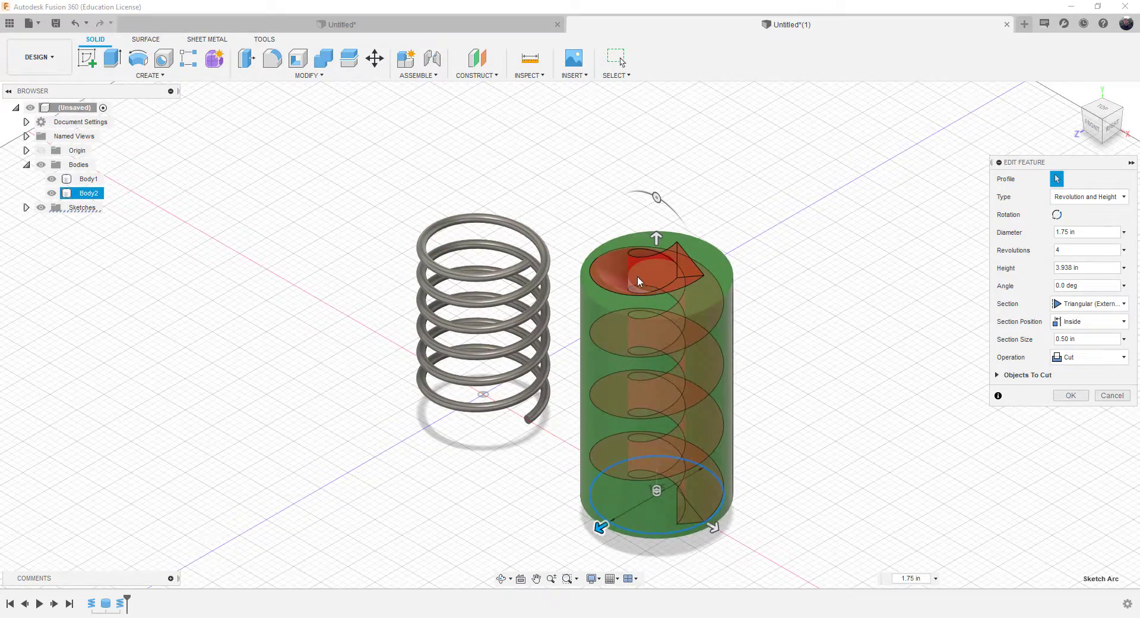
left_click(1075, 396)
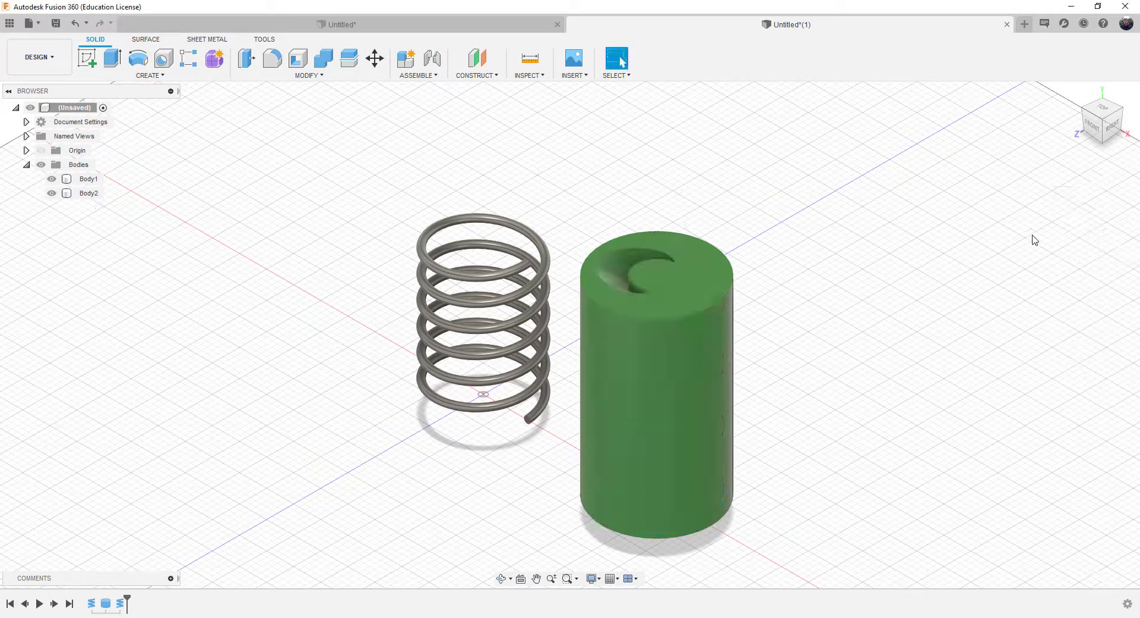
left_click_drag(1103, 121, 1056, 170)
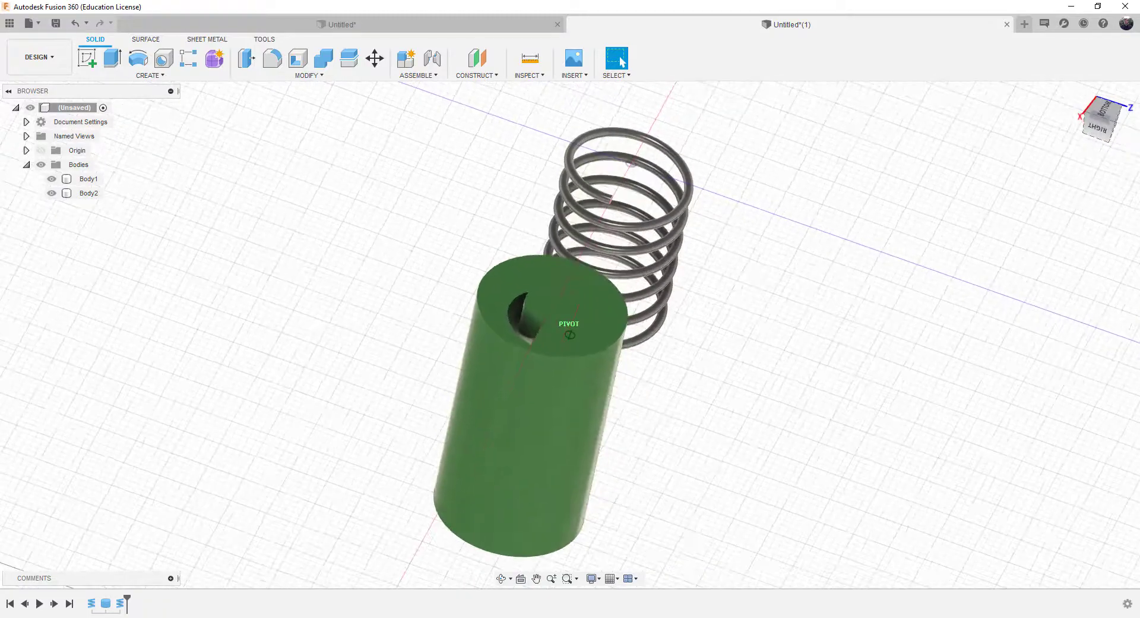
left_click(512, 298)
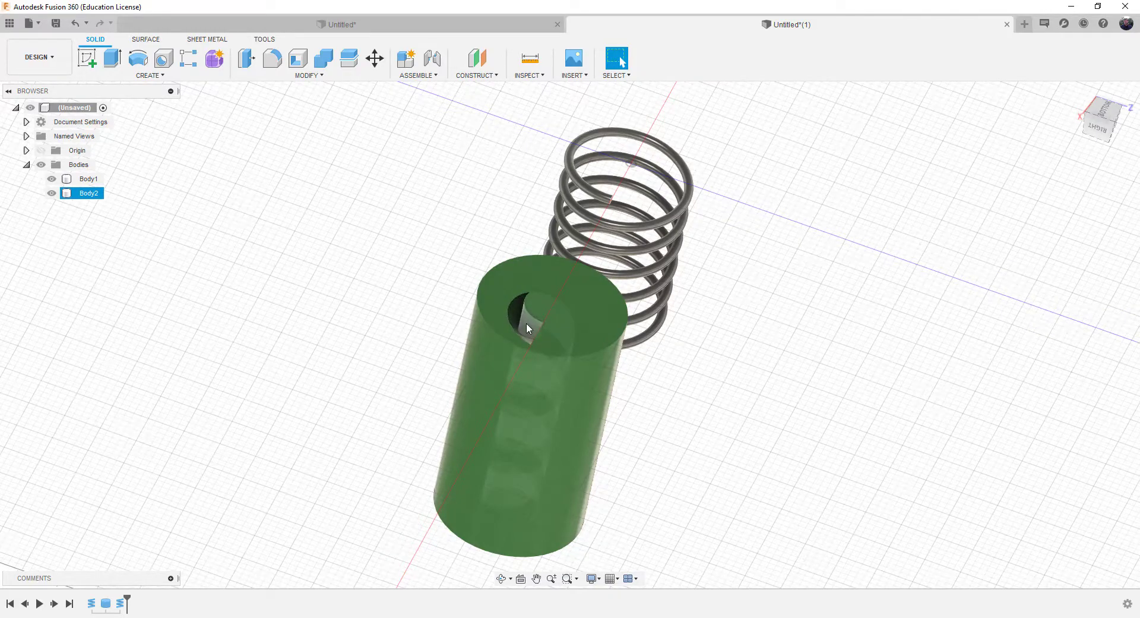
key("Escape")
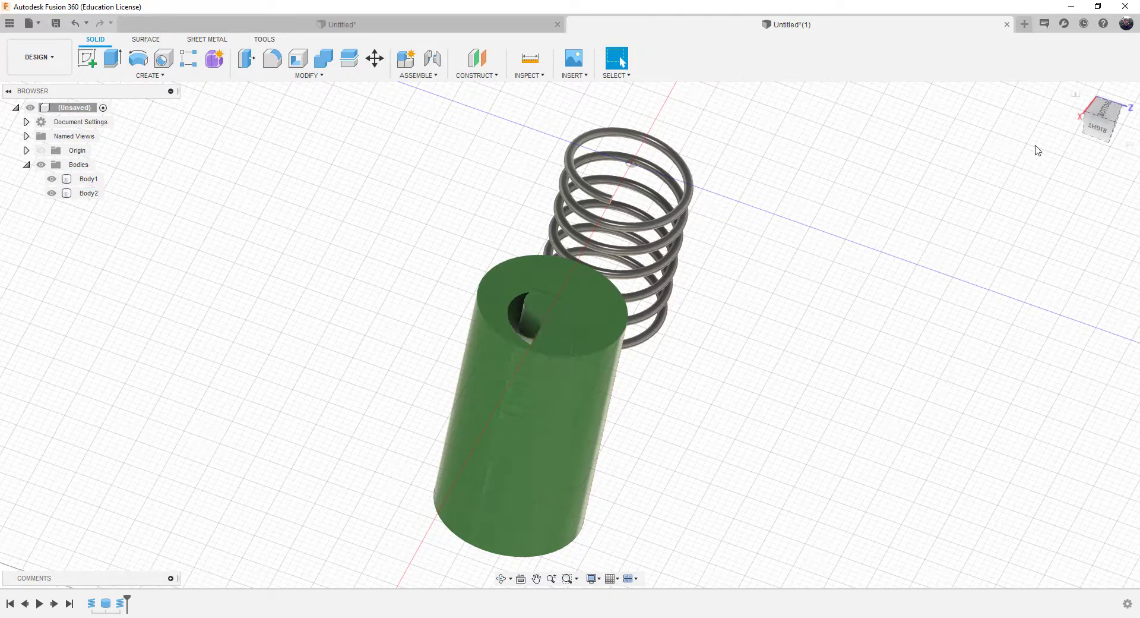
left_click(1077, 92)
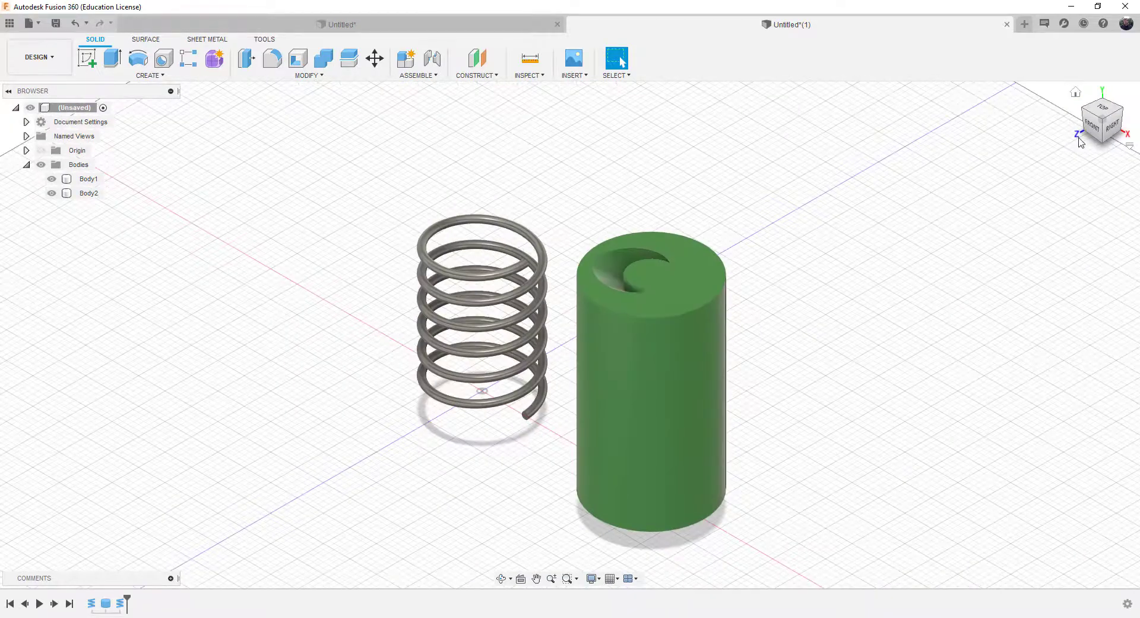
Reopen the cylinder's coil feature for editing and set its diameter to 1.90 in
right_click(120, 603)
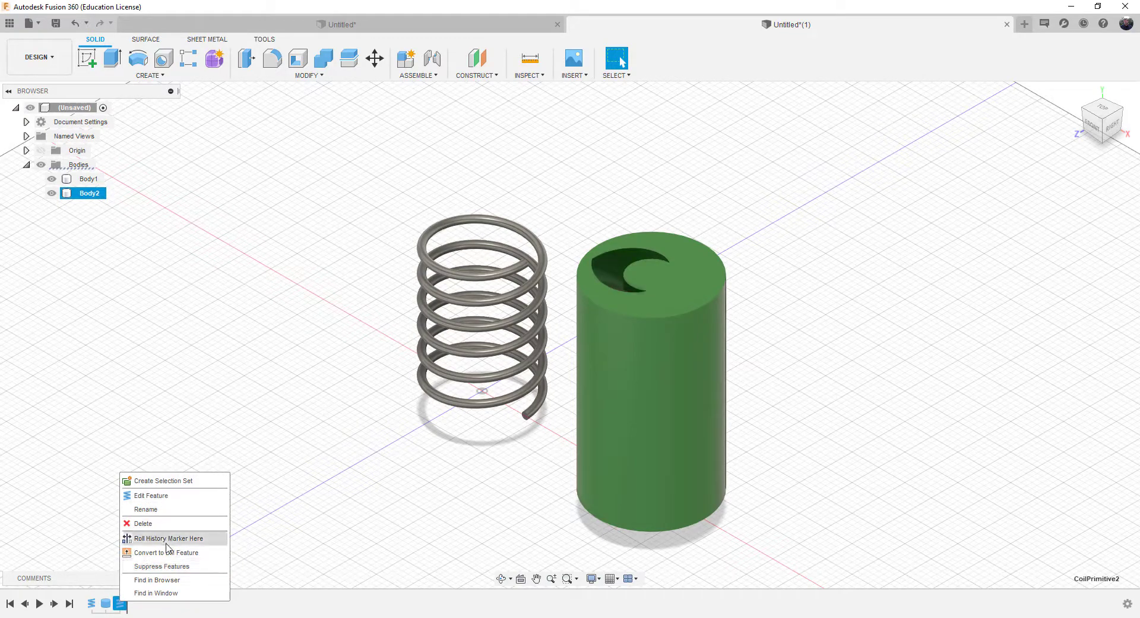
left_click(159, 496)
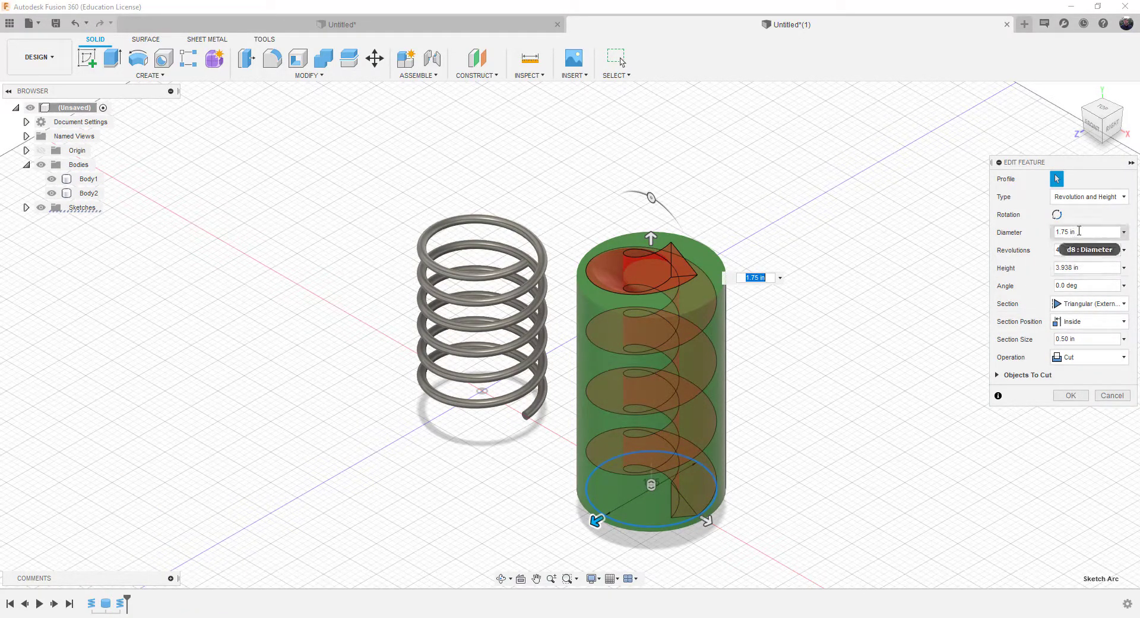
left_click_drag(1080, 231, 1056, 231)
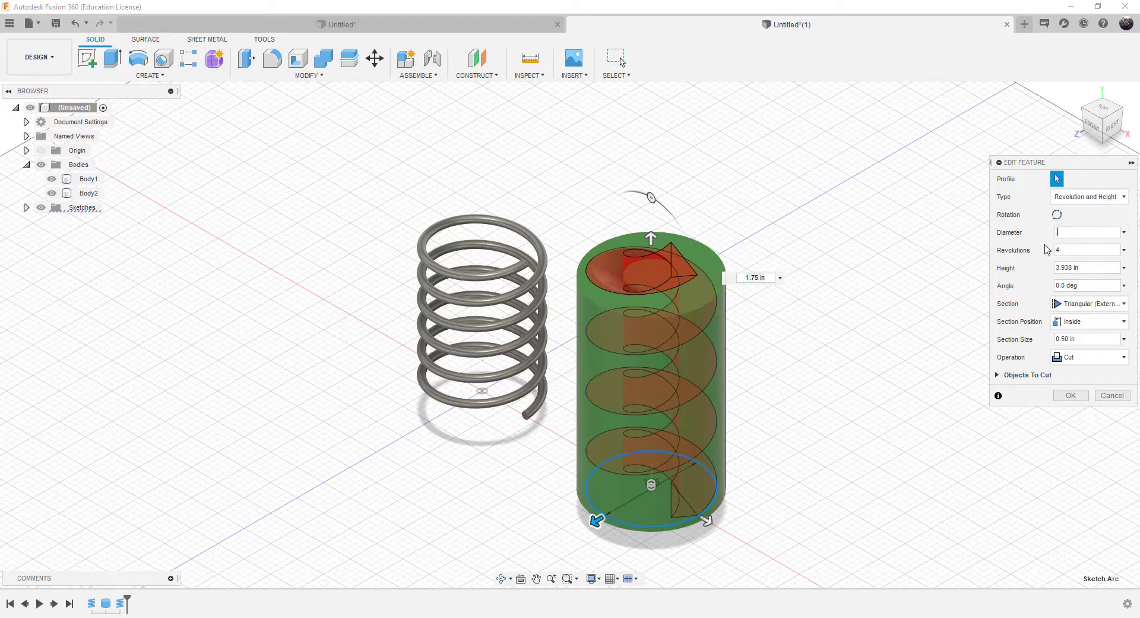
type("1.9")
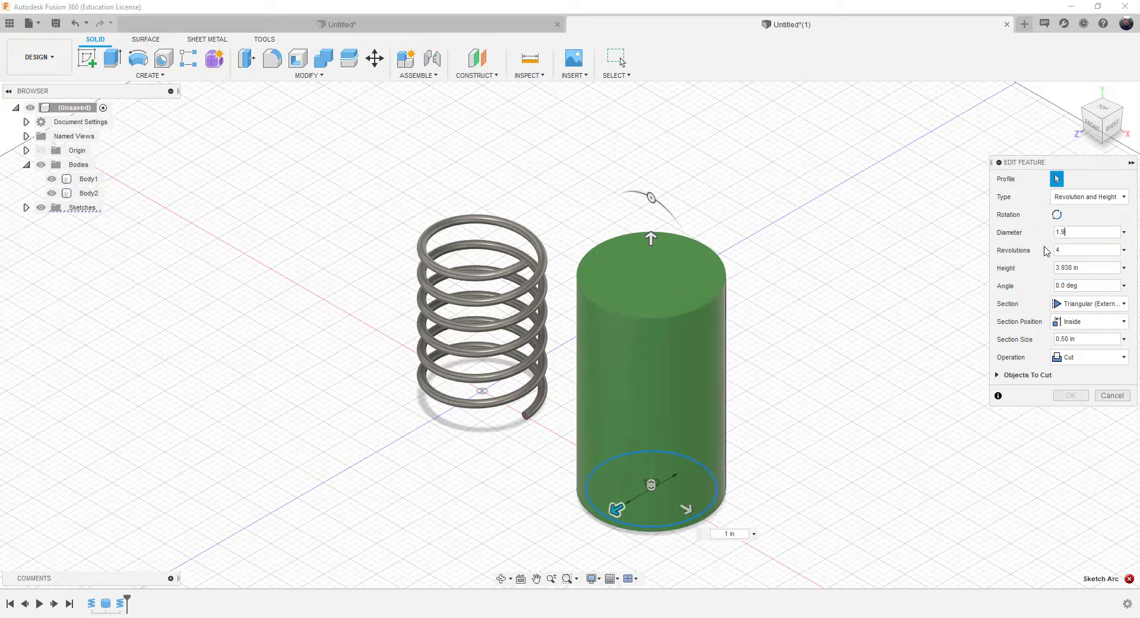
type("0")
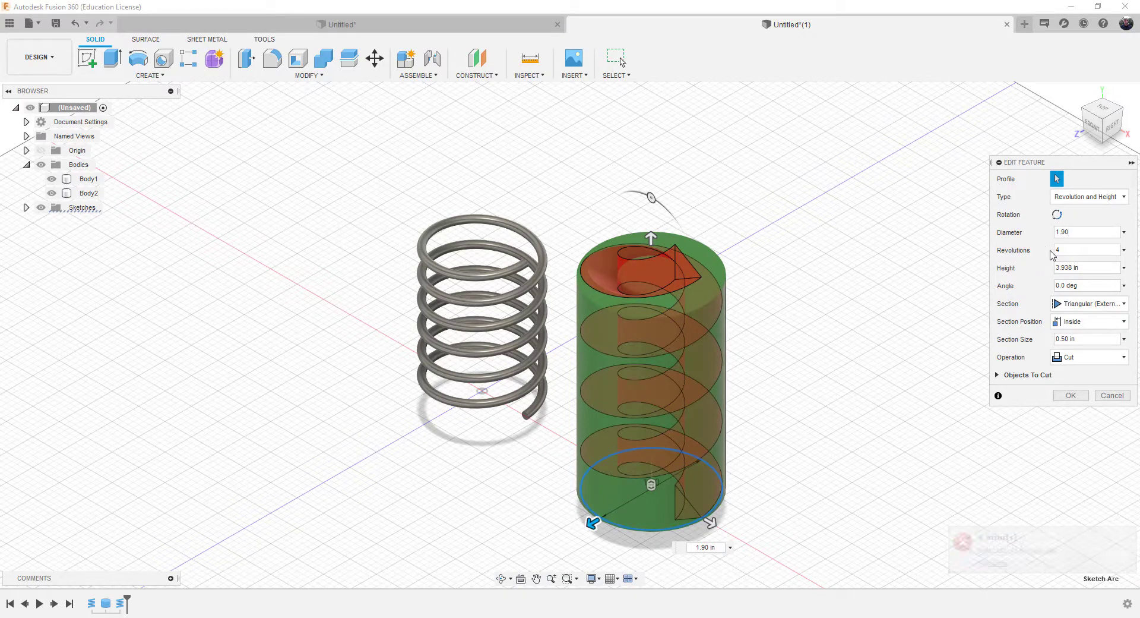
left_click(1064, 249)
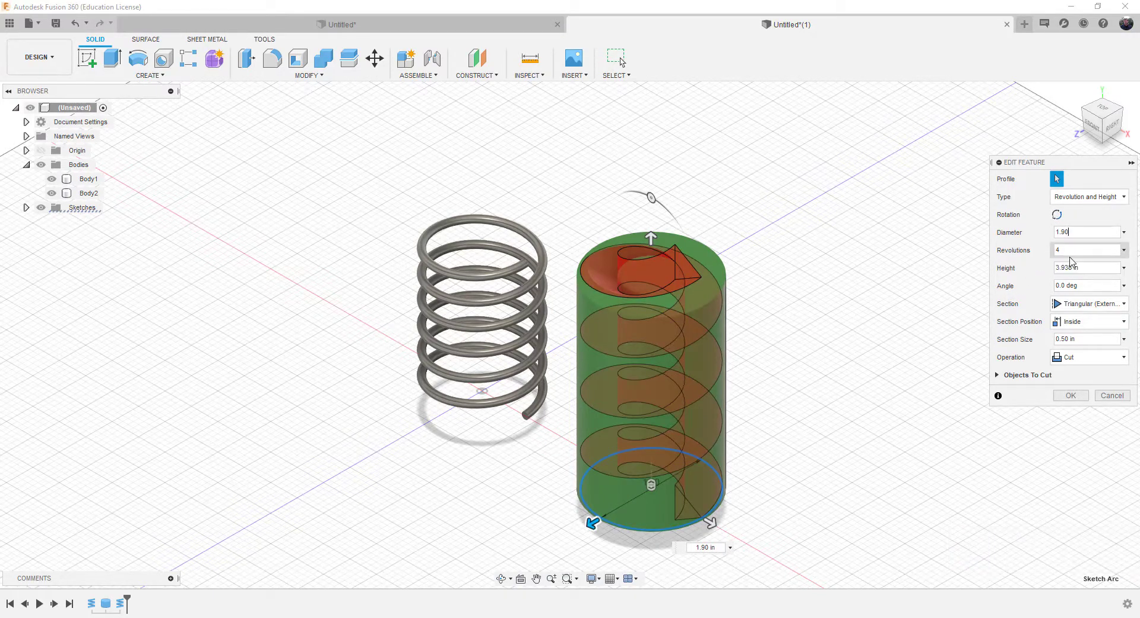
Try a section size of 0.75 in with coil diameters of 2.10 in and 2.25 in so the cut breaks through the cylinder wall
left_click(1085, 338)
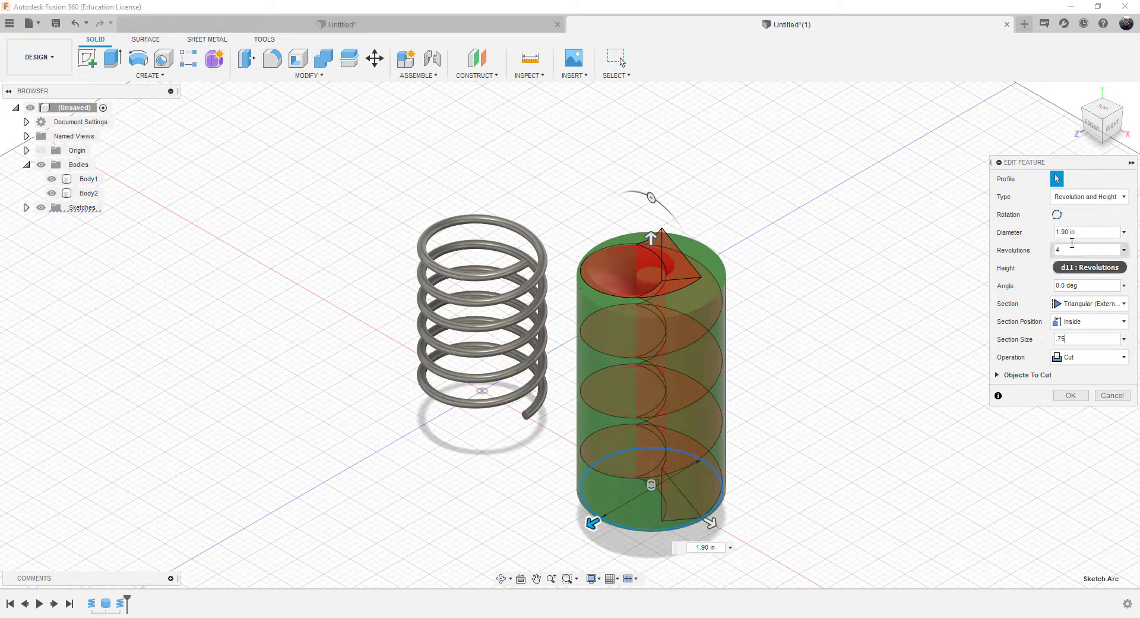
left_click(1045, 232)
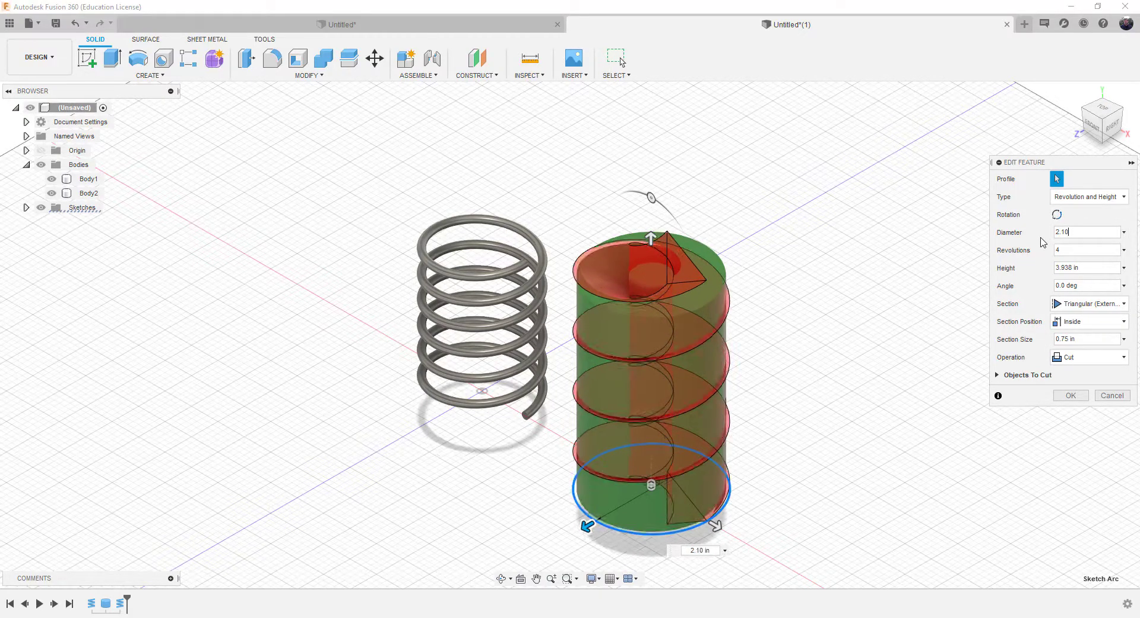
left_click(1082, 232)
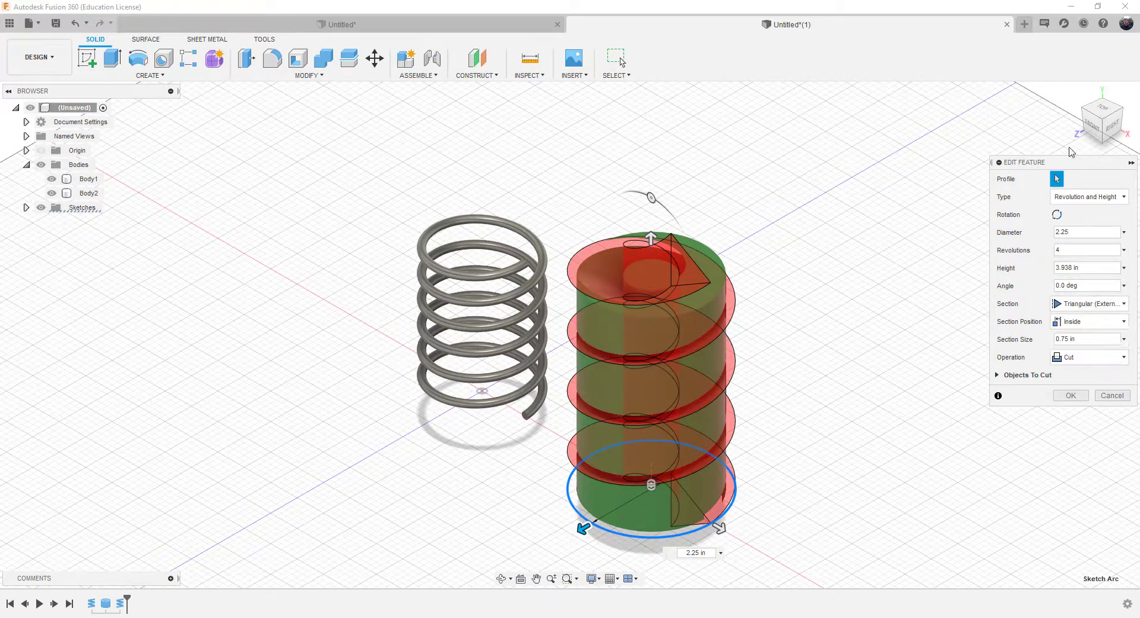
left_click(1102, 127)
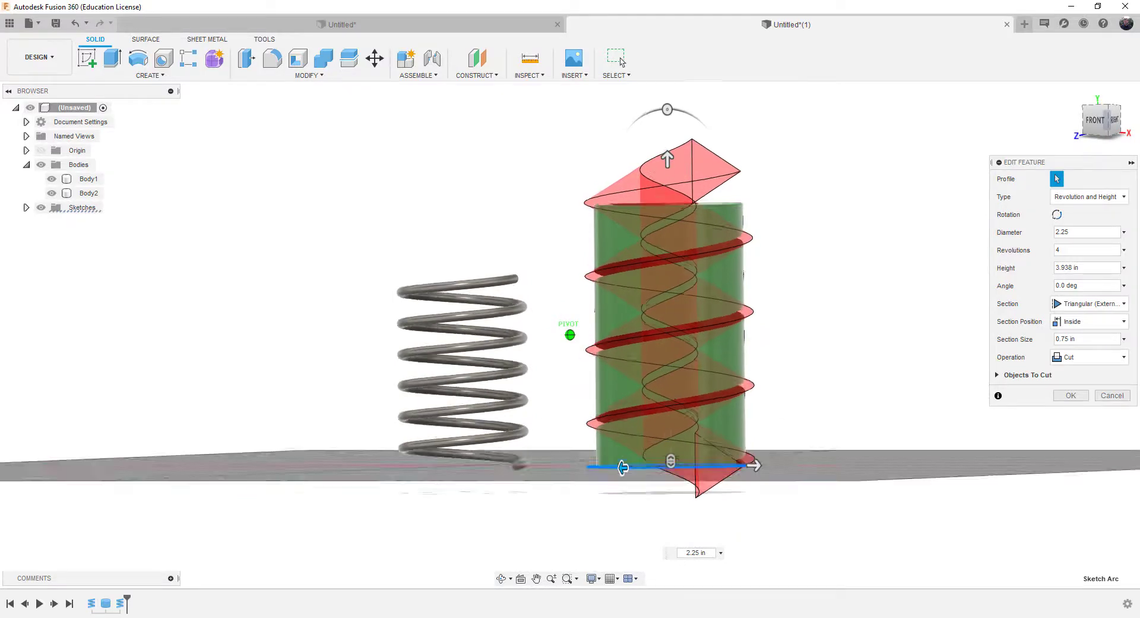
left_click_drag(1096, 113, 1087, 125)
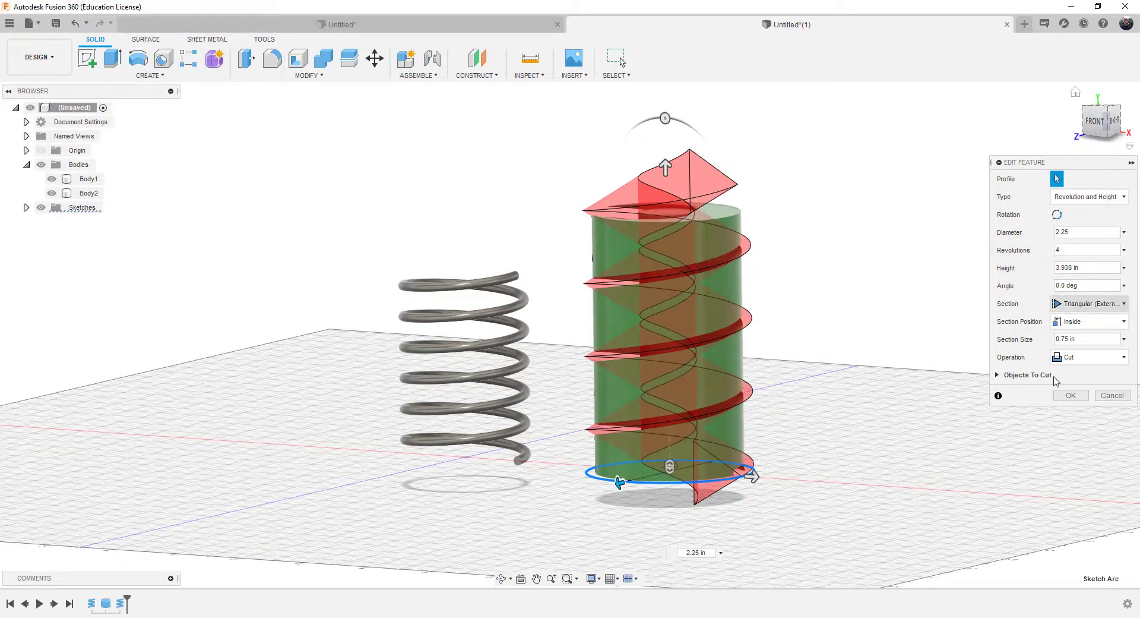
Try the Intersect operation with the 2.25 in coil and view the result from the front
left_click(1081, 358)
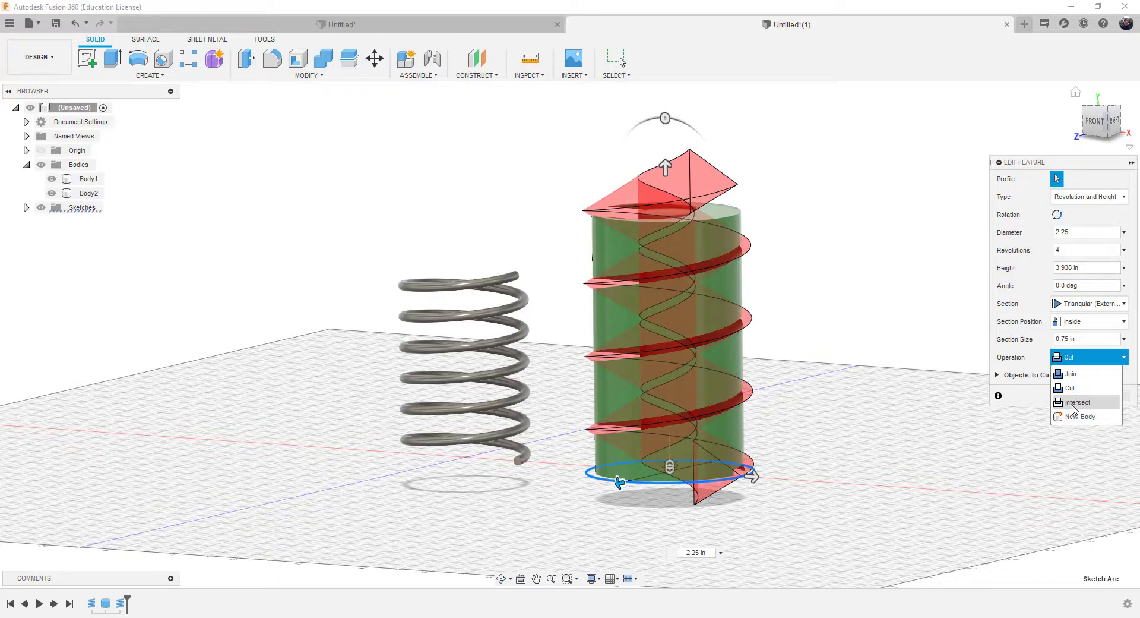
left_click(1076, 404)
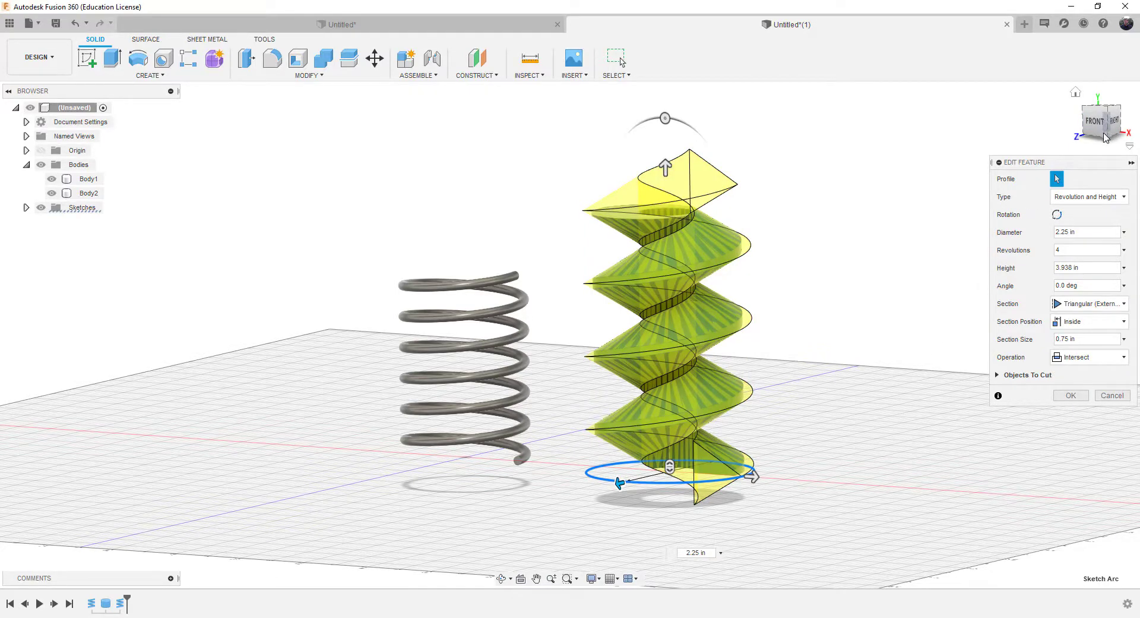
mouse_move(1106, 138)
left_mouse_down()
mouse_move(1102, 167)
mouse_move(1092, 141)
mouse_move(1107, 168)
mouse_move(1101, 149)
left_mouse_up()
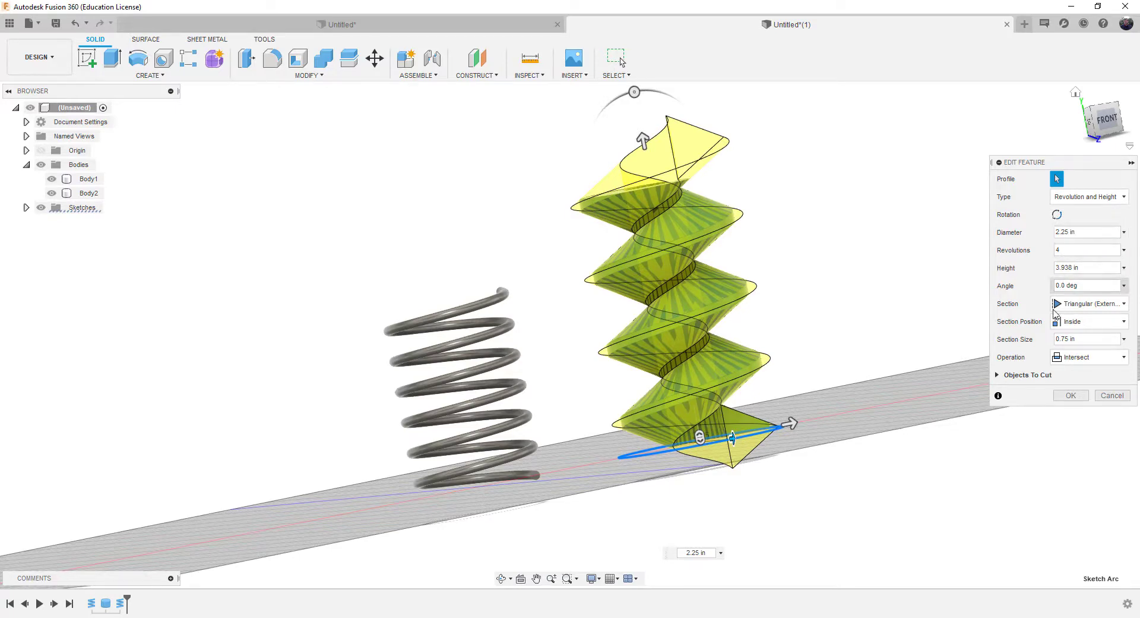
Set the coil's section size to 0.50 in and its diameter to 1.75 in
left_click(1087, 337)
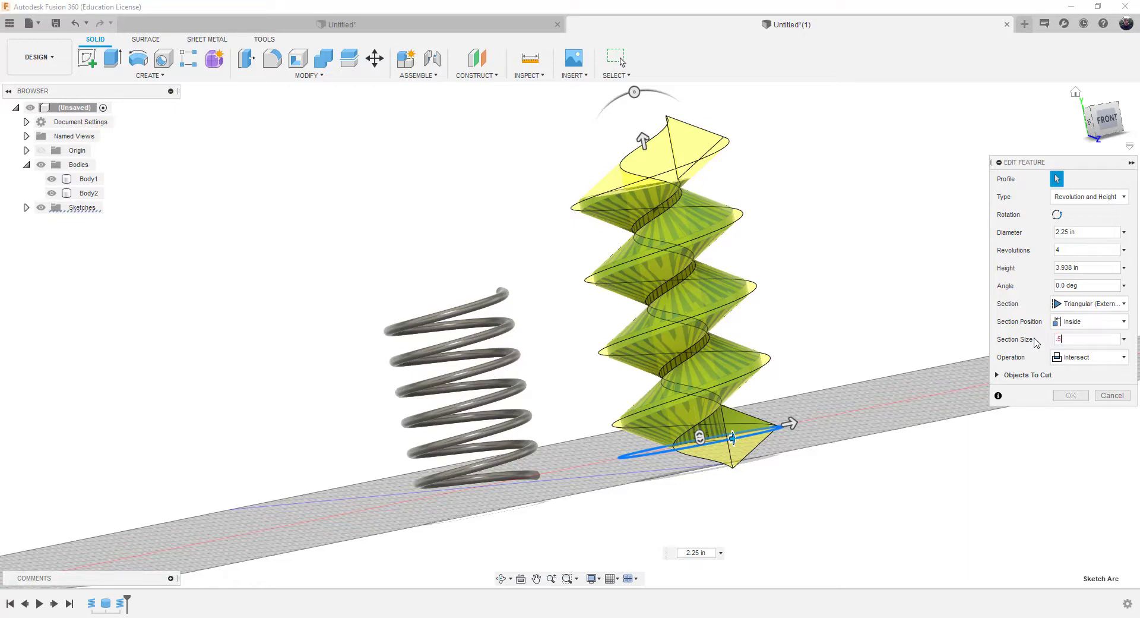
type("0")
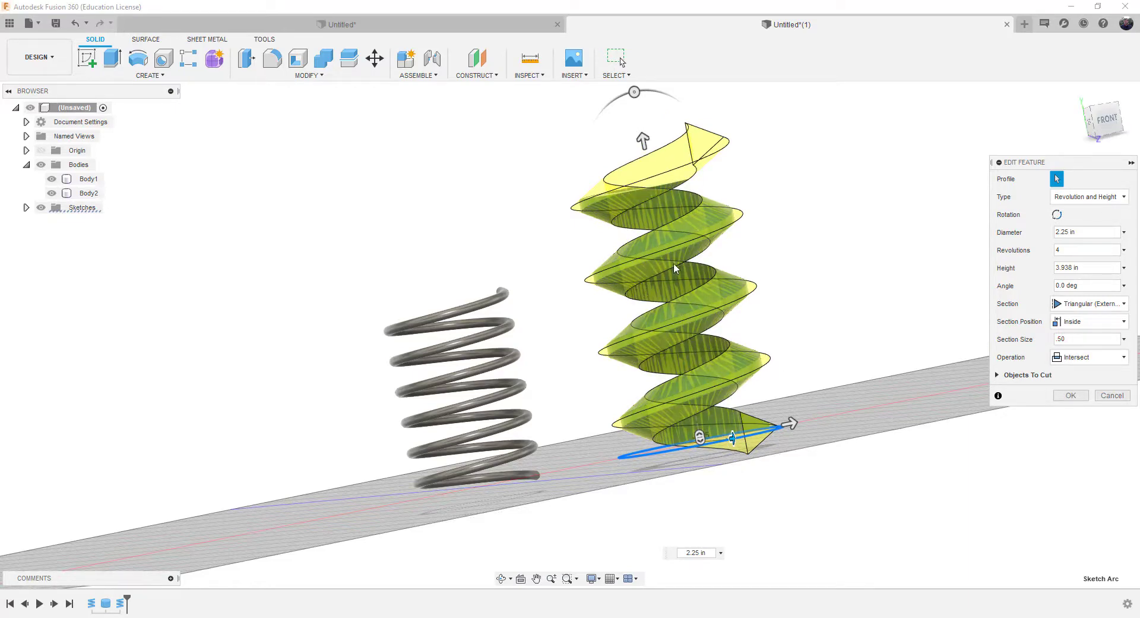
left_click(1074, 231)
type("1.75")
key("Return")
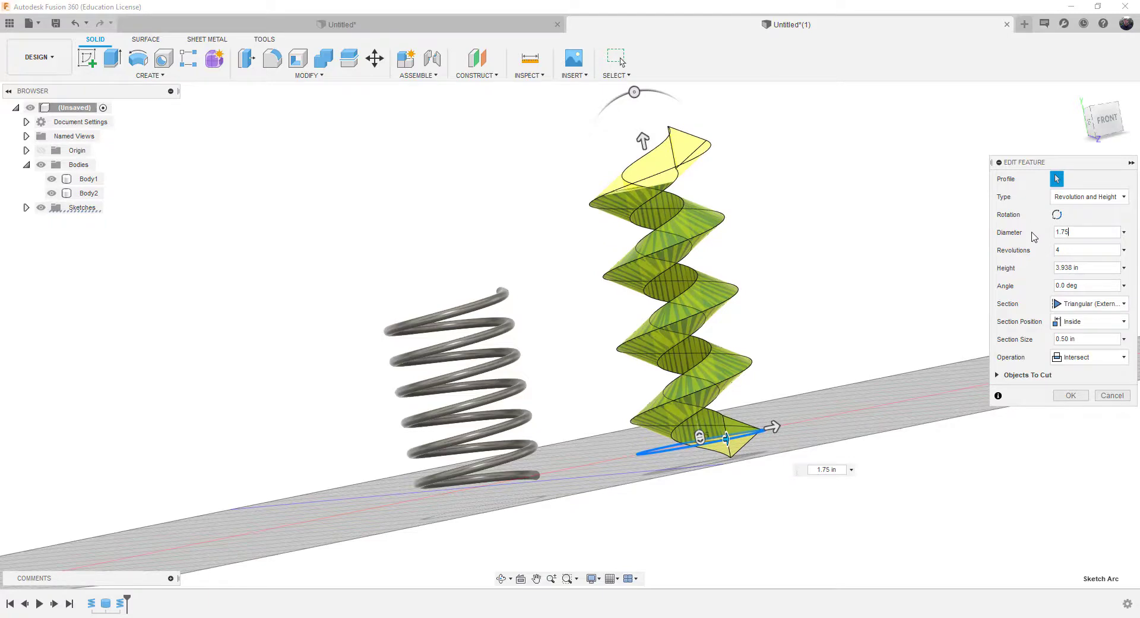
Switch the triangular coil's operation to Cut and set its diameter to 2.0 in
left_click(1072, 359)
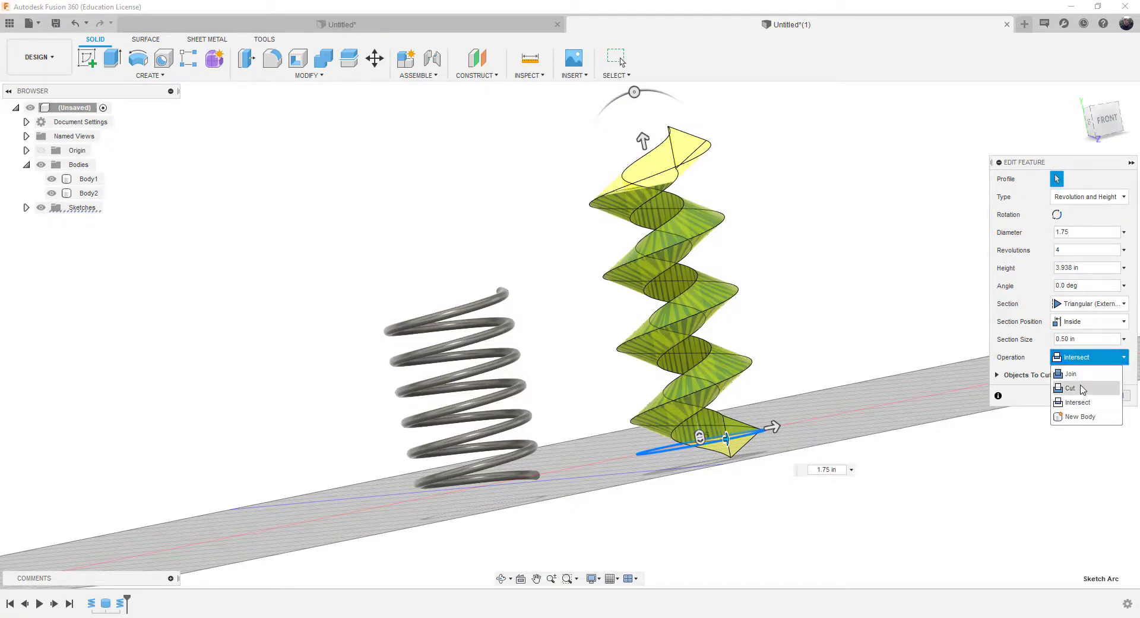
left_click(1078, 388)
left_click(1088, 232)
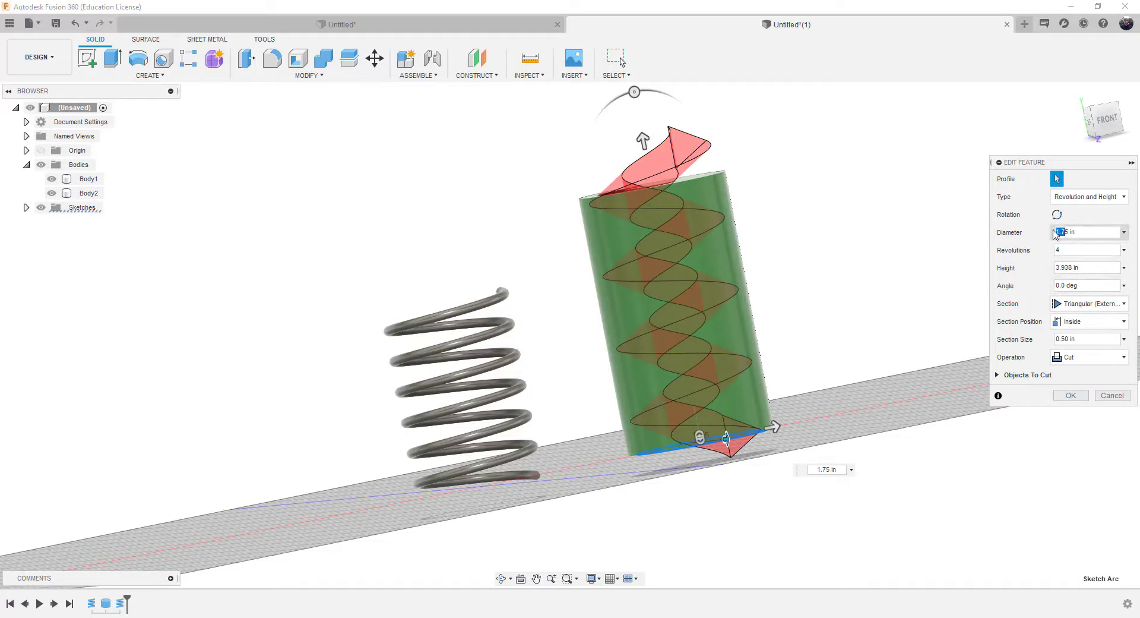
type("2")
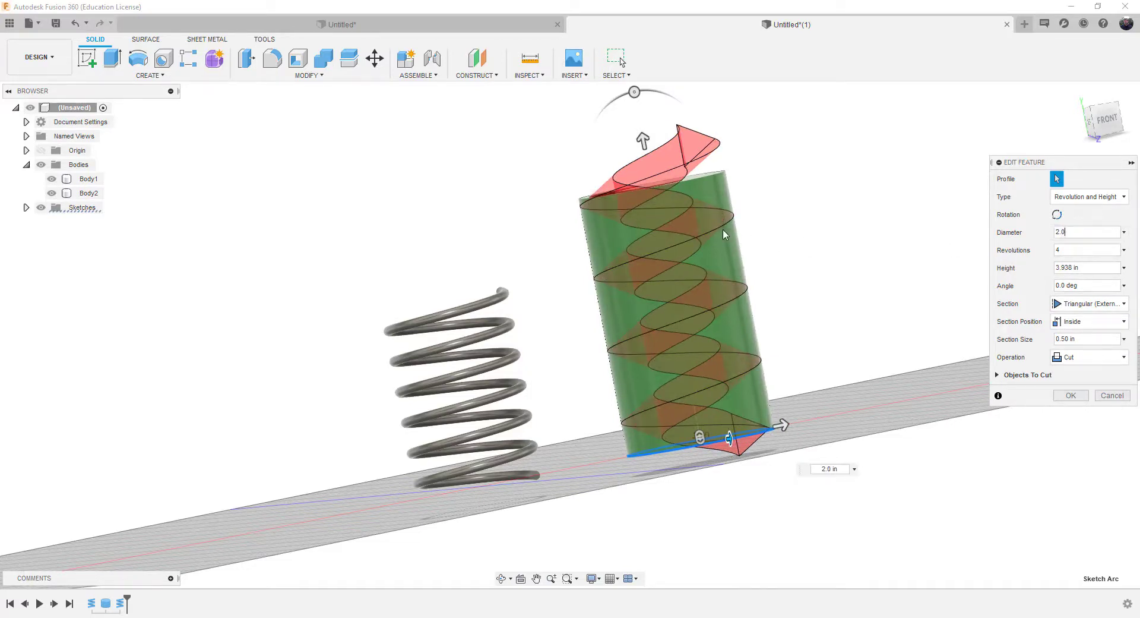
Set the coil's section size to 0.75 in, change its section to Triangular (Internal), and apply the edited cut
left_click(1076, 339)
key("BackSpace")
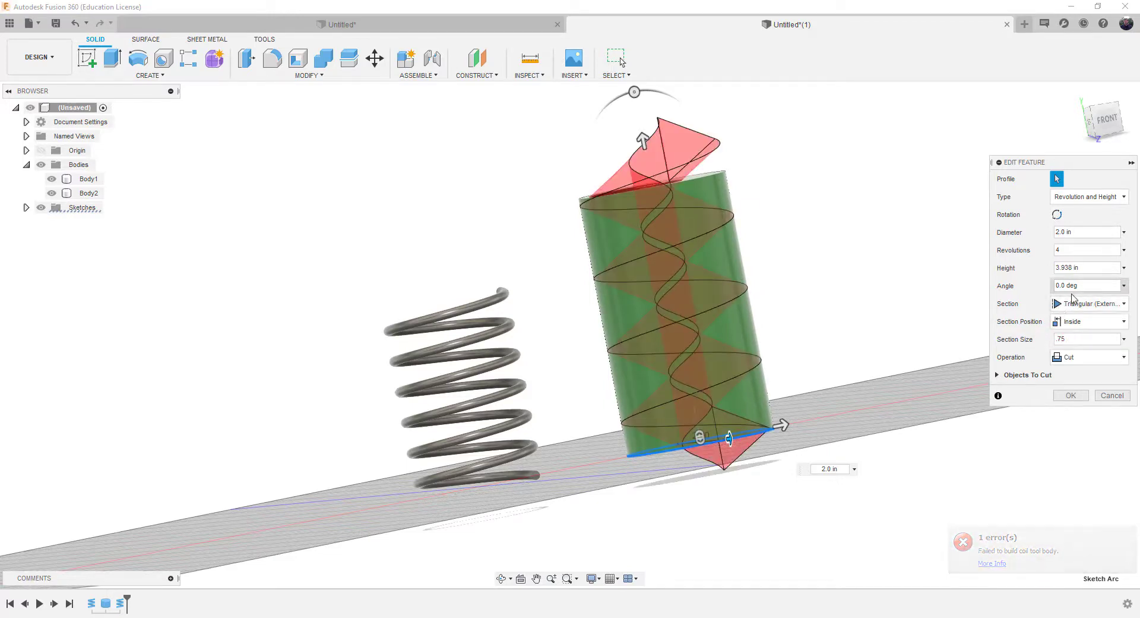
left_click(1096, 313)
left_click(1090, 360)
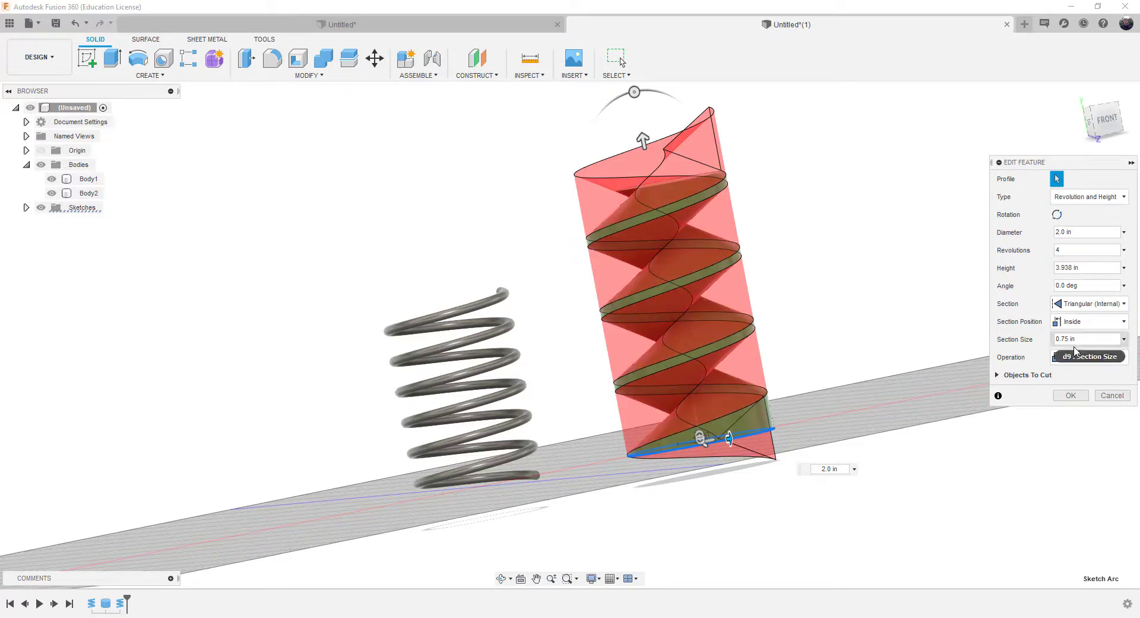
left_click(1071, 395)
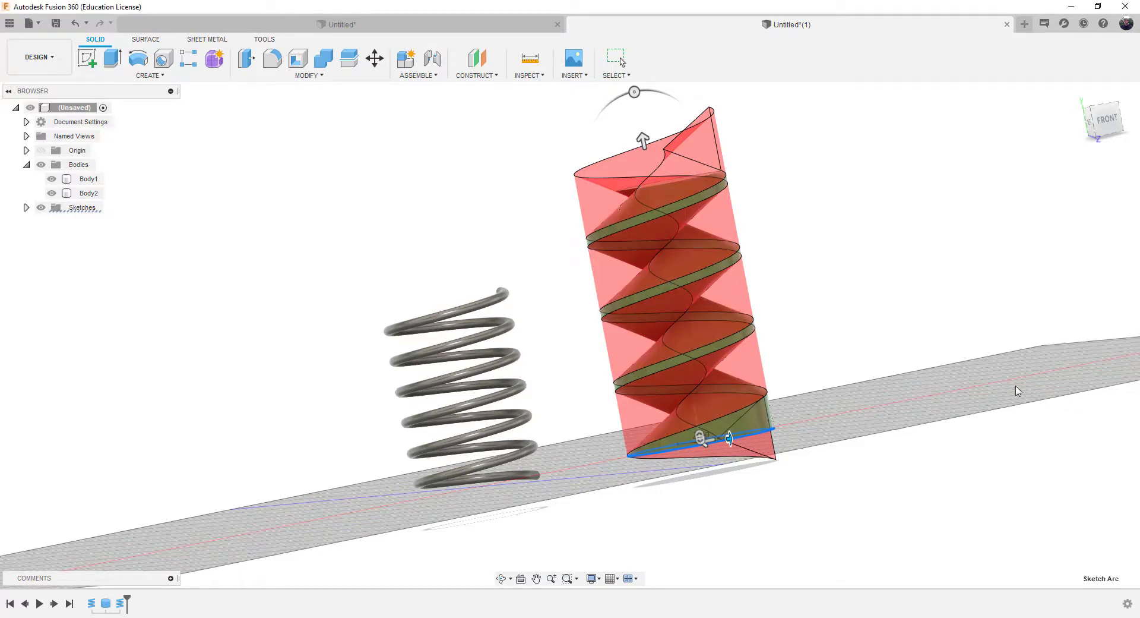
Select the helical outer edge of the cut green cylinder and inspect the body from below and in the home view
left_click(689, 353)
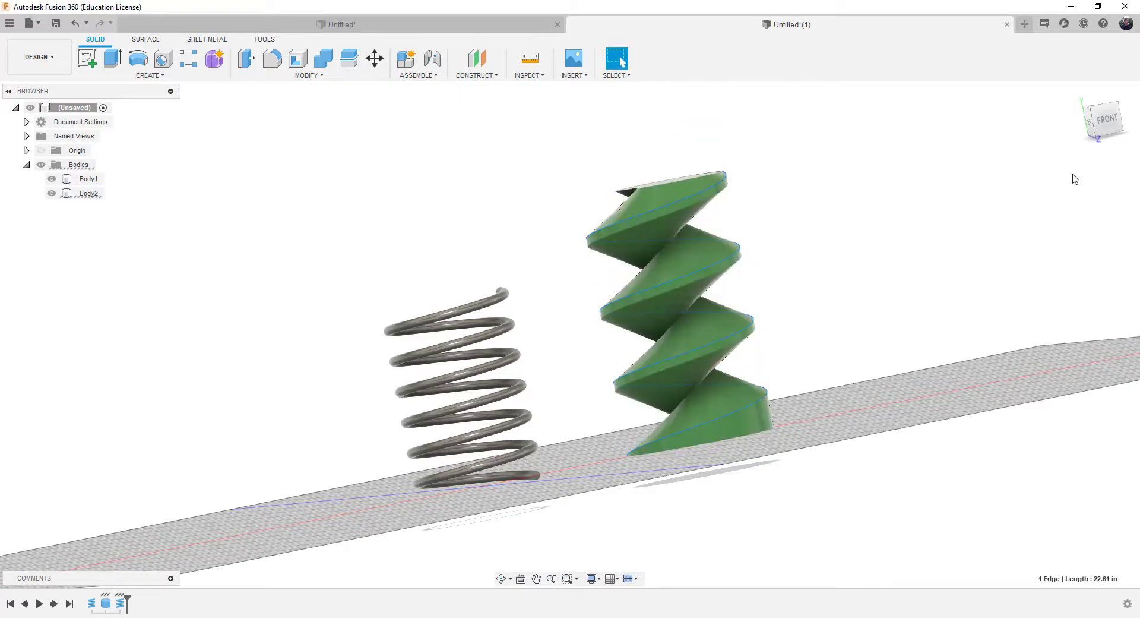
mouse_move(1093, 112)
left_mouse_down()
mouse_move(1087, 94)
mouse_move(1076, 114)
mouse_move(1092, 99)
mouse_move(1101, 117)
mouse_move(1106, 106)
left_mouse_up()
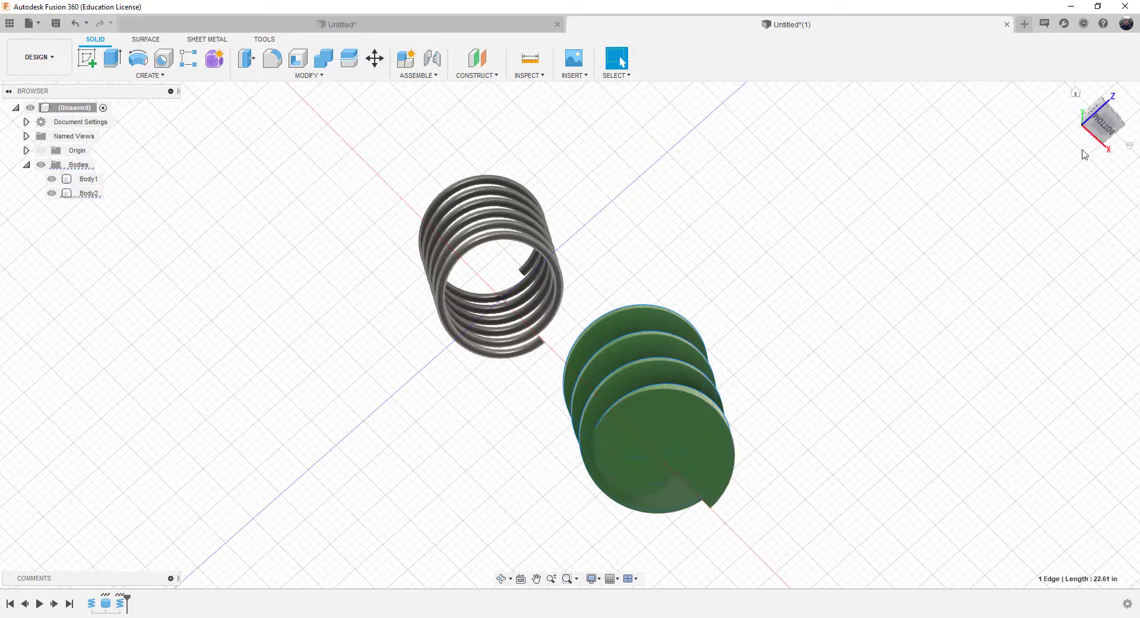
left_click(1076, 94)
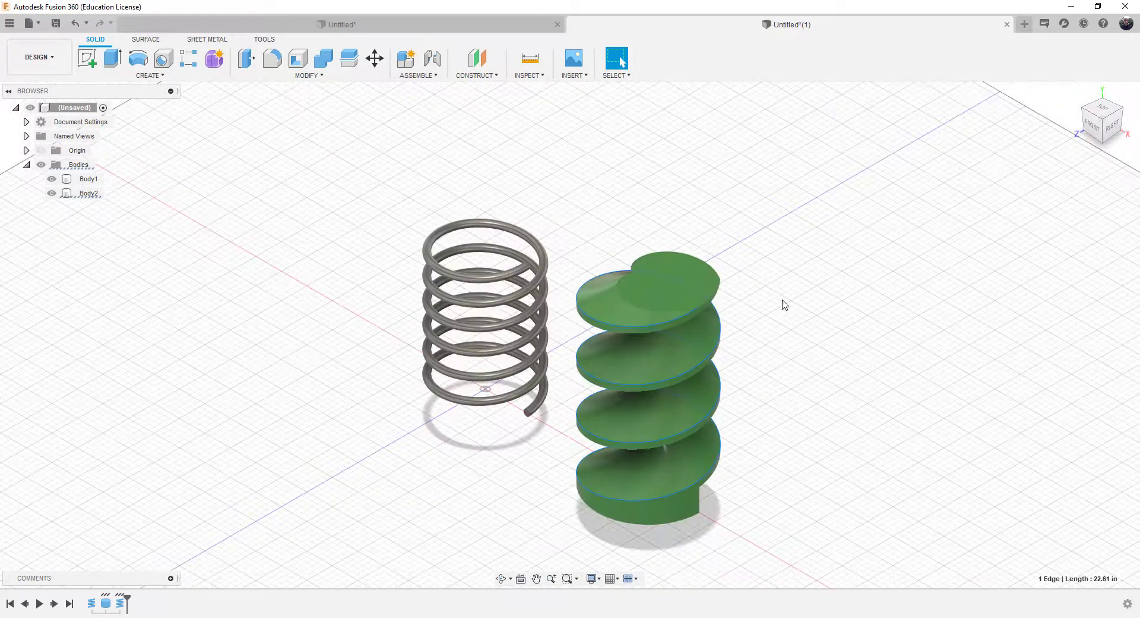